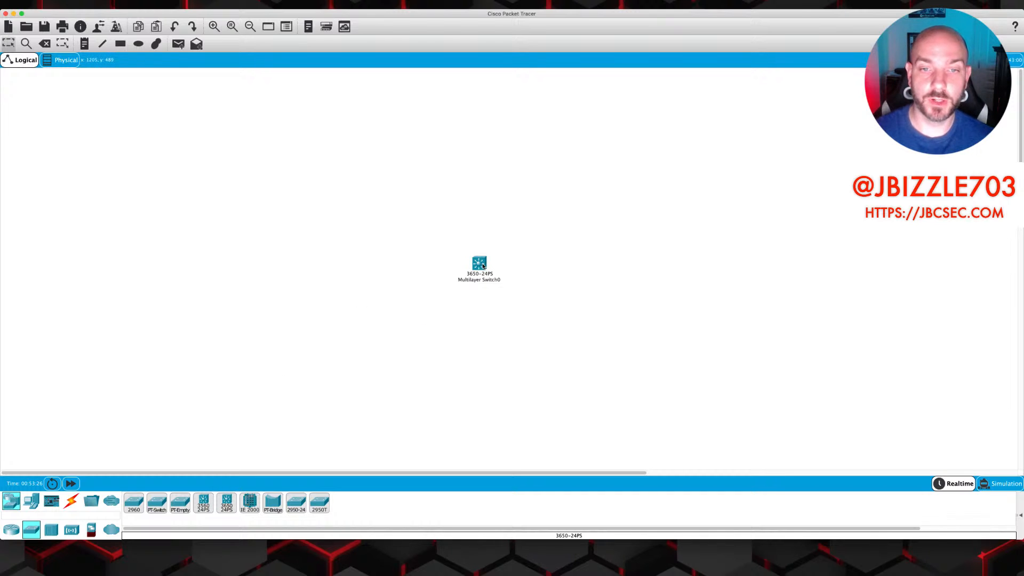
# Place a 3650-24PS multilayer switch, Multilayer Switch0, as the first device on the workspace
pyautogui.moveTo(482, 265)
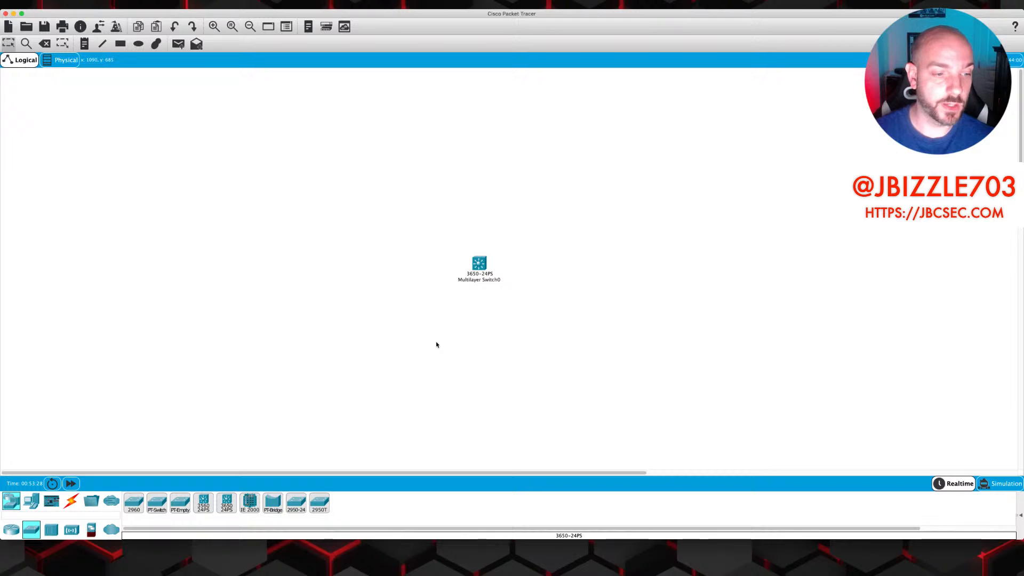
# Place four PC-PT devices, PC0 and PC1 left and PC2 and PC3 right of the switch
pyautogui.click(31, 501)
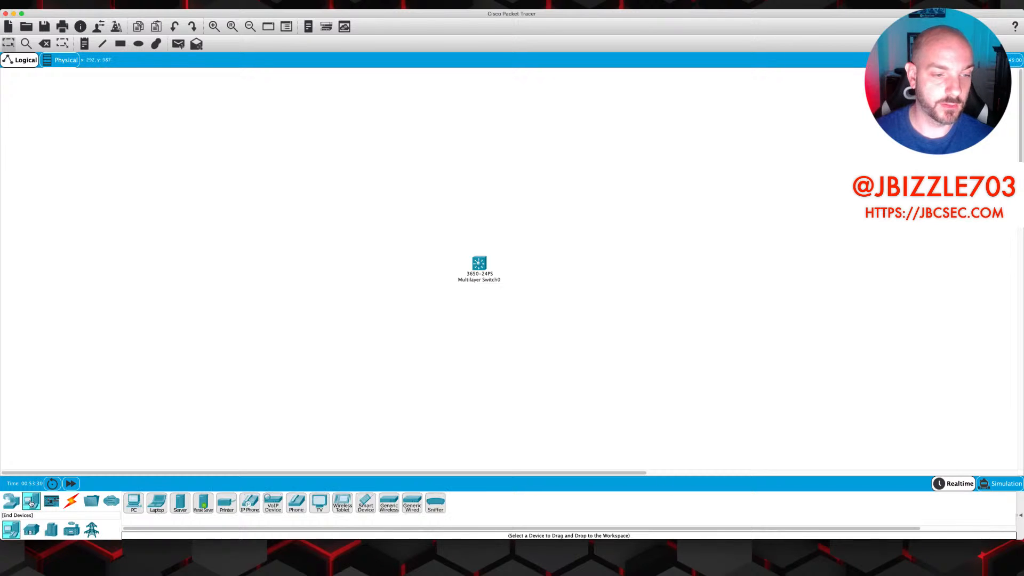
pyautogui.moveTo(137, 508); pyautogui.dragTo(348, 199)
pyautogui.moveTo(133, 506); pyautogui.dragTo(351, 349)
pyautogui.moveTo(136, 504); pyautogui.dragTo(646, 194)
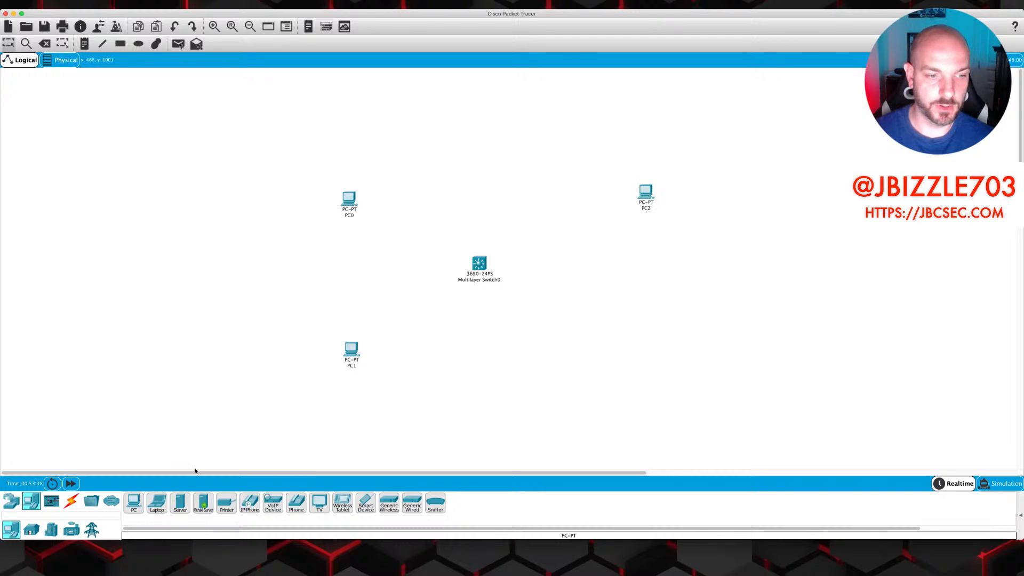
pyautogui.click(134, 504)
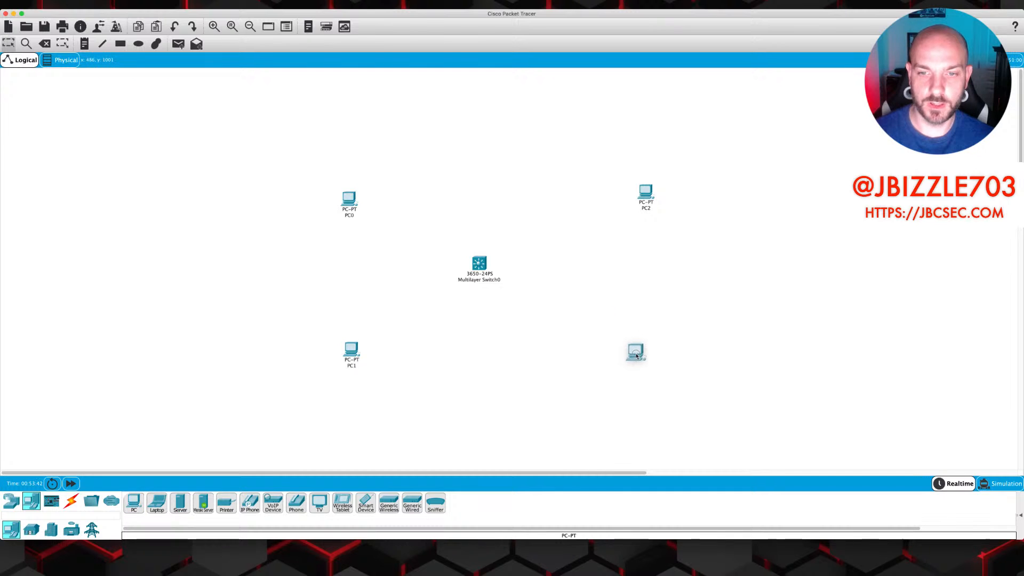
pyautogui.click(641, 367)
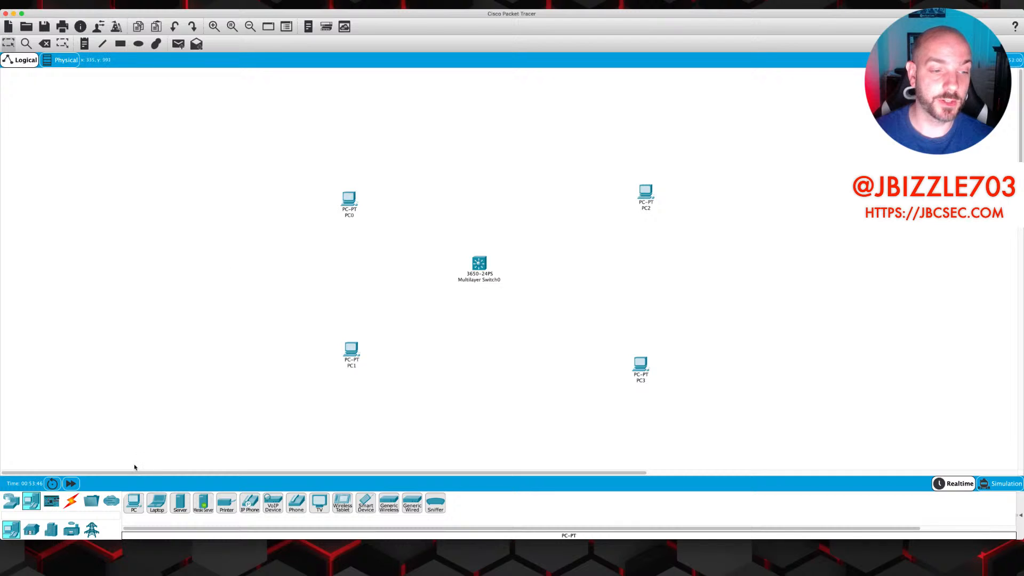
pyautogui.click(71, 501)
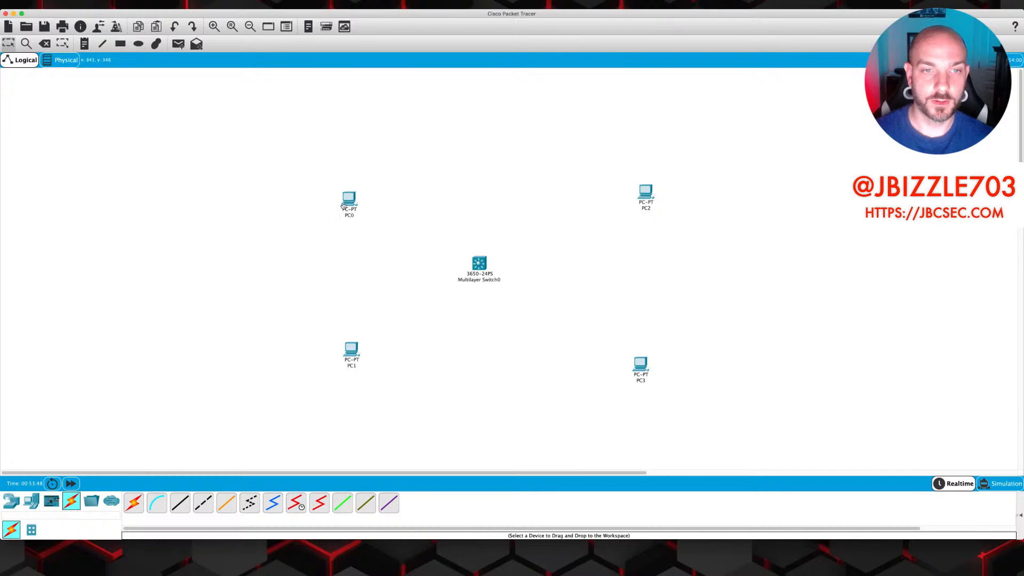
# Cable PC0's FastEthernet0 to switch port GigabitEthernet1/0/1 with a copper straight-through cable
pyautogui.click(179, 502)
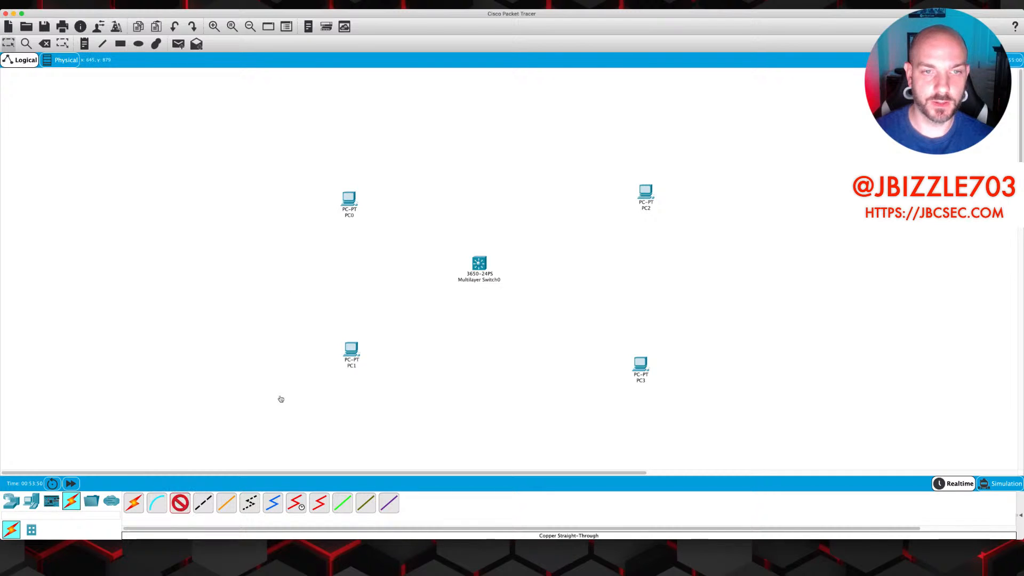
pyautogui.click(352, 204)
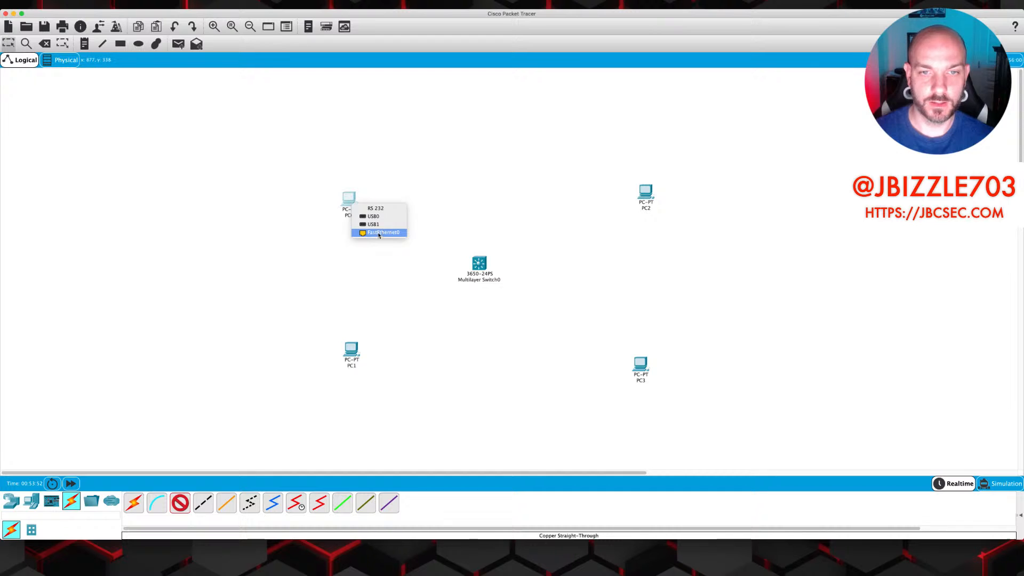
pyautogui.click(382, 232)
pyautogui.click(475, 264)
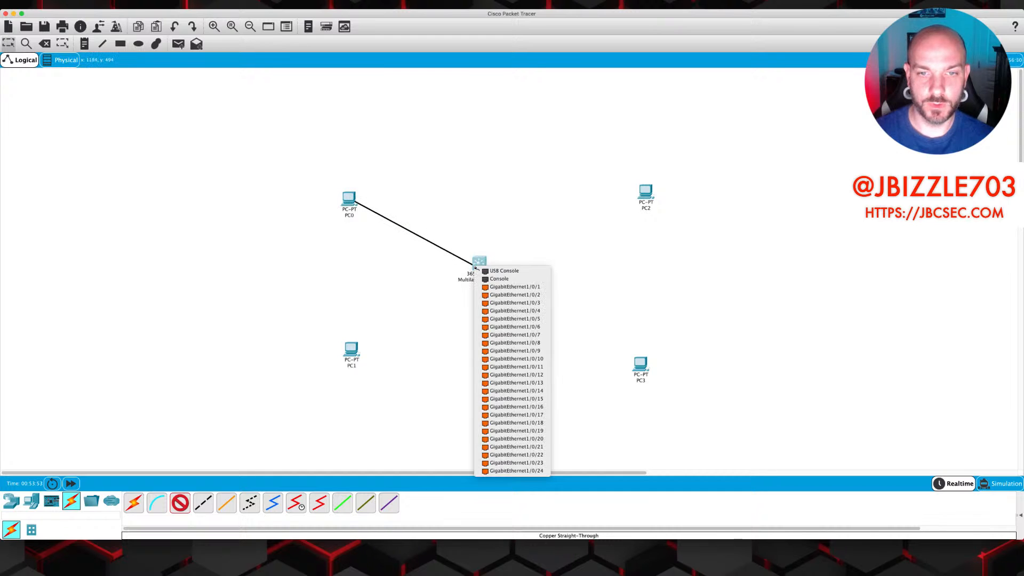
pyautogui.click(507, 286)
# Connect PC1's FastEthernet0 to switch port GigabitEthernet1/0/2 with a copper straight-through cable
pyautogui.click(356, 350)
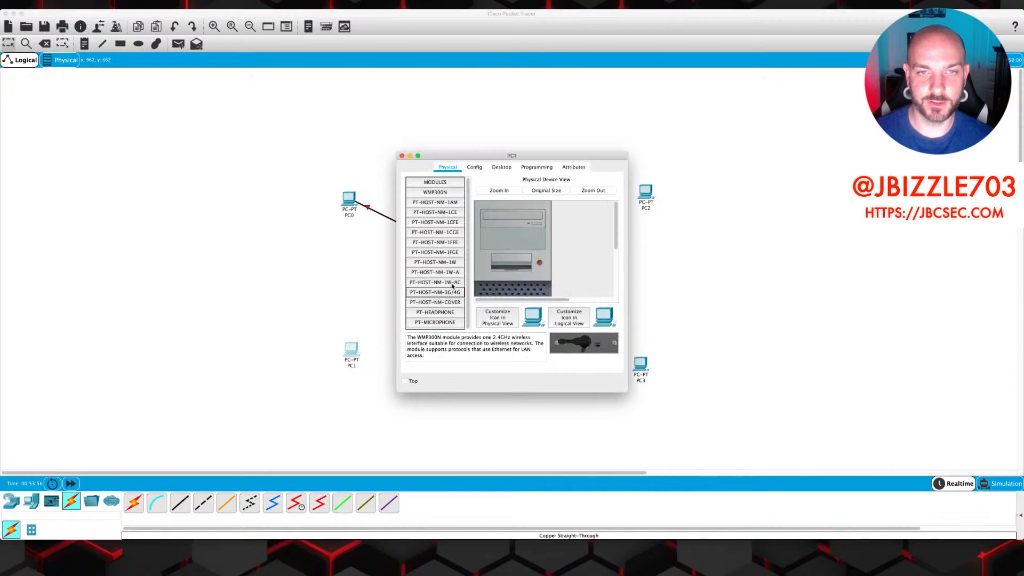
pyautogui.click(403, 157)
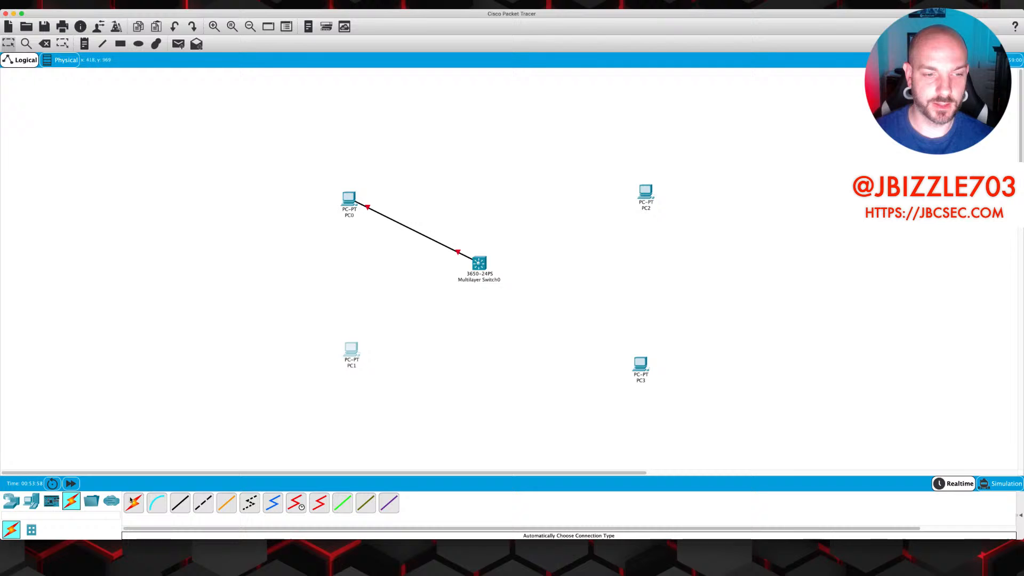
pyautogui.click(180, 503)
pyautogui.click(357, 349)
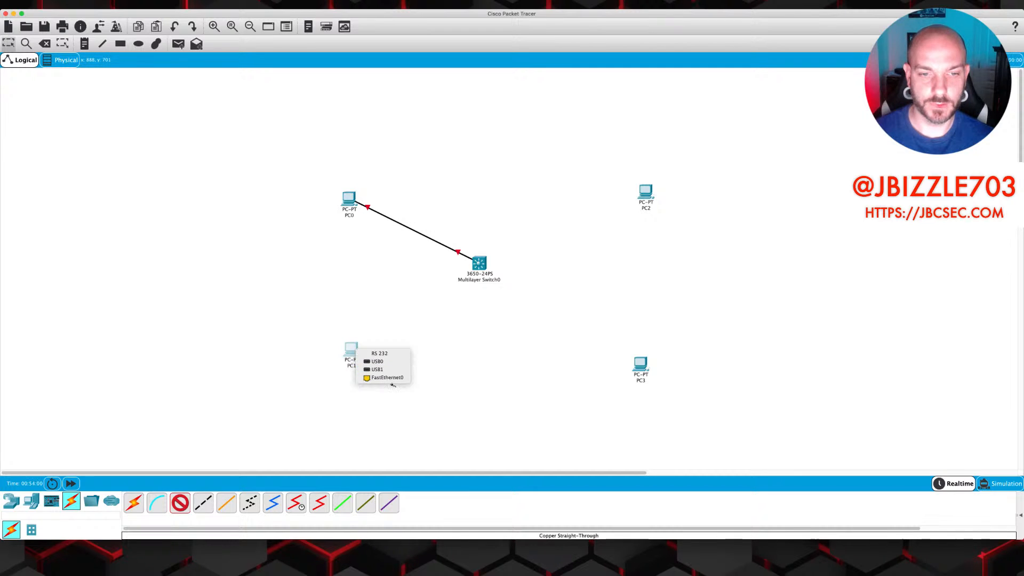
pyautogui.click(393, 380)
pyautogui.click(480, 263)
pyautogui.click(484, 263)
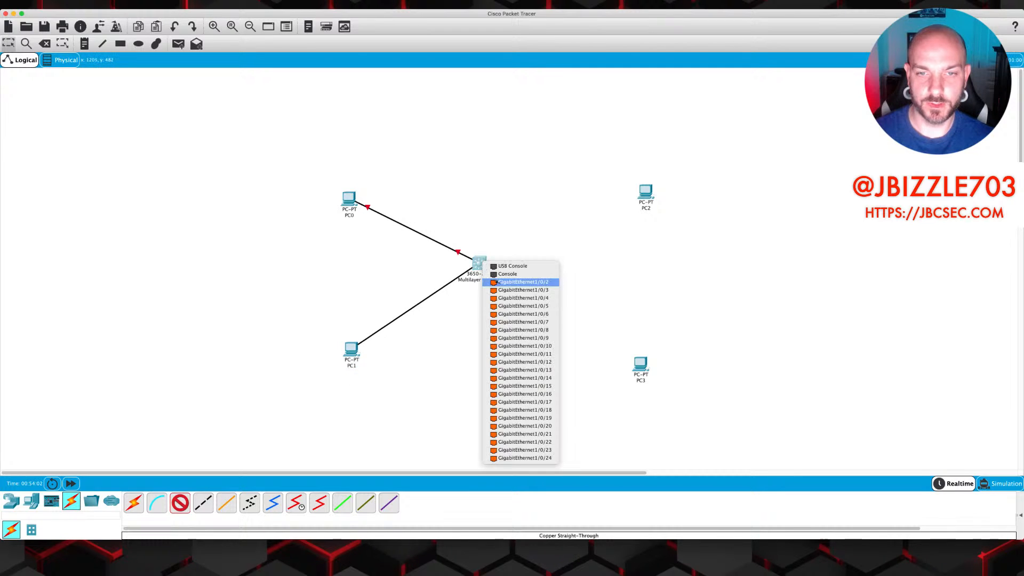
pyautogui.click(513, 282)
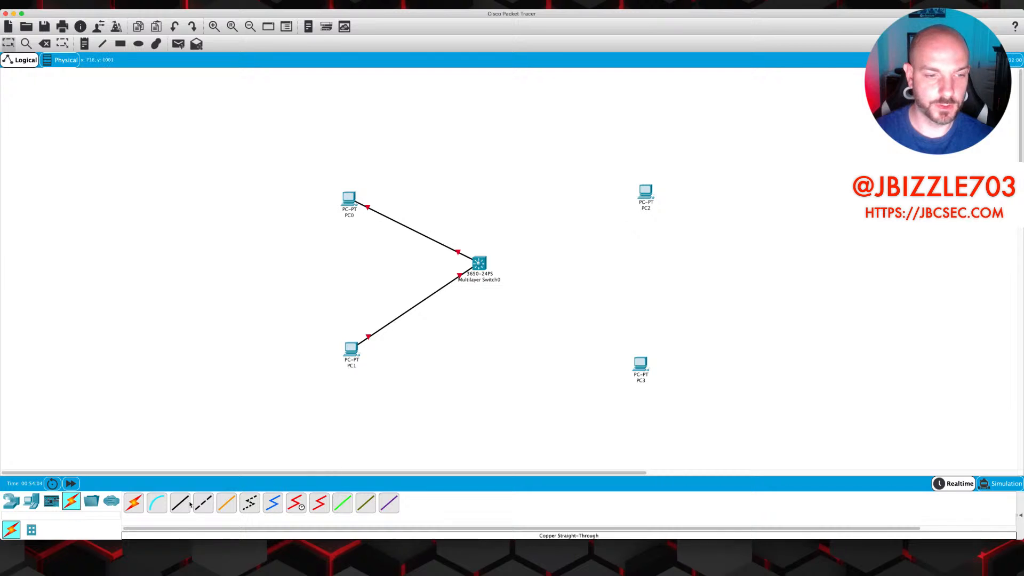
# Connect PC2's FastEthernet0 to switch port GigabitEthernet1/0/3
pyautogui.click(180, 504)
pyautogui.click(644, 192)
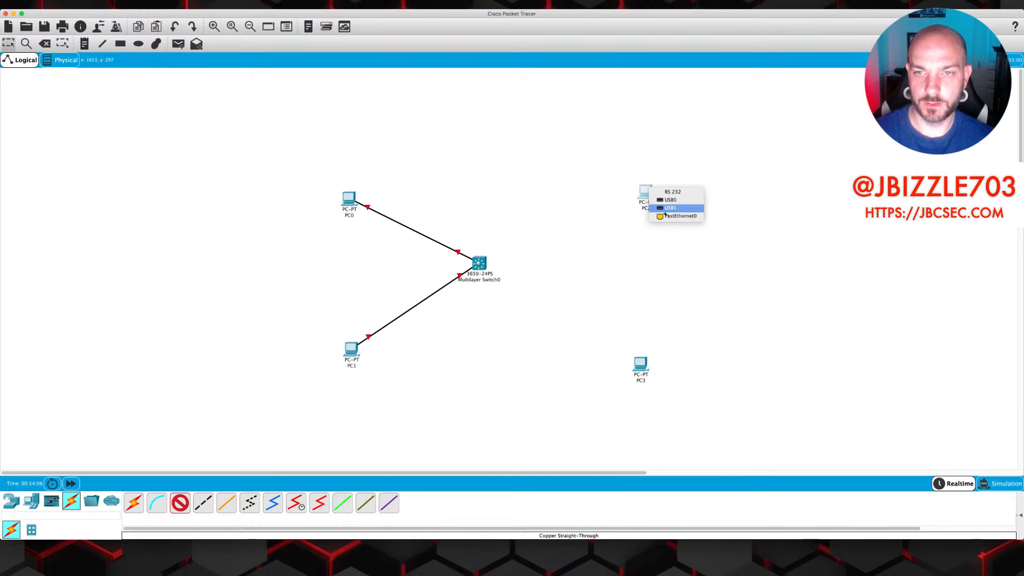
pyautogui.click(672, 216)
pyautogui.click(480, 264)
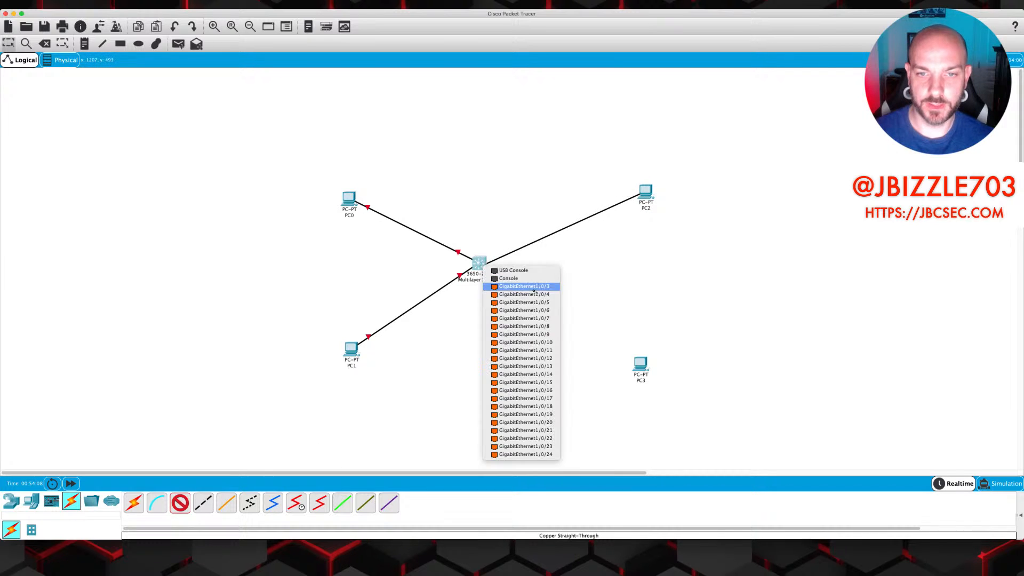
pyautogui.click(535, 289)
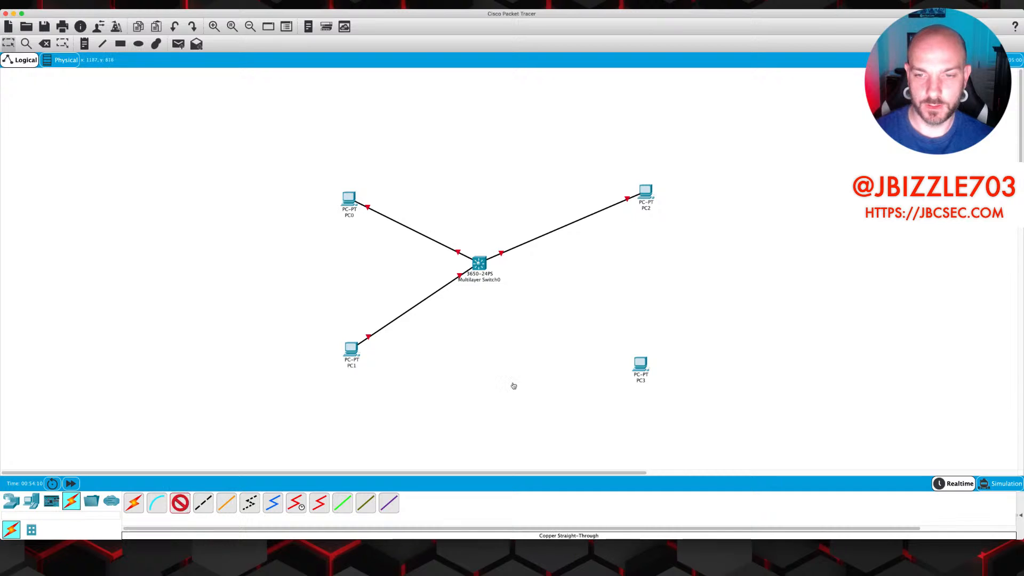
# Connect PC3's FastEthernet0 to switch port GigabitEthernet1/0/4
pyautogui.click(644, 367)
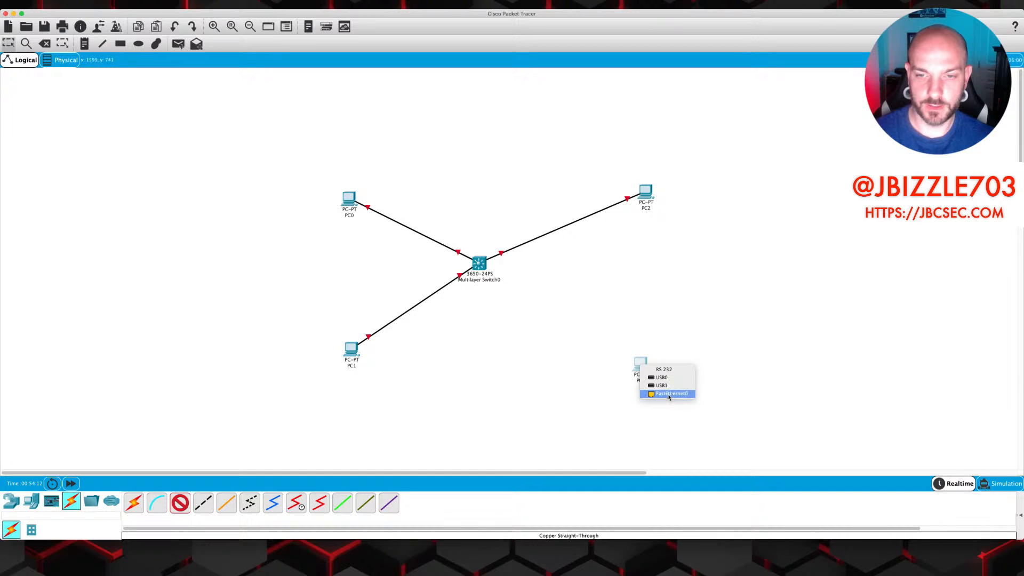
pyautogui.click(670, 390)
pyautogui.click(480, 264)
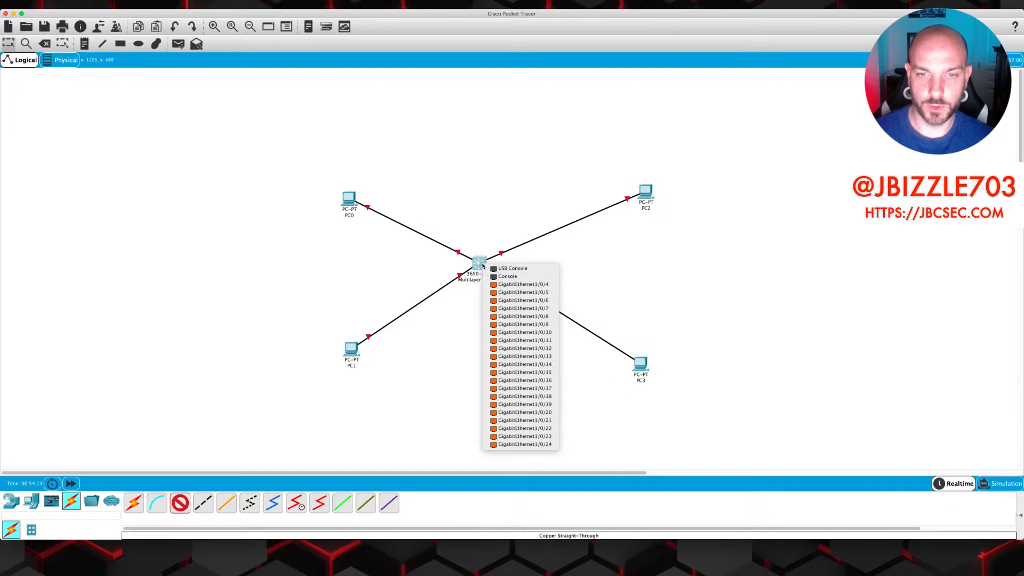
pyautogui.click(519, 288)
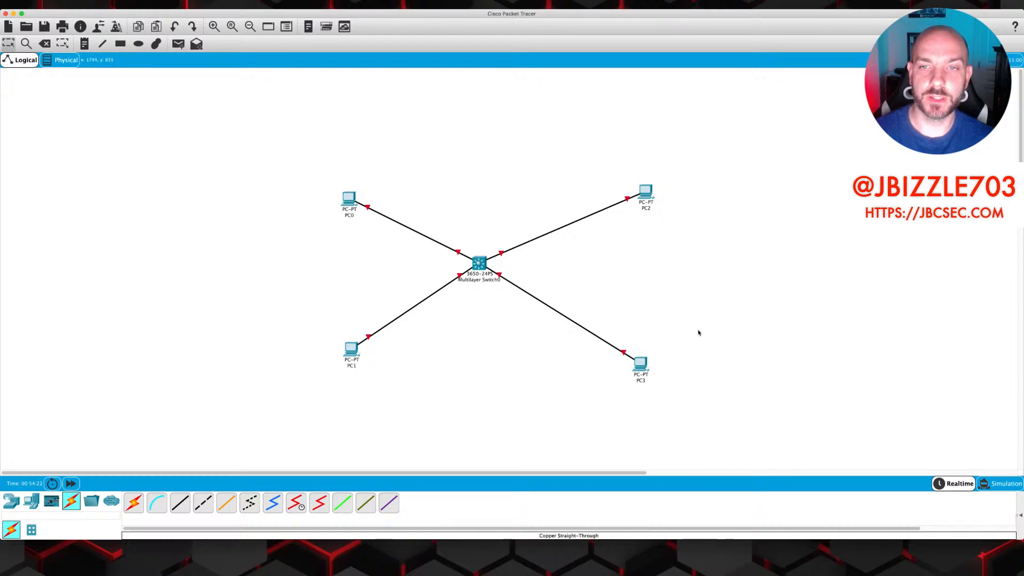
pyautogui.click(349, 200)
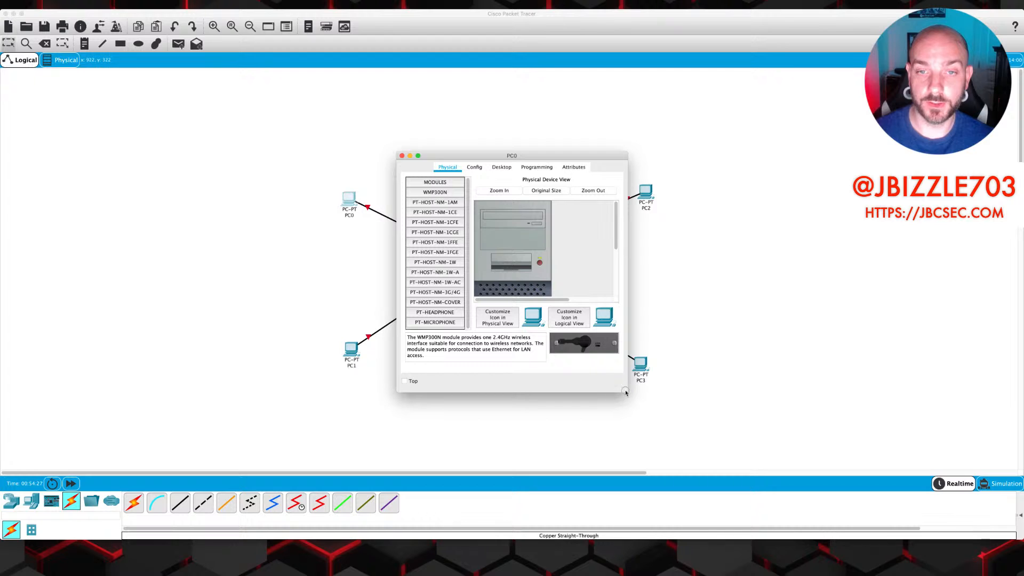
# Configure PC0 with IP 192.168.10.2, mask 255.255.255.0 and gateway 192.168.10.1
pyautogui.moveTo(627, 392); pyautogui.dragTo(794, 410)
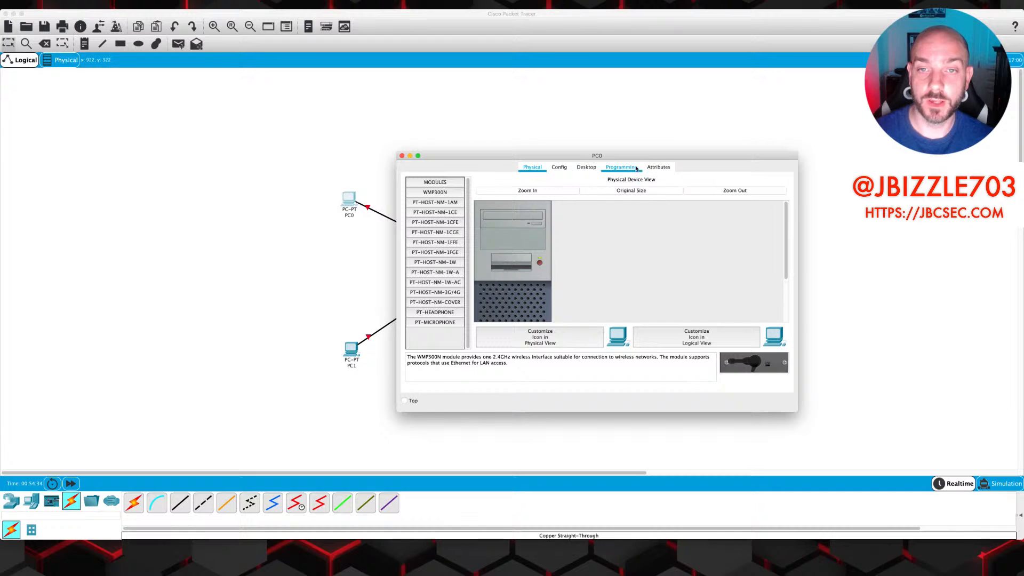
pyautogui.click(594, 169)
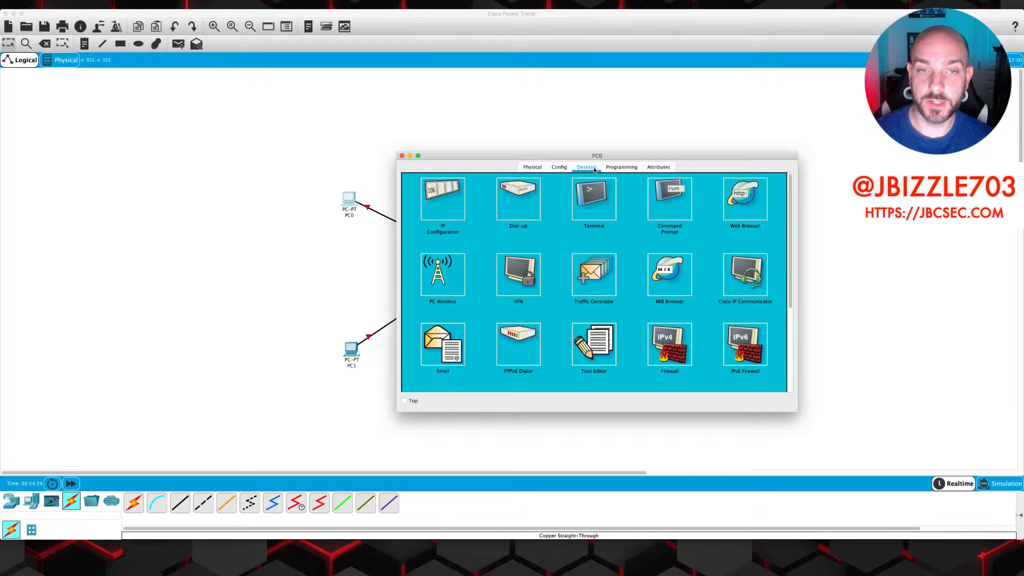
pyautogui.click(437, 206)
pyautogui.click(555, 235)
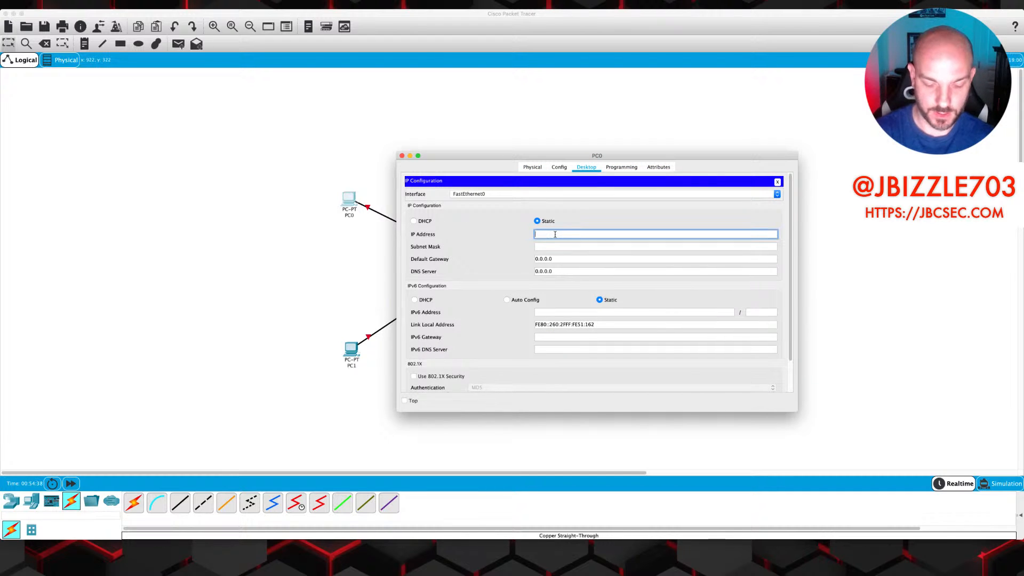
pyautogui.write('192.16')
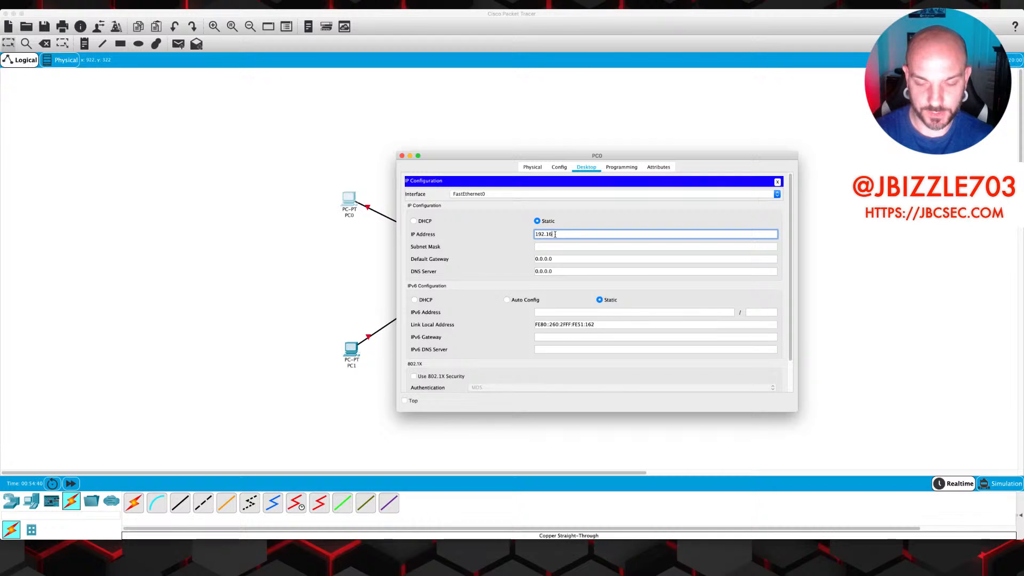
pyautogui.write('8.10')
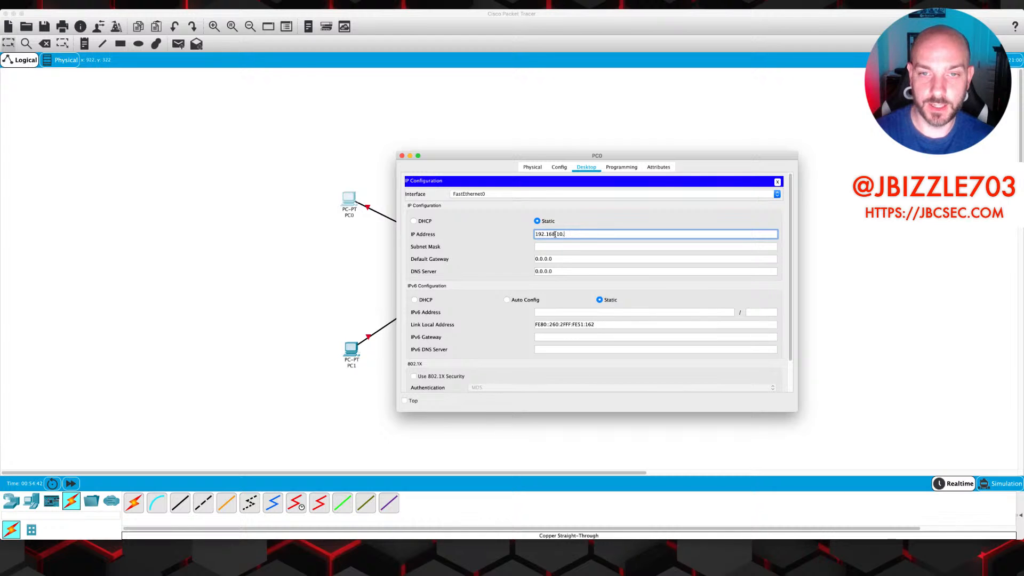
pyautogui.write('.2')
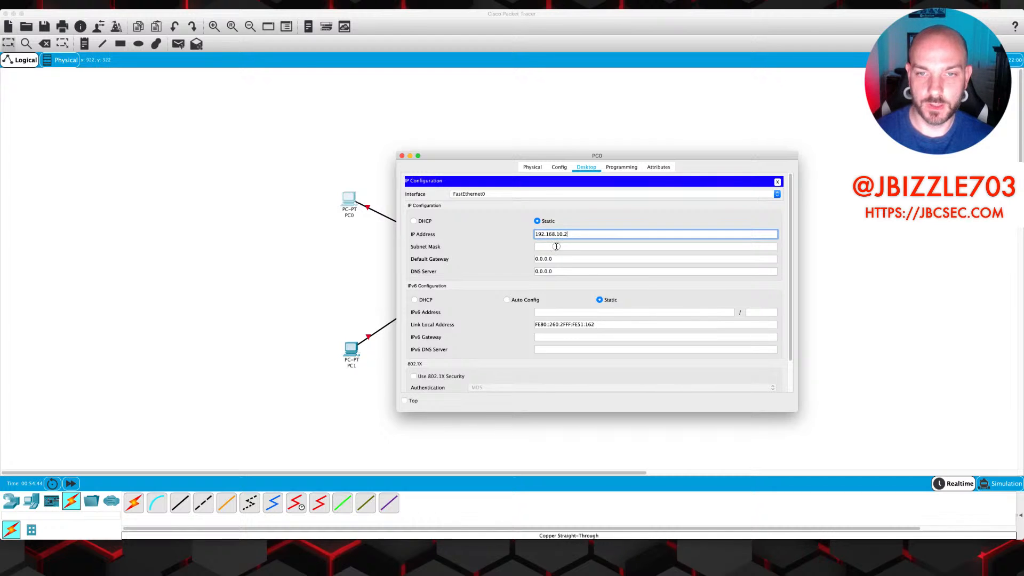
pyautogui.click(557, 247)
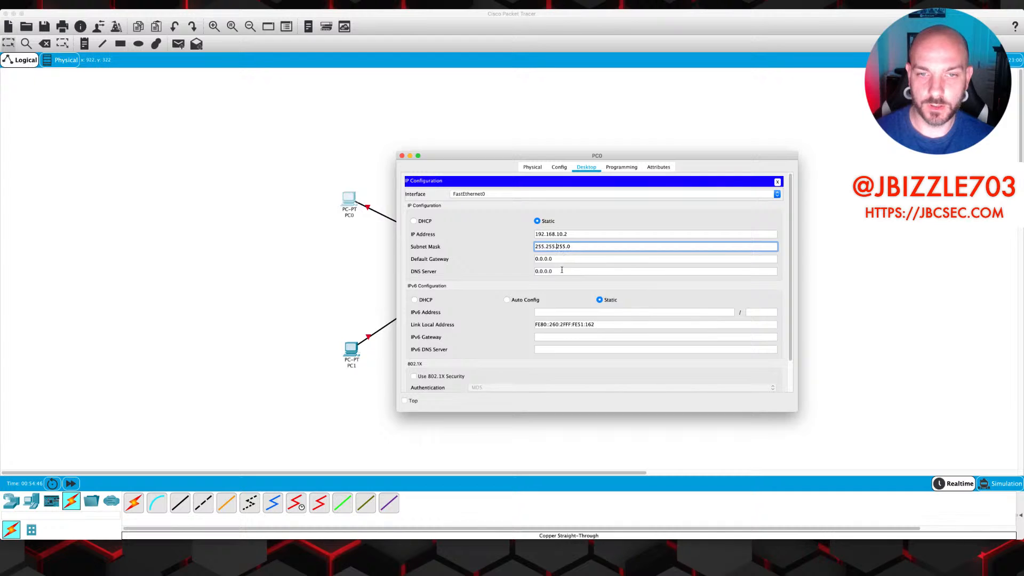
pyautogui.press('Tab')
pyautogui.write('19')
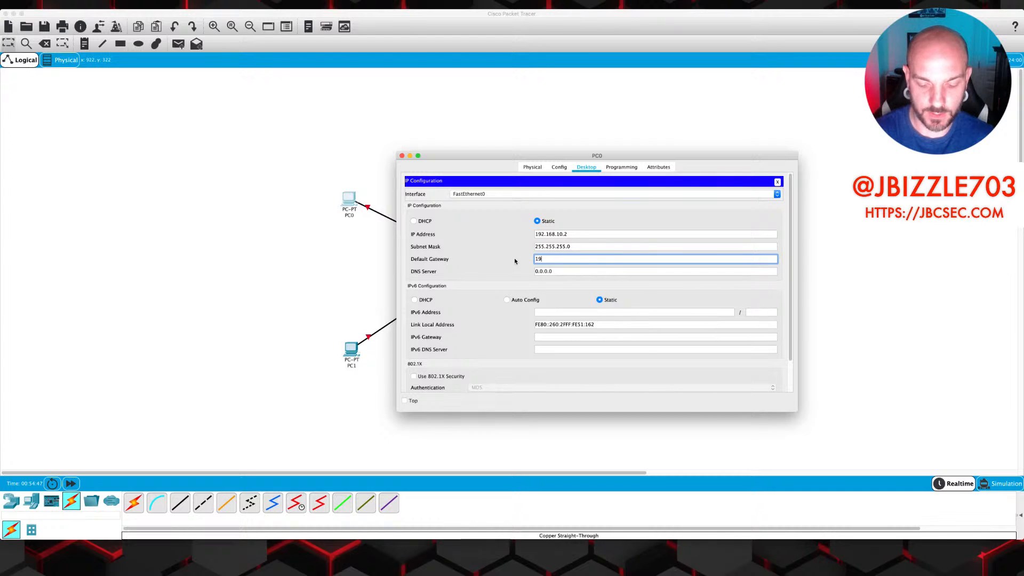
pyautogui.write('2.168.10.1')
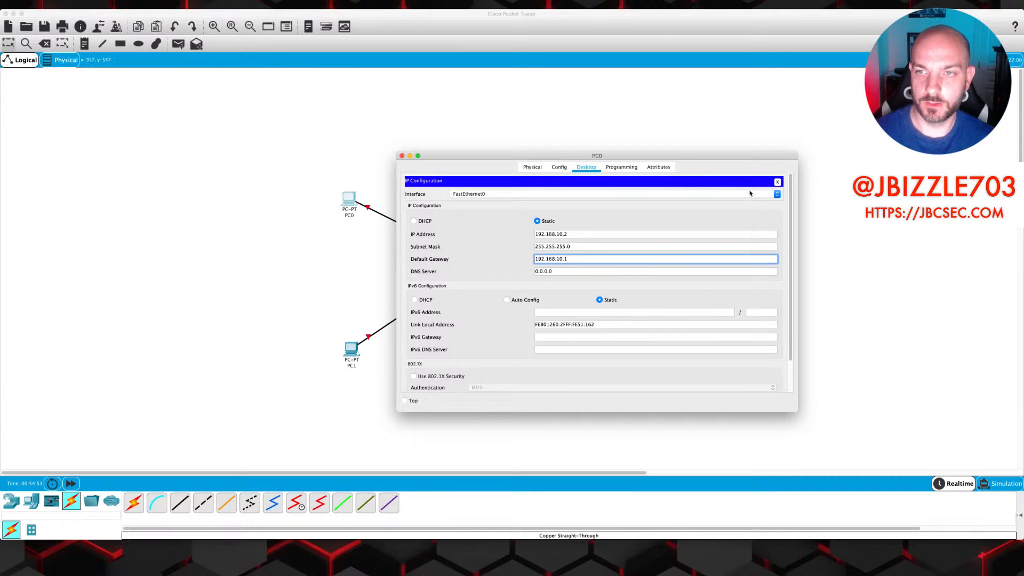
pyautogui.click(777, 182)
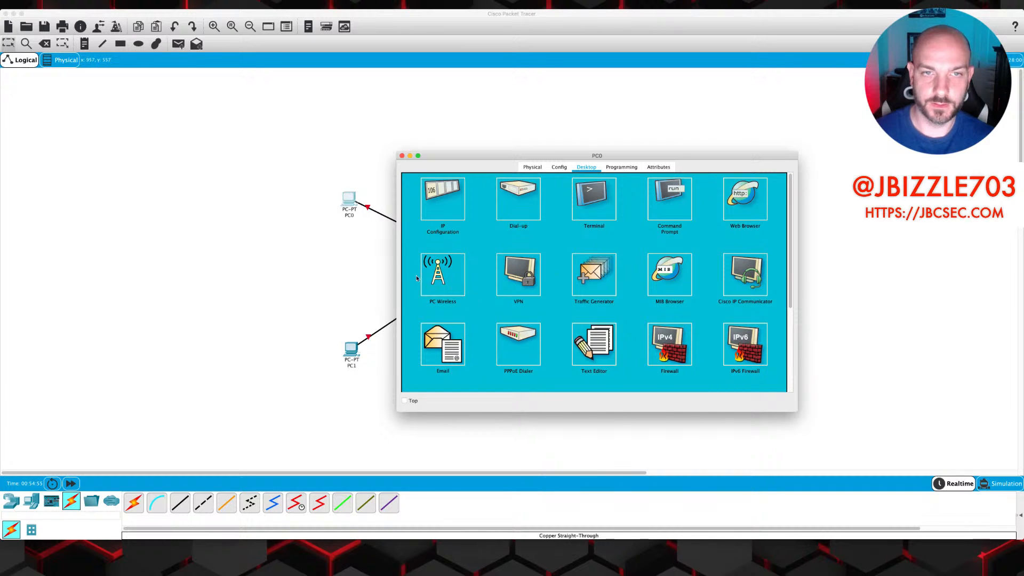
pyautogui.click(401, 156)
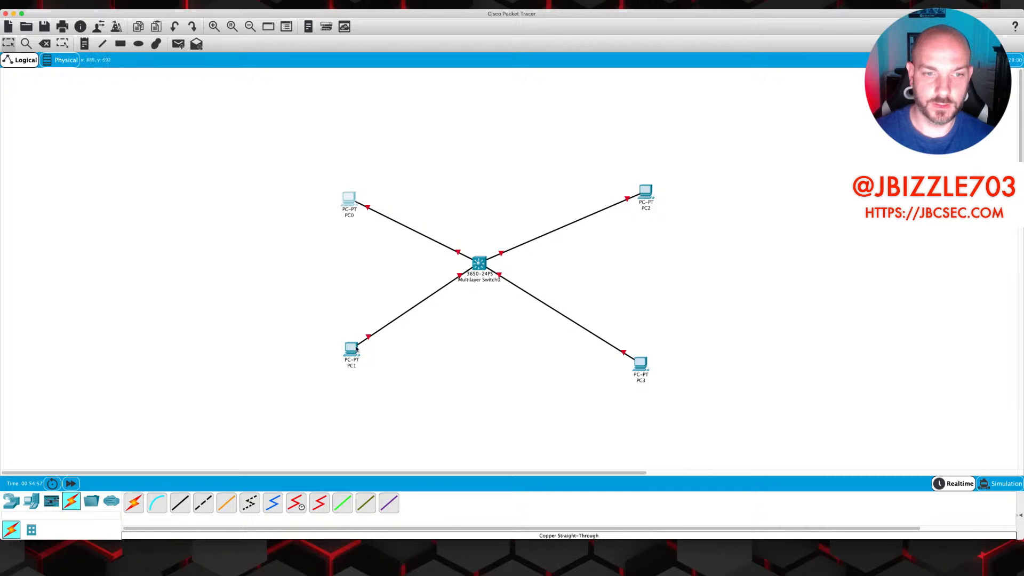
# Configure PC1 with IP 192.168.10.3, mask 255.255.255.0 and gateway 192.168.10.1
pyautogui.click(352, 349)
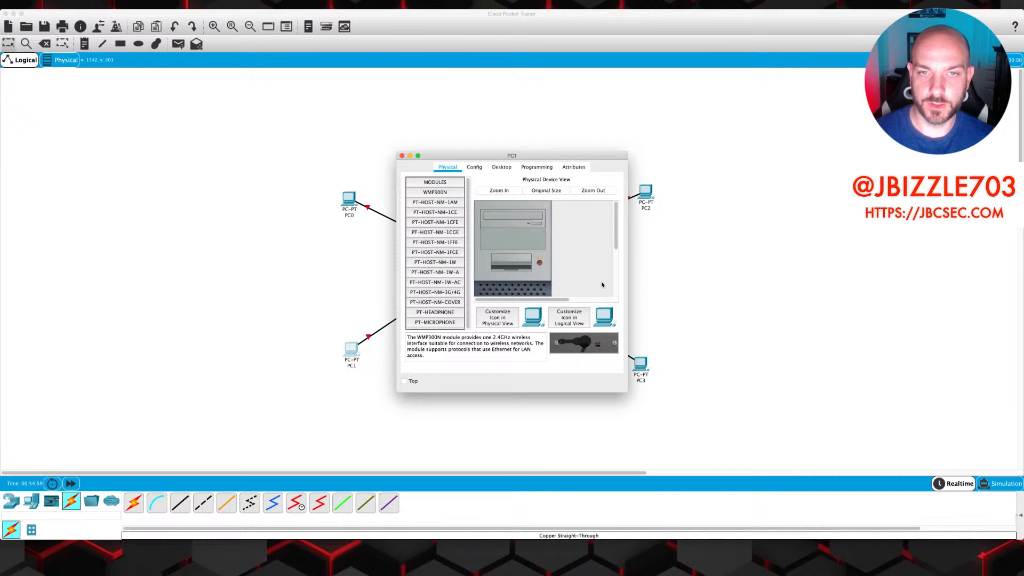
pyautogui.click(502, 167)
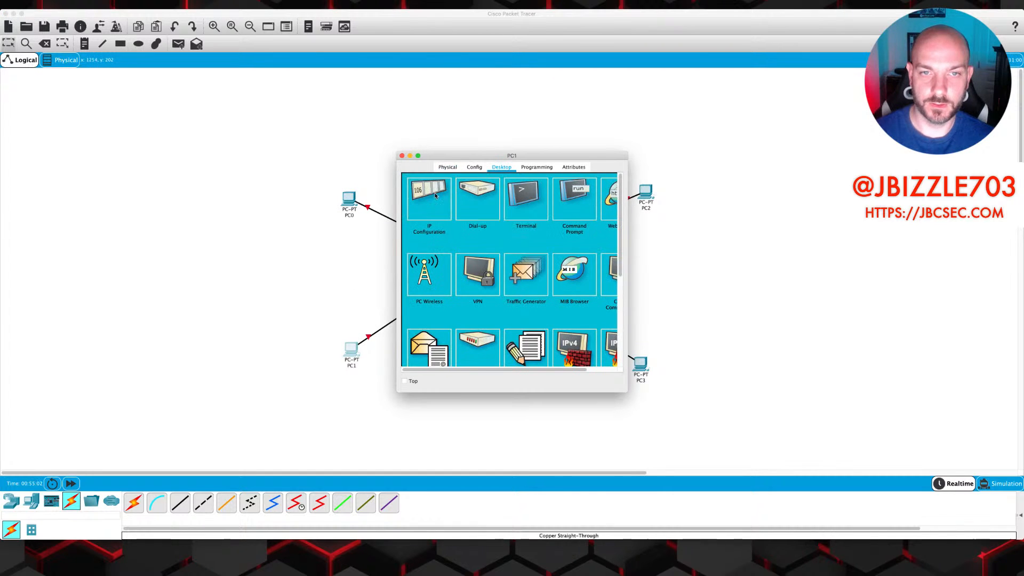
pyautogui.click(435, 194)
pyautogui.moveTo(627, 392); pyautogui.dragTo(801, 402)
pyautogui.click(553, 236)
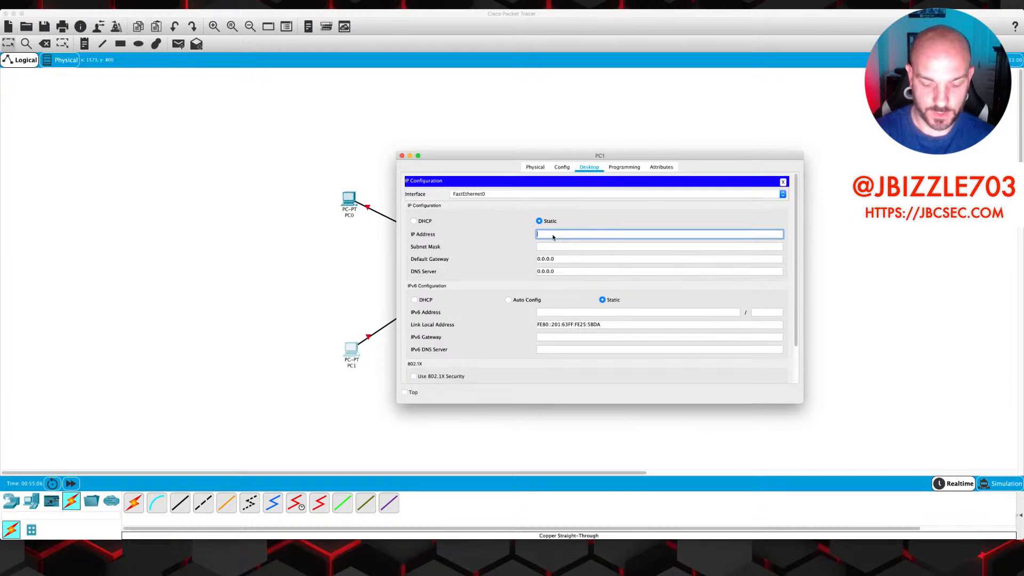
pyautogui.write('192.168.')
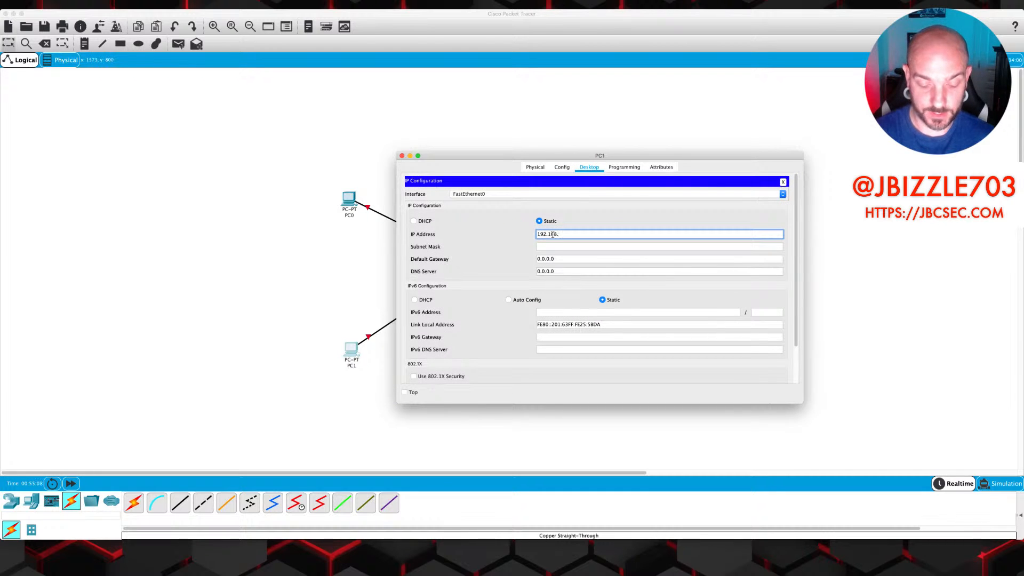
pyautogui.write('10.3')
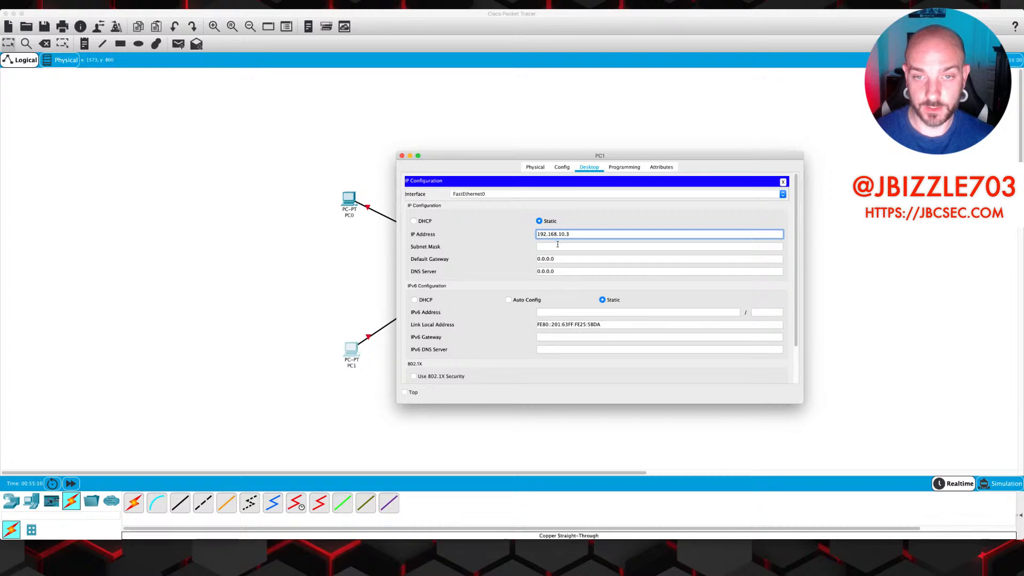
pyautogui.click(557, 246)
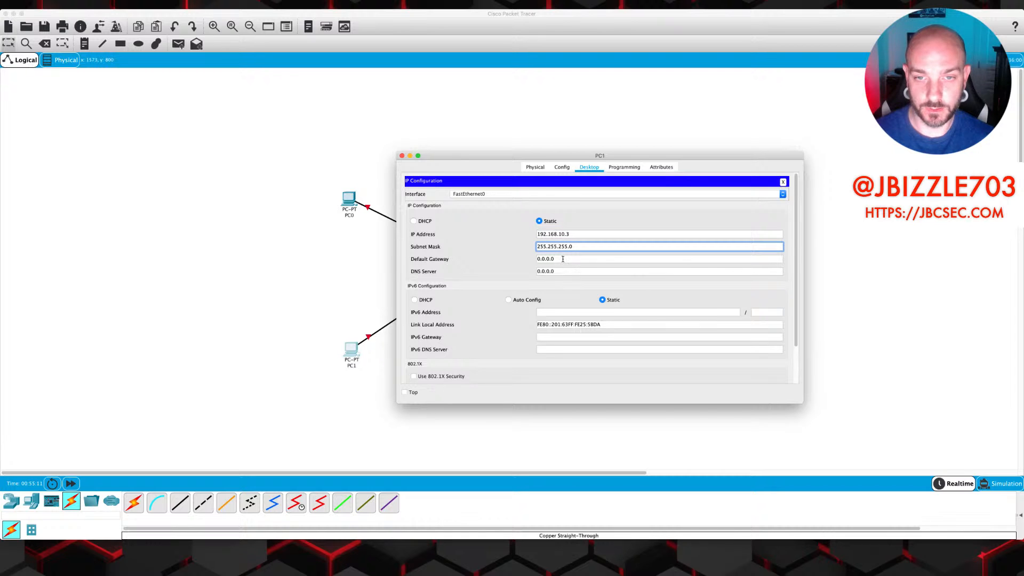
pyautogui.press('Tab')
pyautogui.write('192.168')
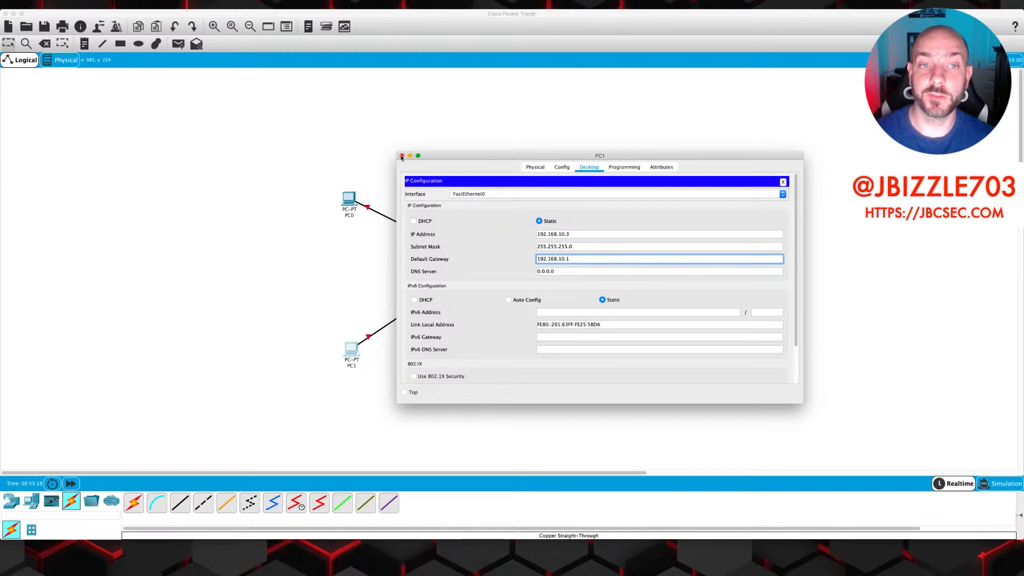
pyautogui.click(781, 181)
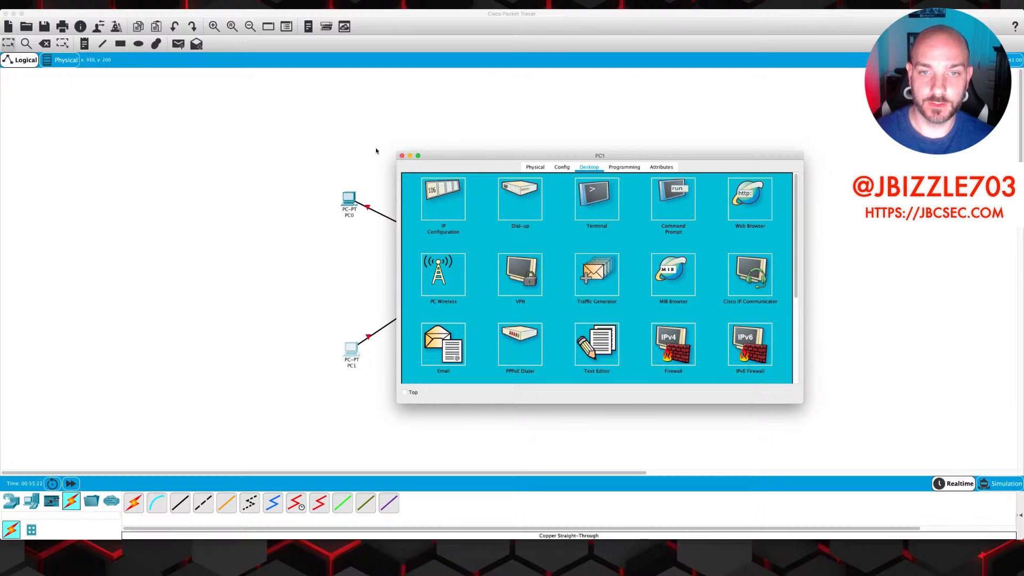
pyautogui.click(402, 156)
pyautogui.click(646, 195)
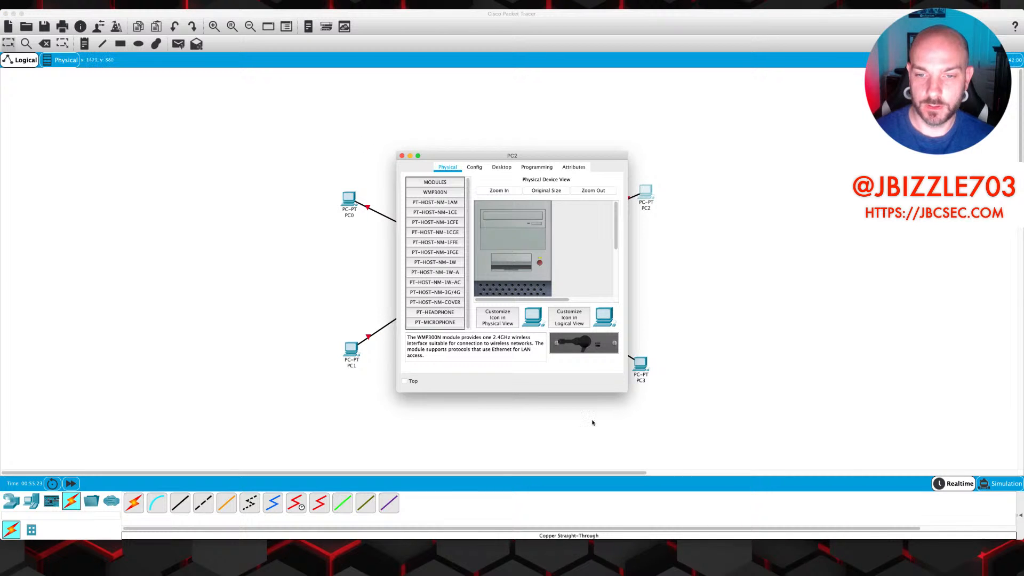
# Configure PC2 with IP 192.168.20.2, mask 255.255.255.0 and gateway 192.168.20.1
pyautogui.moveTo(623, 391); pyautogui.dragTo(795, 428)
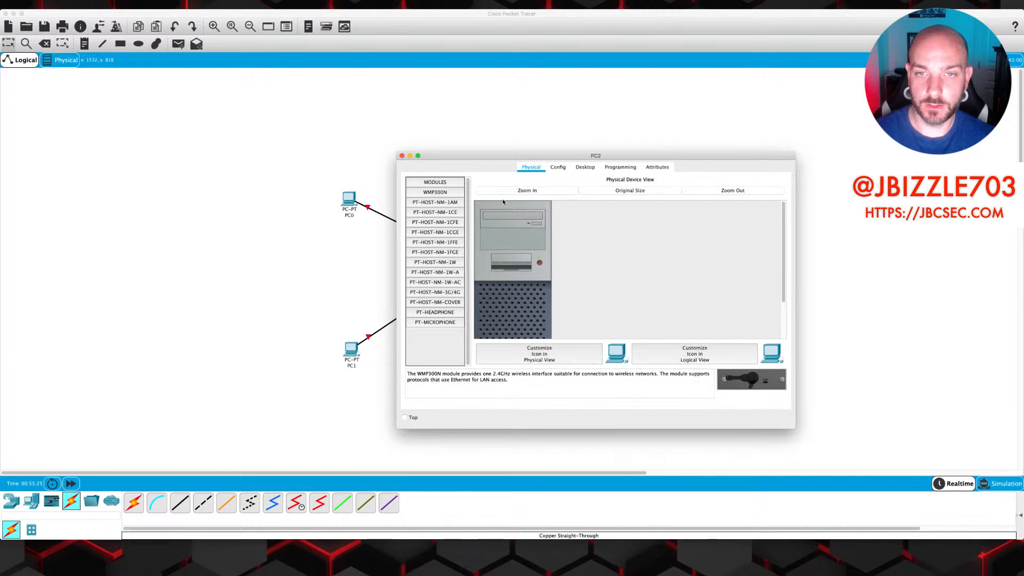
pyautogui.click(587, 167)
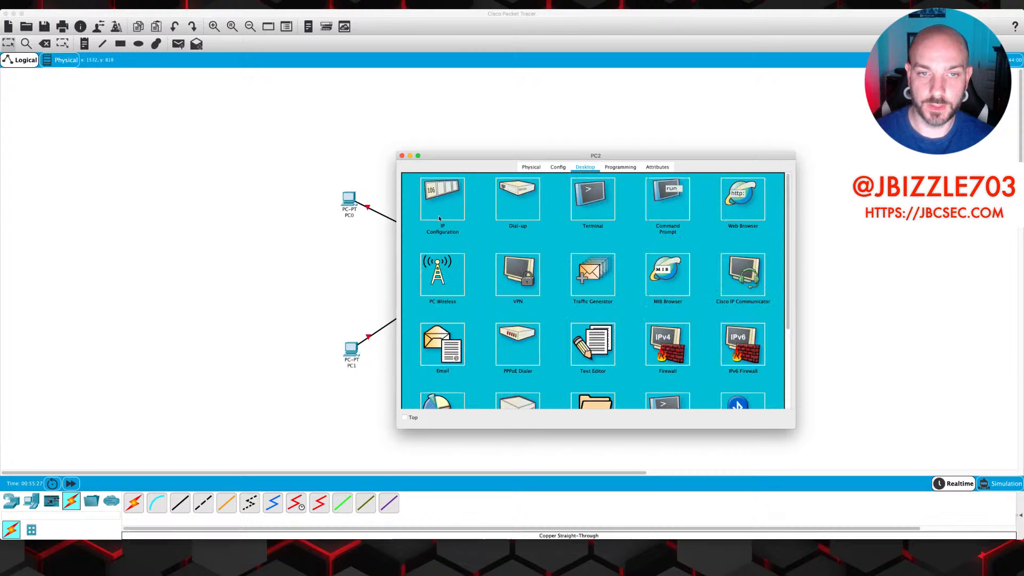
pyautogui.click(433, 208)
pyautogui.click(571, 233)
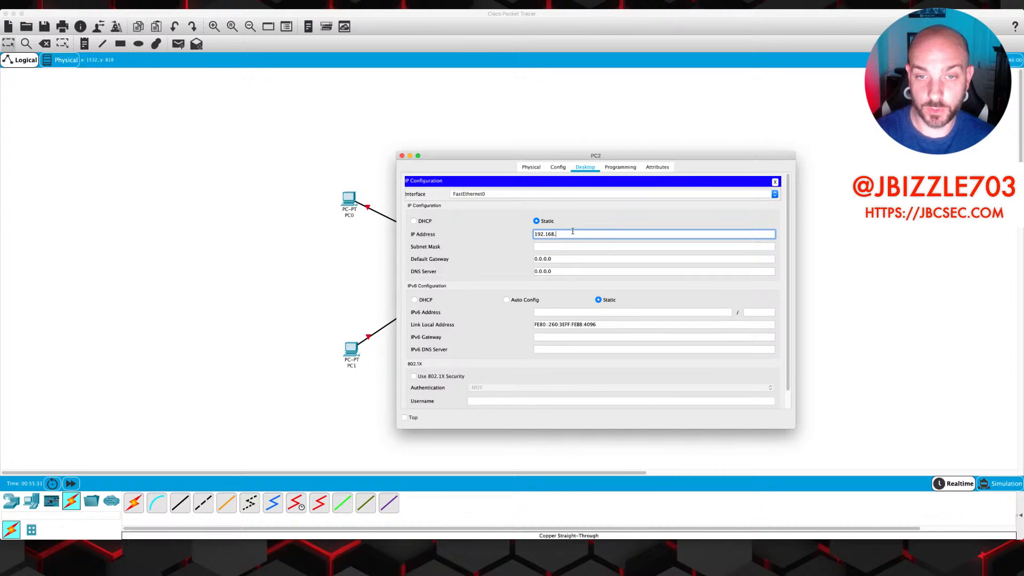
pyautogui.write('192.168.20.2')
pyautogui.click(568, 247)
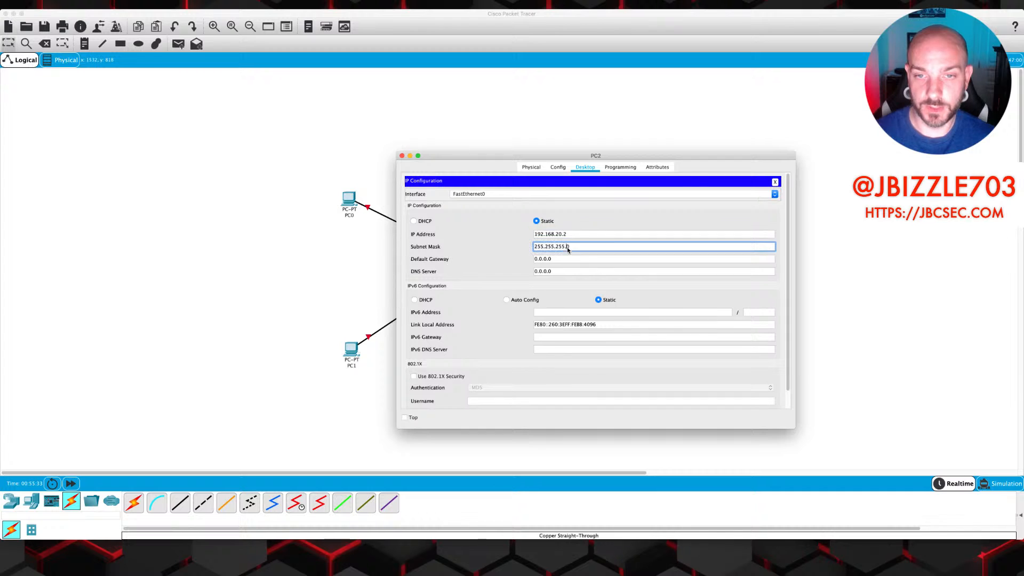
pyautogui.click(563, 259)
pyautogui.moveTo(563, 260); pyautogui.dragTo(529, 257)
pyautogui.write('192.168.20.1')
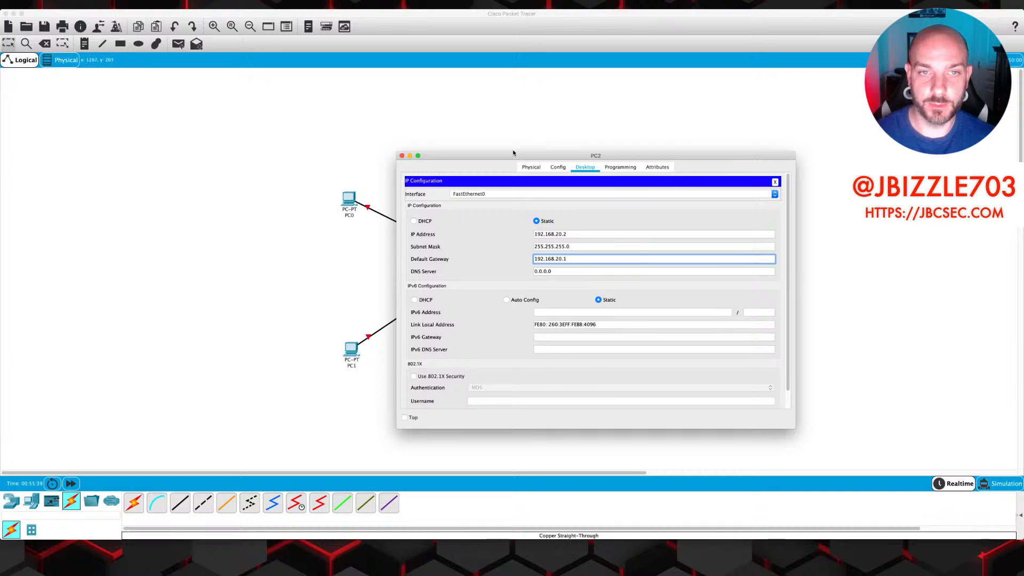
pyautogui.click(776, 182)
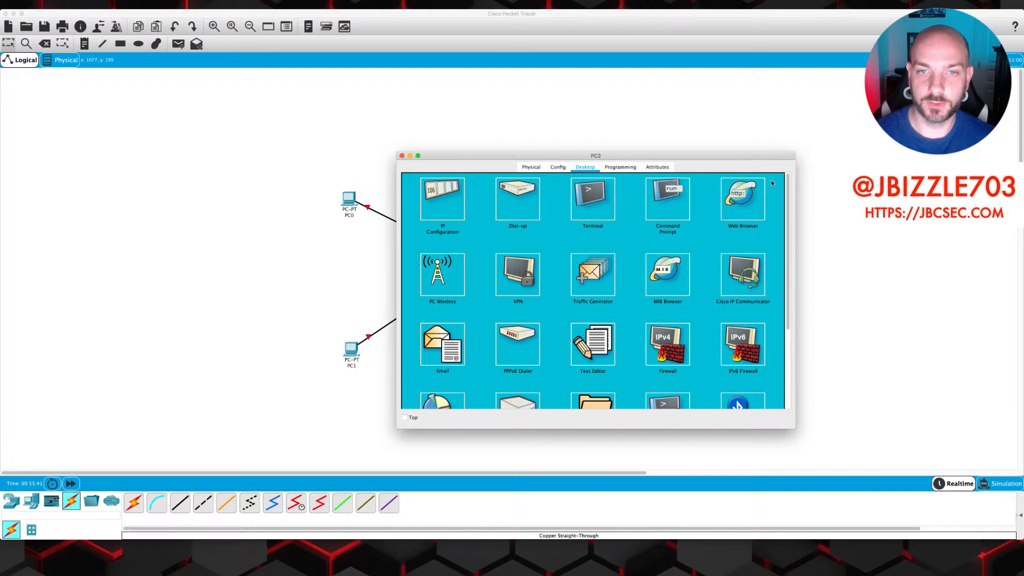
pyautogui.click(401, 155)
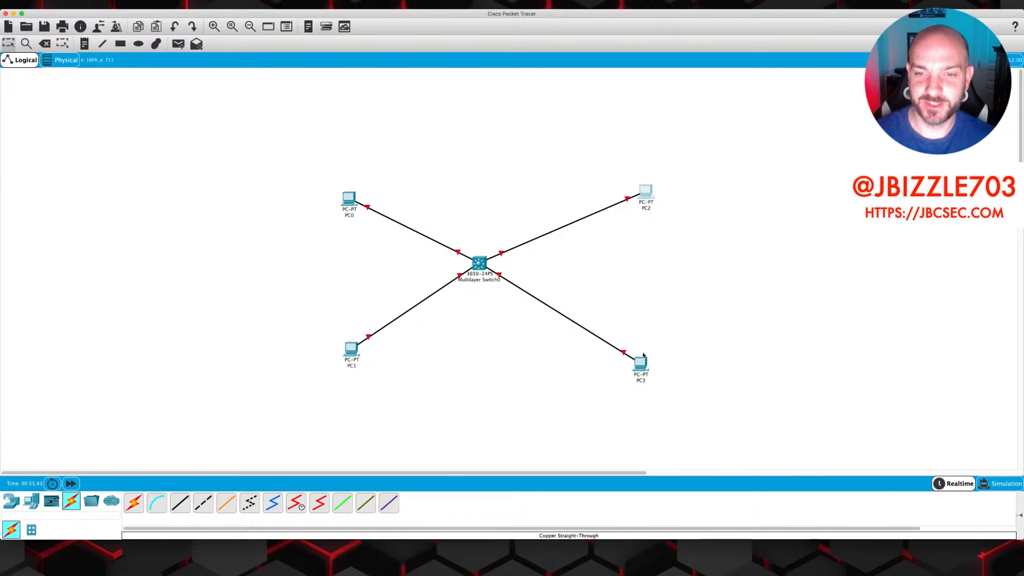
# Configure PC3 with IP 192.168.20.3, mask 255.255.255.0 and gateway 192.168.20.1
pyautogui.click(638, 372)
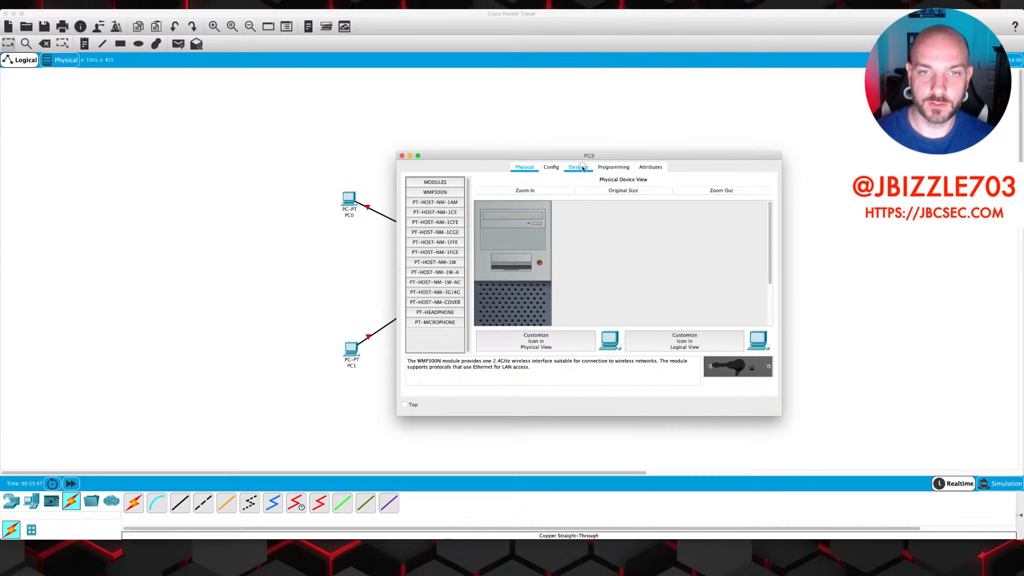
pyautogui.click(582, 168)
pyautogui.click(442, 198)
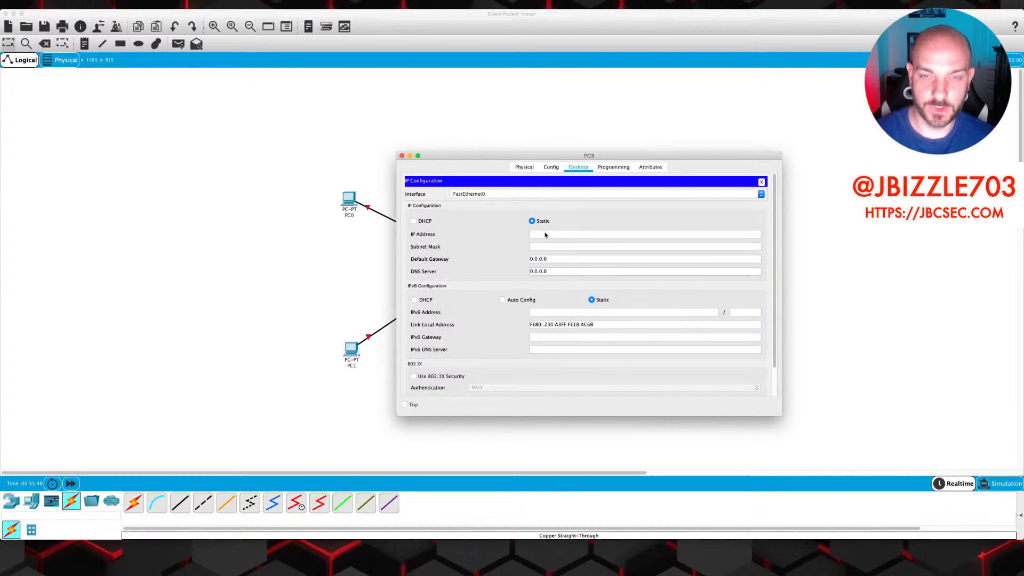
pyautogui.click(545, 233)
pyautogui.write('192.168.')
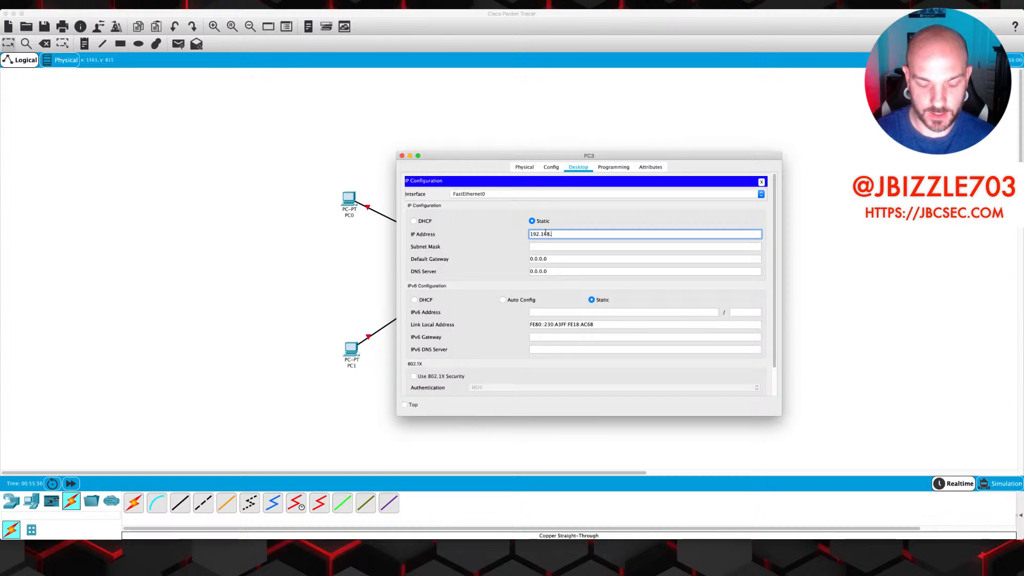
pyautogui.write('20.3')
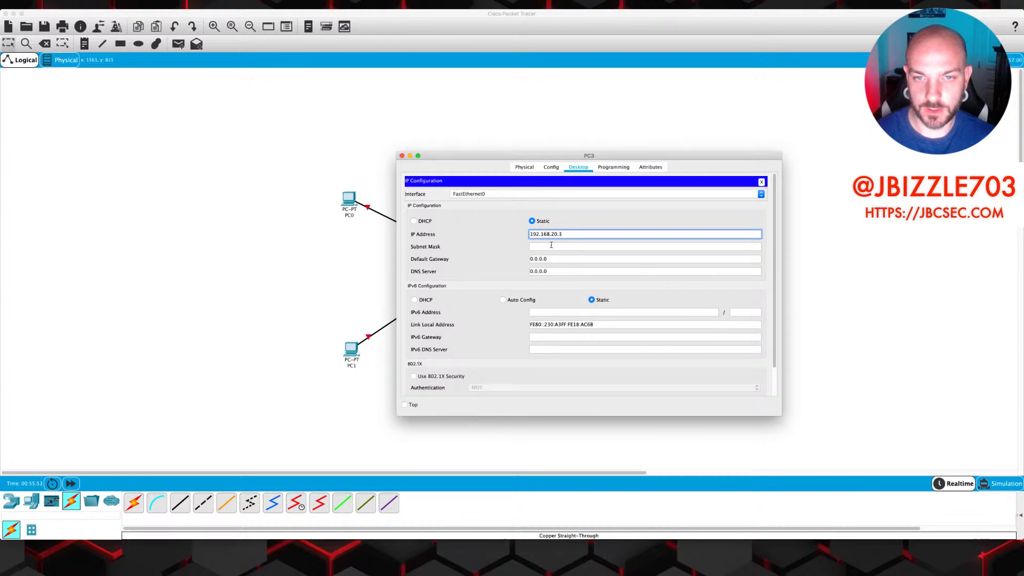
pyautogui.press('Tab')
pyautogui.press('Tab')
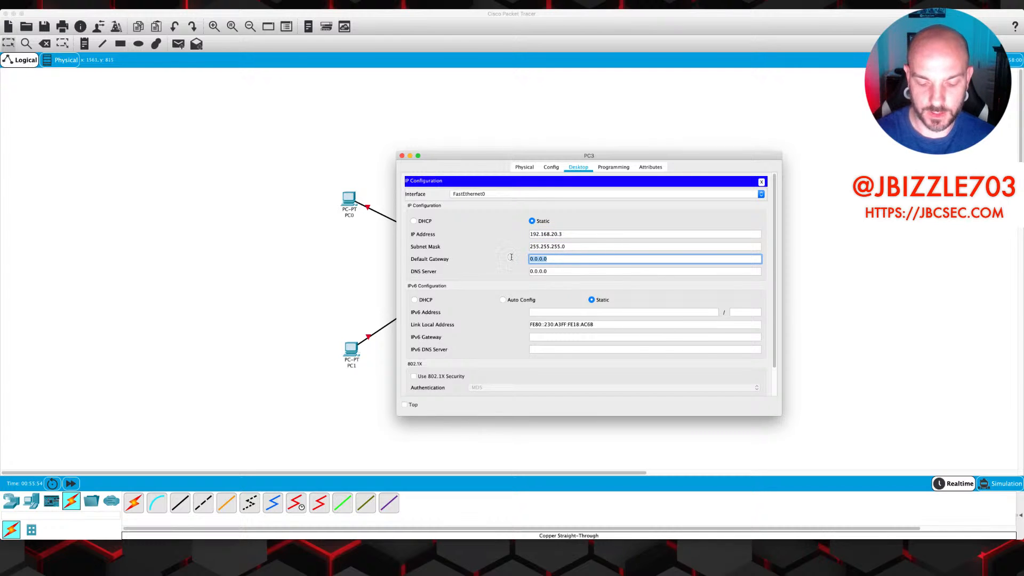
pyautogui.write('192.168.20.1')
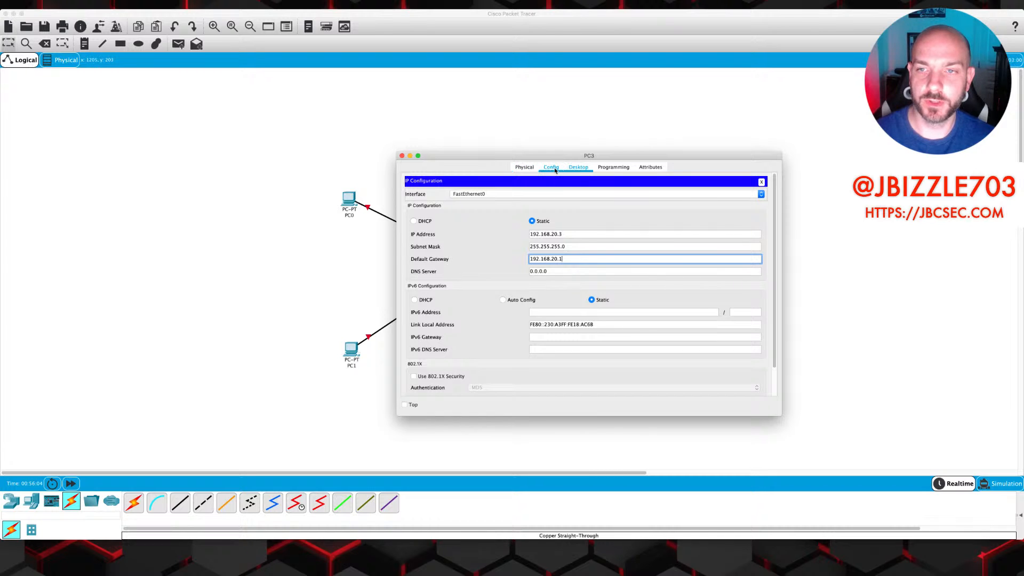
pyautogui.click(762, 182)
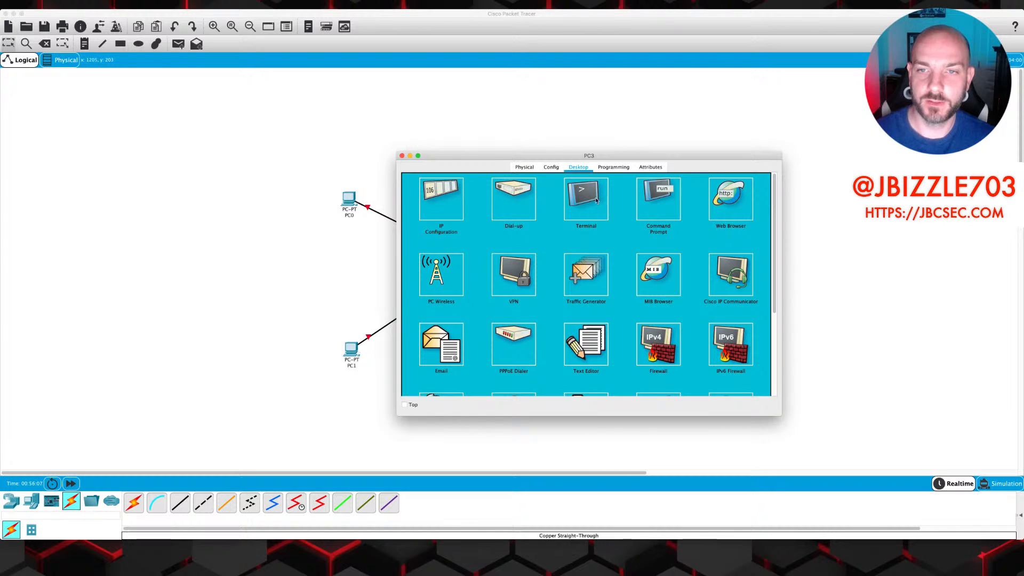
# From PC3's command prompt, ping 192.168.20.3 and 192.168.20.2; both time out
pyautogui.click(664, 208)
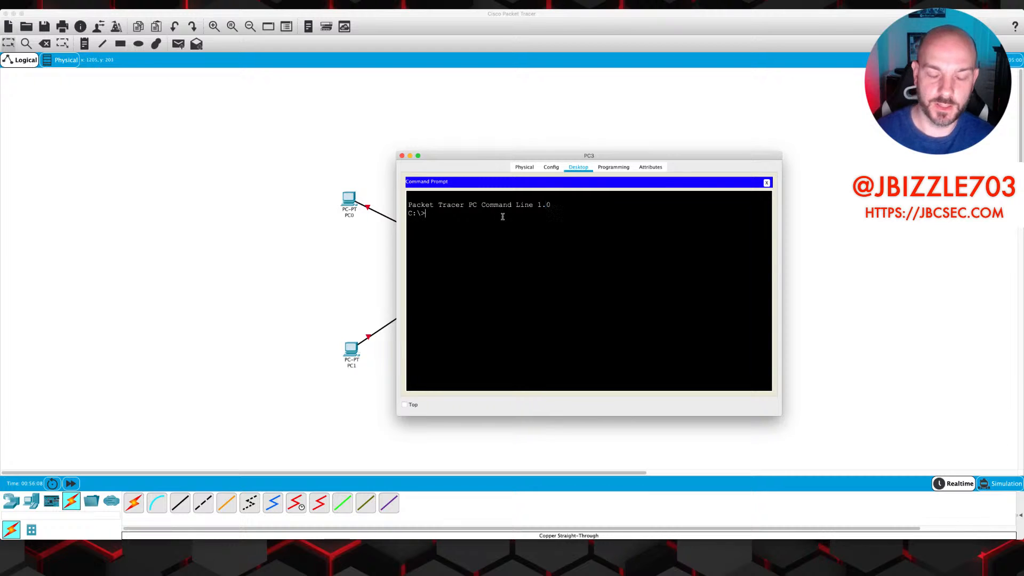
pyautogui.write('ping 192.168.20.')
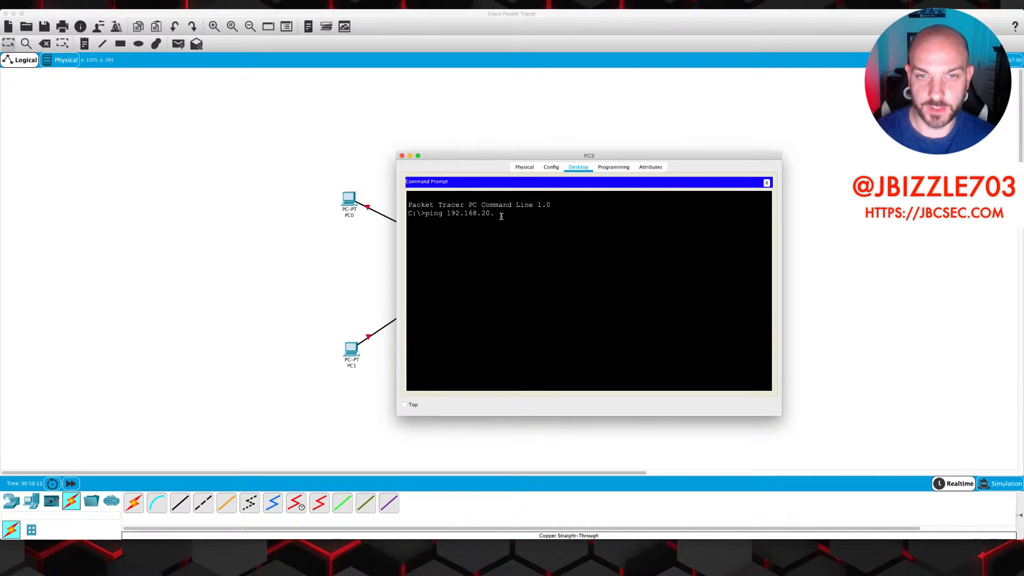
pyautogui.write('3')
pyautogui.press('Return')
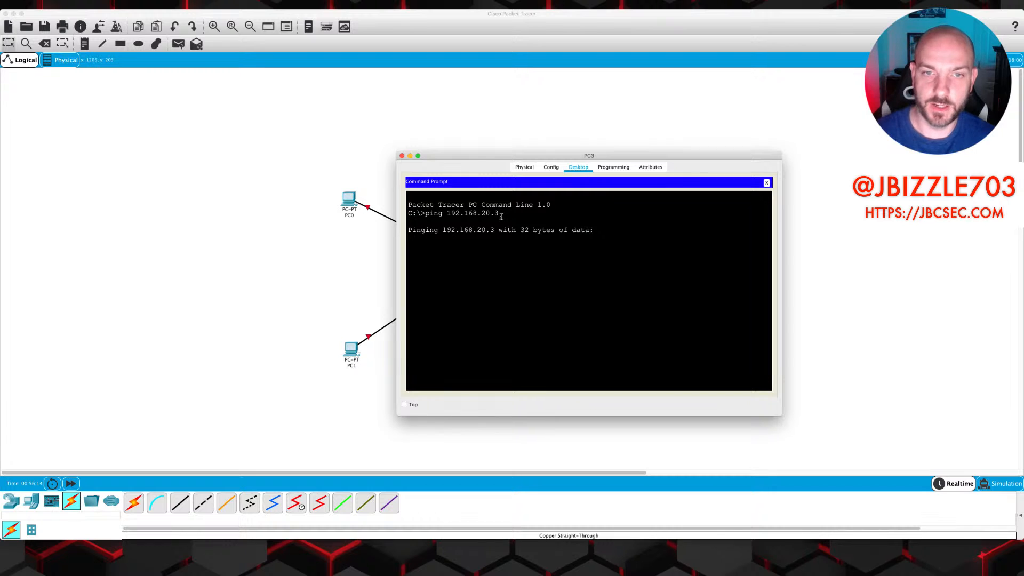
pyautogui.moveTo(476, 161); pyautogui.dragTo(581, 136)
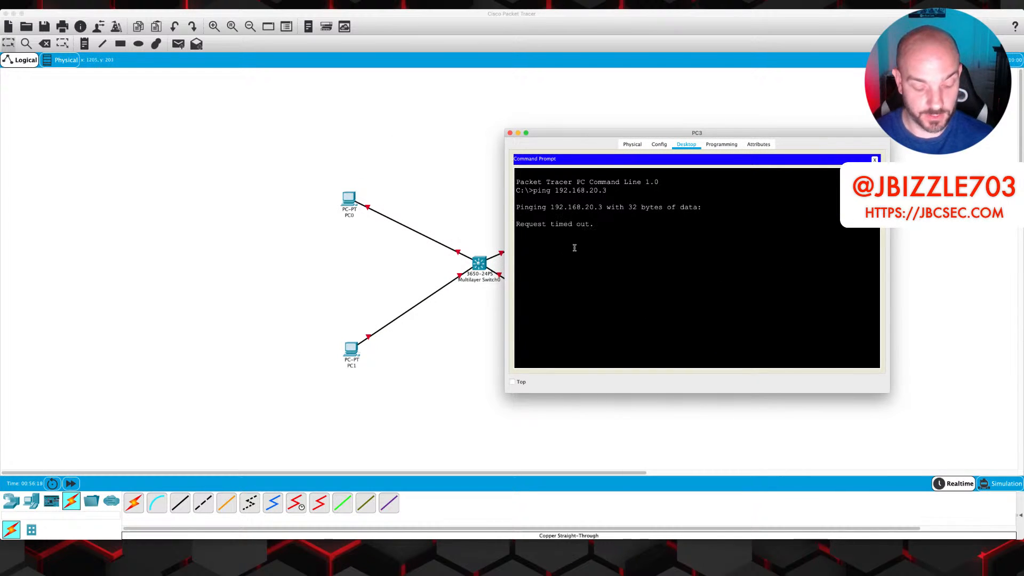
pyautogui.hotkey('ctrl', 'c')
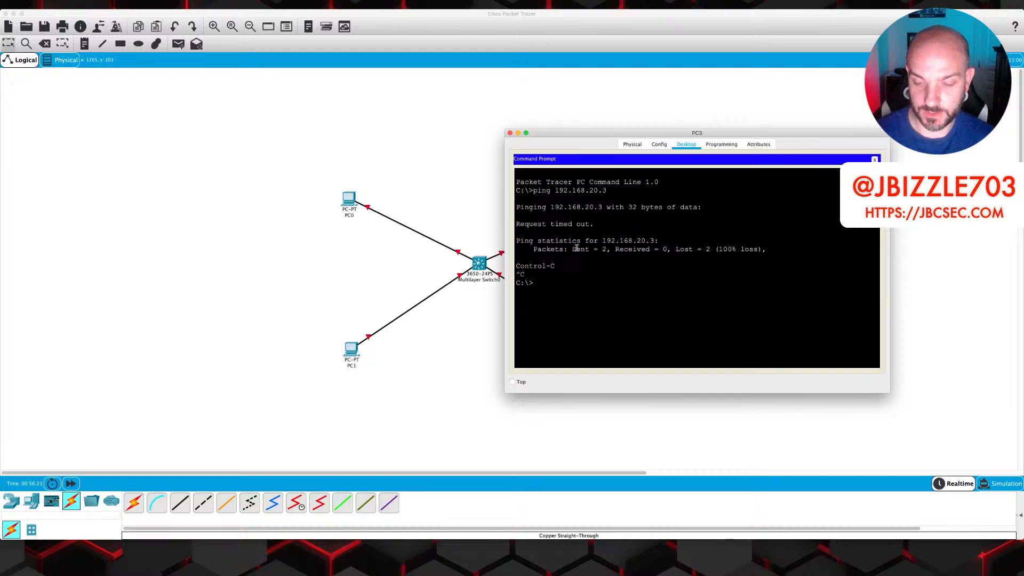
pyautogui.press('Up')
pyautogui.press('BackSpace')
pyautogui.write('2.168.20.2')
pyautogui.press('Return')
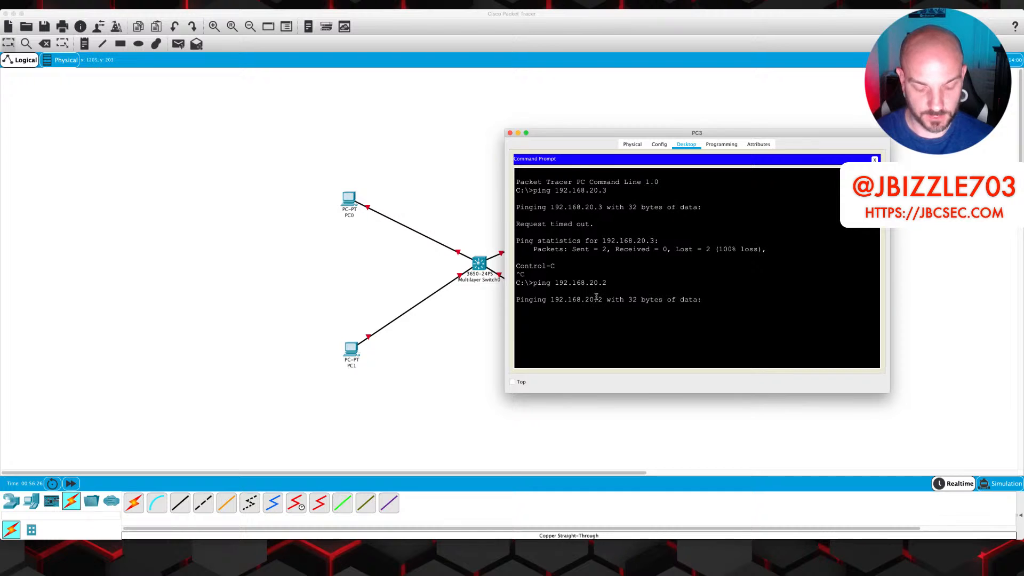
pyautogui.hotkey('ctrl', 'c')
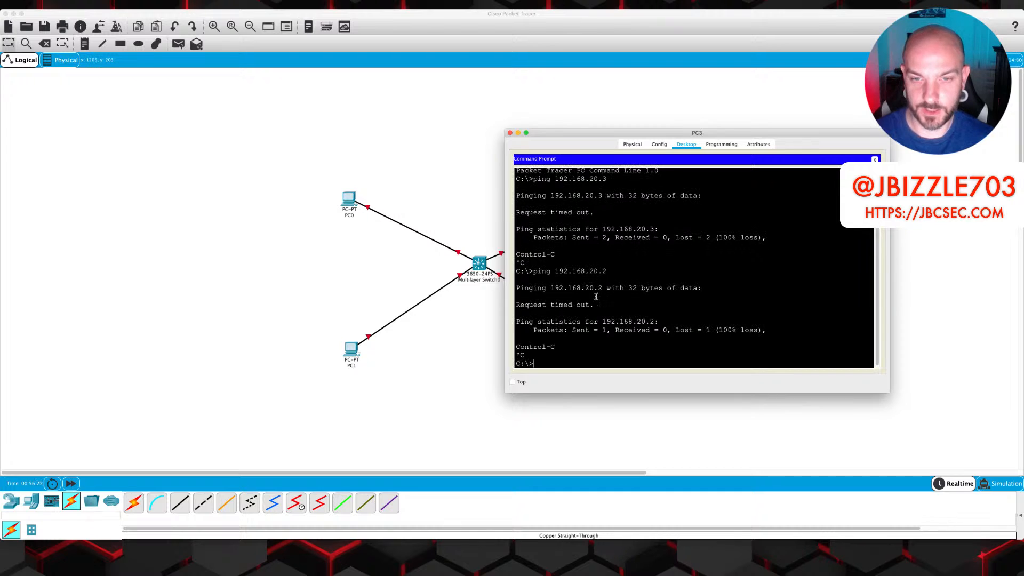
# Nudge PC3 to a new spot, then open Multilayer Switch0, whose CLI reports it unpowered
pyautogui.click(510, 133)
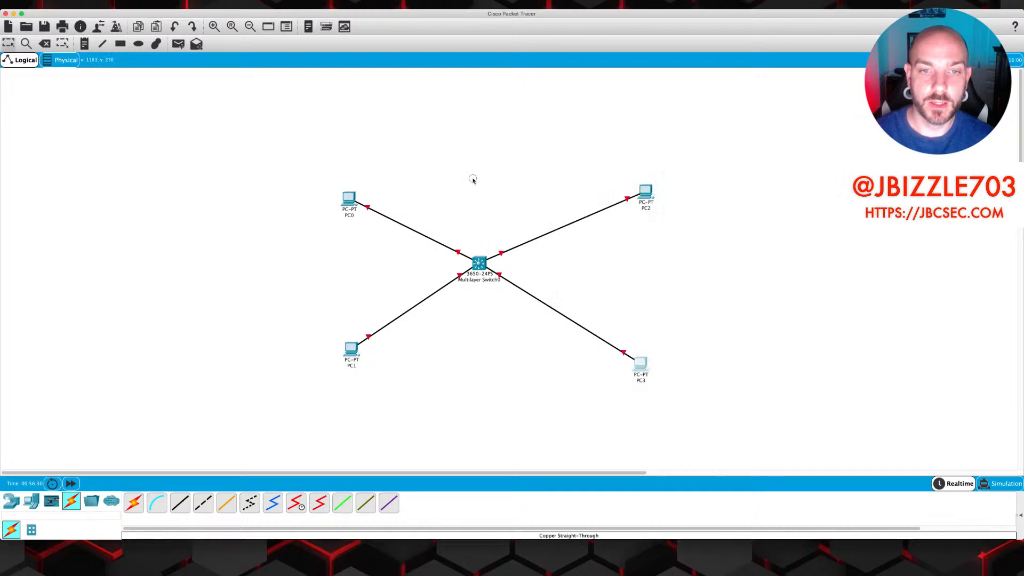
pyautogui.moveTo(640, 370); pyautogui.dragTo(645, 355)
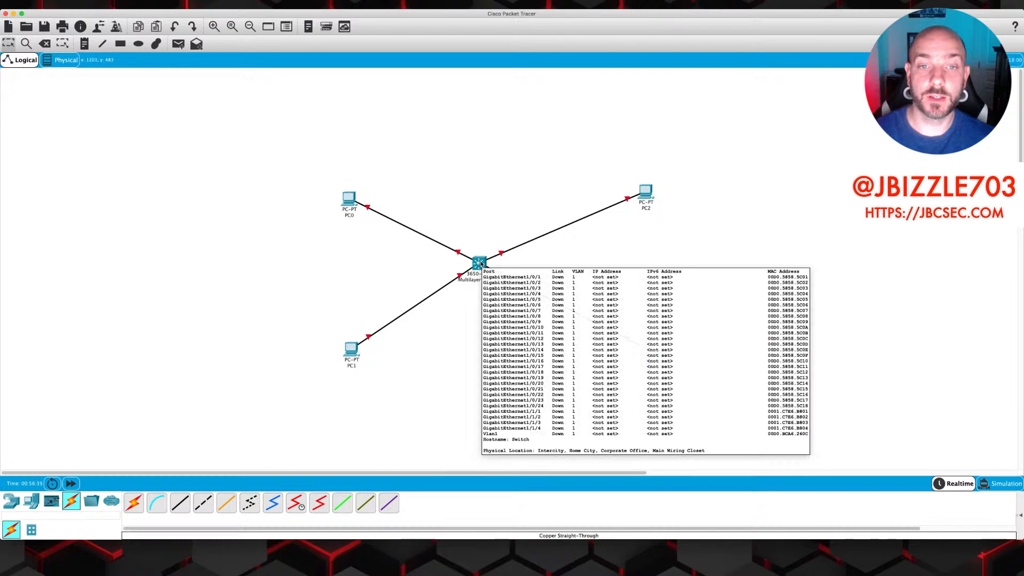
pyautogui.moveTo(482, 266)
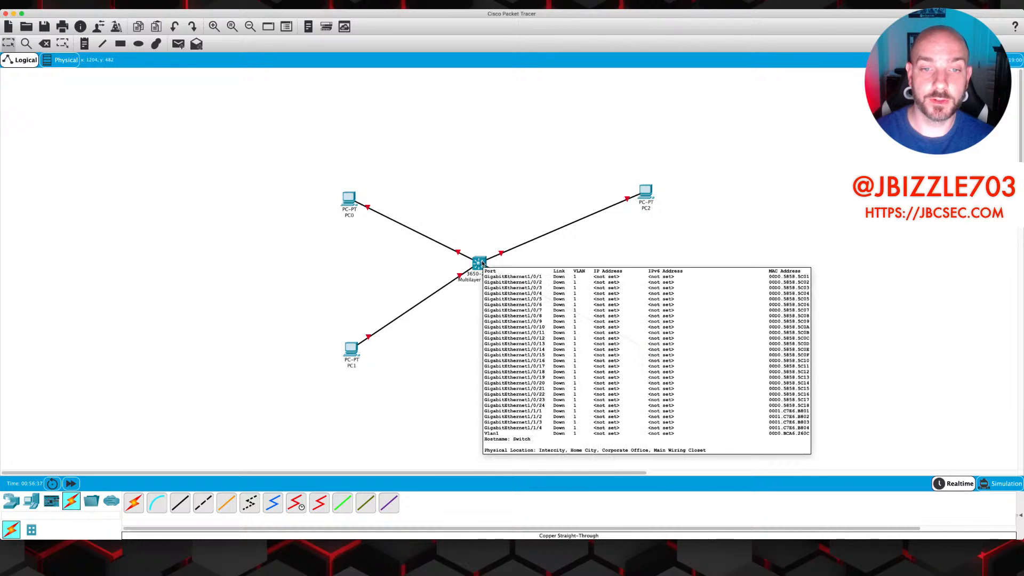
pyautogui.click(482, 264)
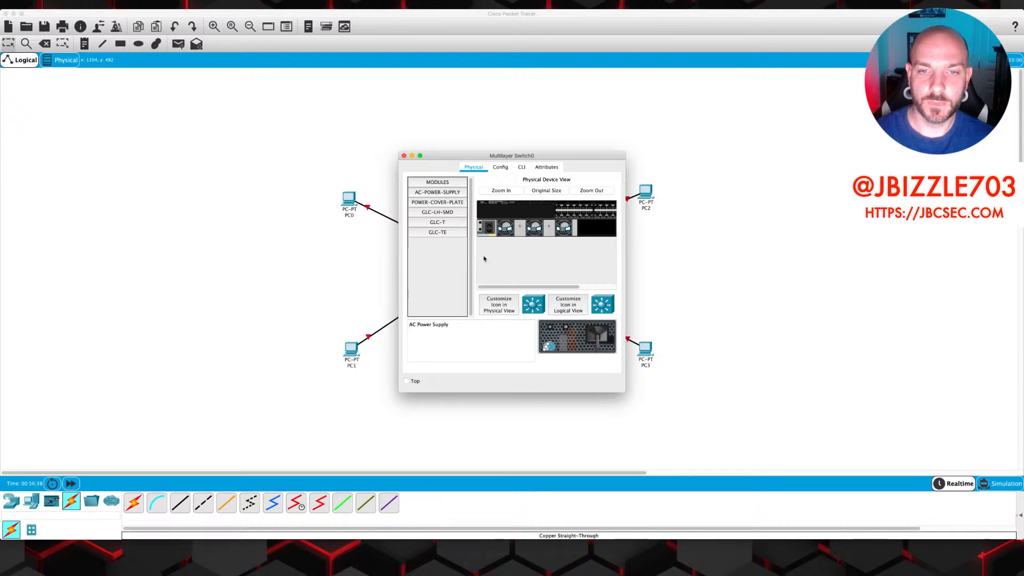
pyautogui.moveTo(621, 393); pyautogui.dragTo(819, 419)
pyautogui.moveTo(513, 156); pyautogui.dragTo(462, 153)
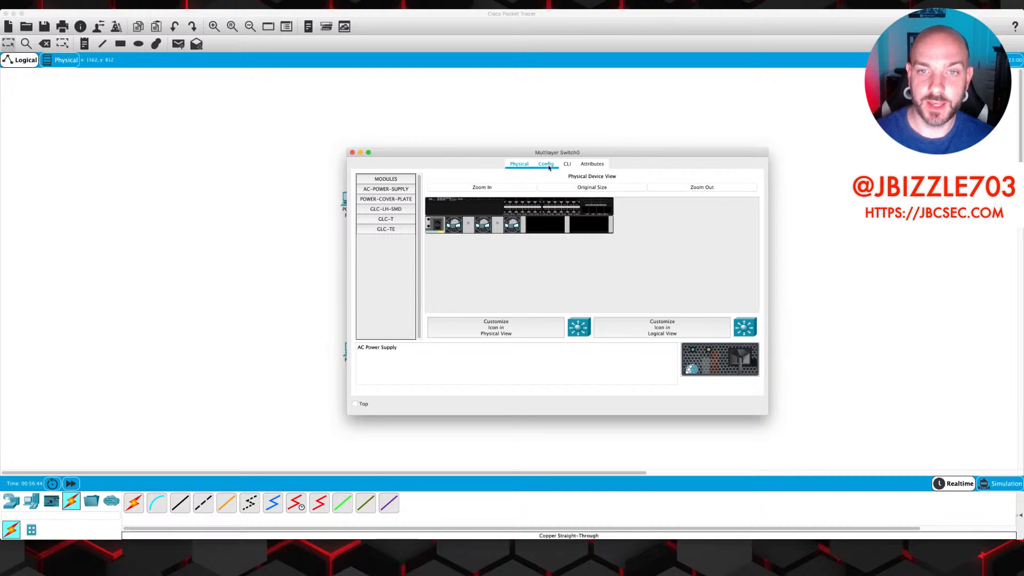
pyautogui.click(568, 166)
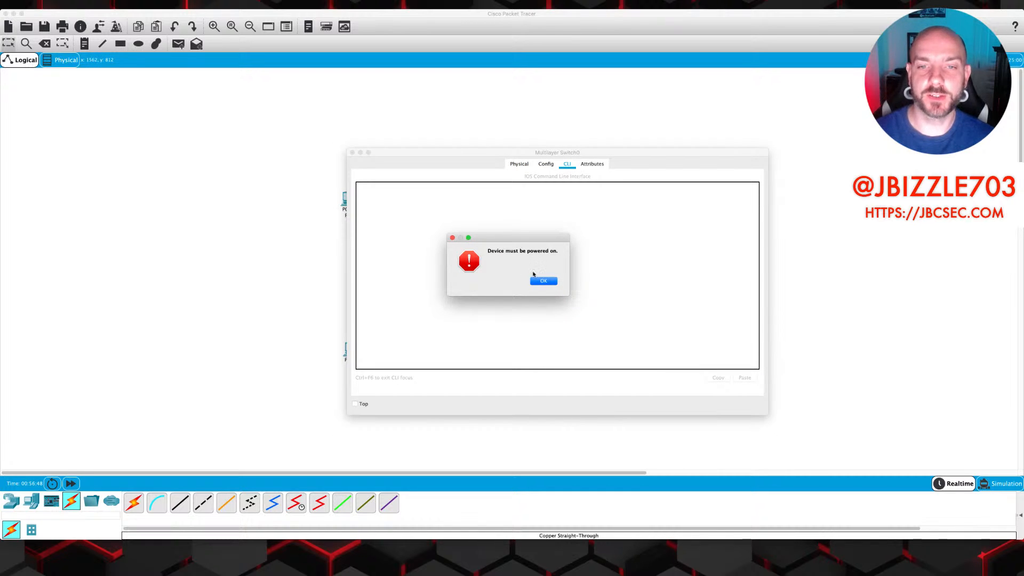
pyautogui.click(545, 282)
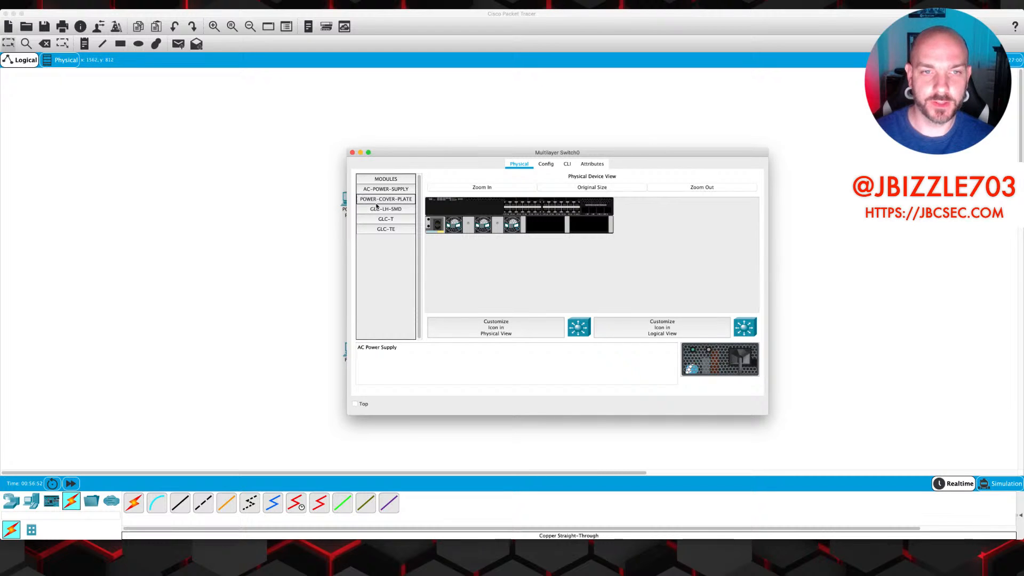
# Insert the AC power supply into Multilayer Switch0 and watch it boot in the CLI
pyautogui.moveTo(729, 368); pyautogui.dragTo(549, 227)
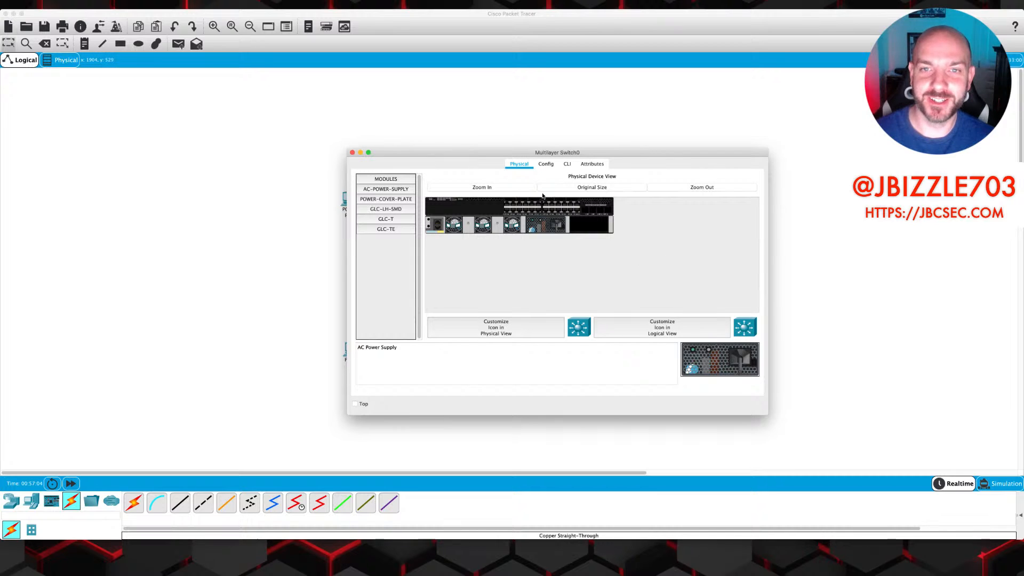
pyautogui.click(567, 165)
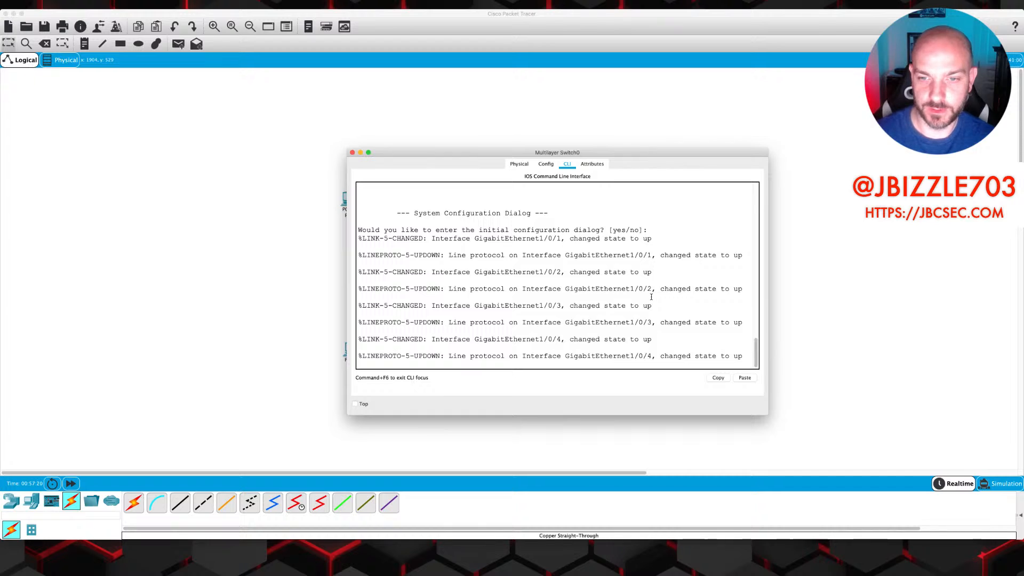
# Decline the initial configuration dialog and enter global configuration mode on the switch
pyautogui.press('Return')
pyautogui.press('Return')
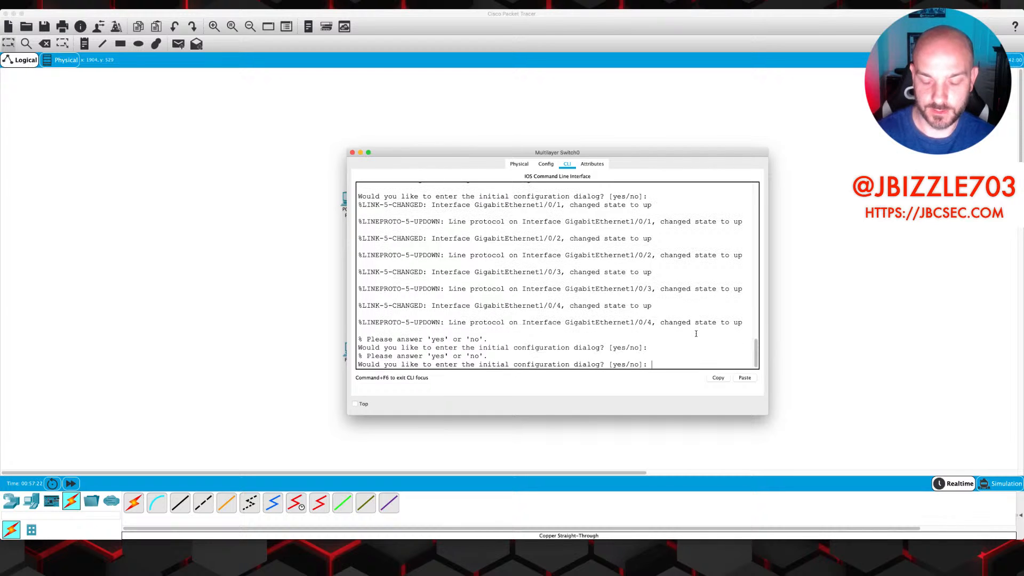
pyautogui.write('no')
pyautogui.press('Return')
pyautogui.press('Return')
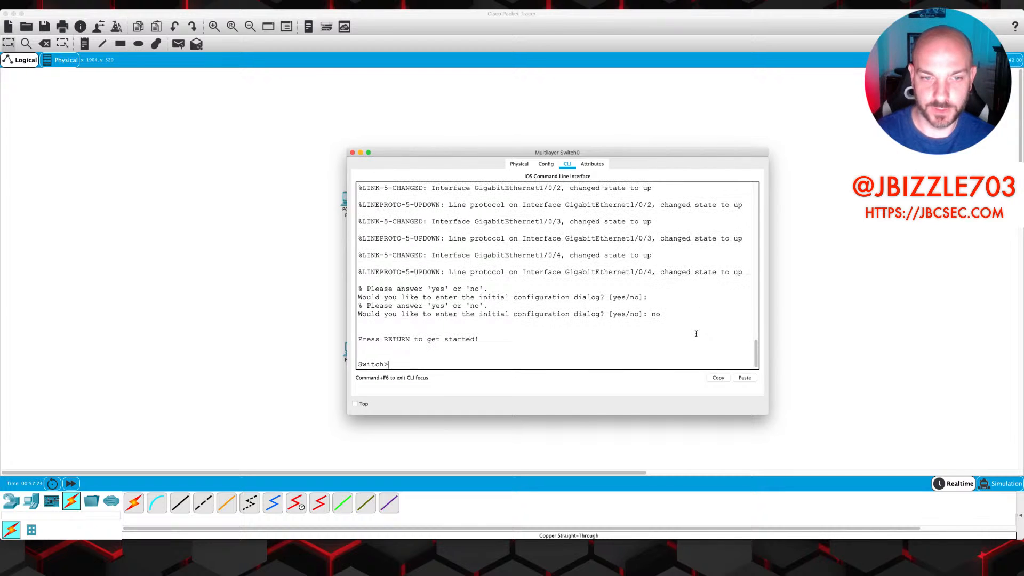
pyautogui.write('en')
pyautogui.press('Return')
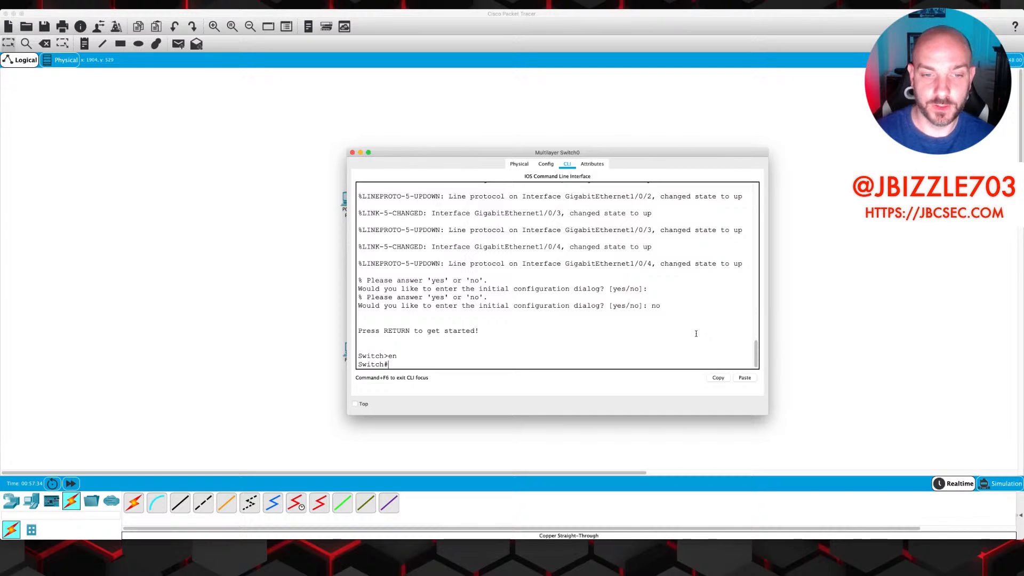
pyautogui.write('conf t')
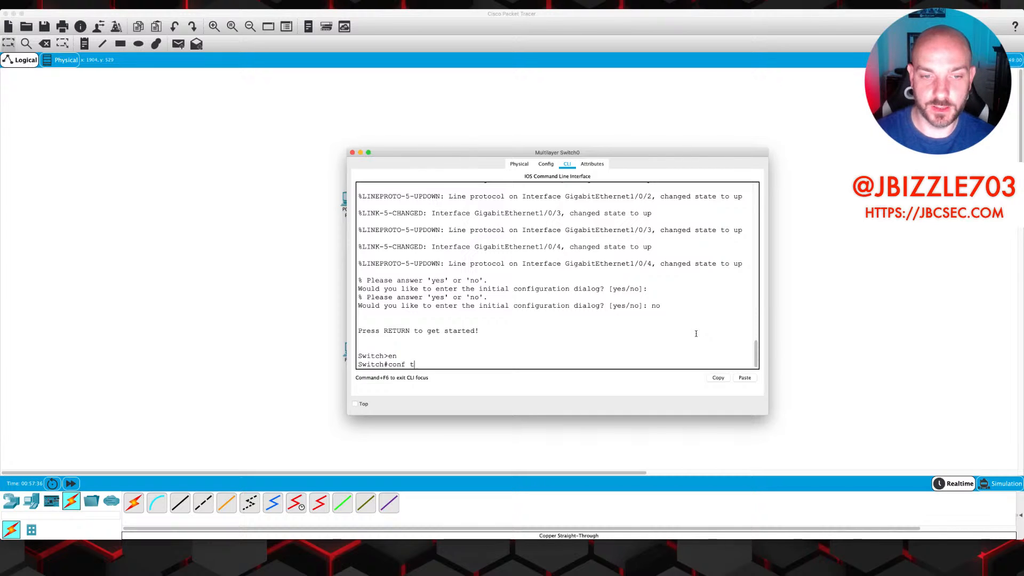
pyautogui.press('Return')
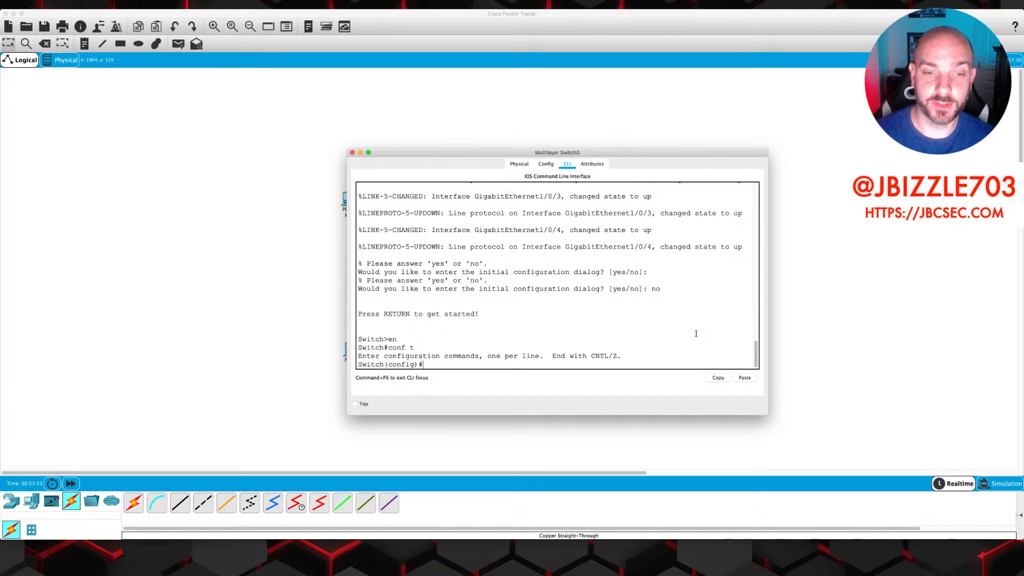
# Make ports Gi1/0/1-2 access ports in VLAN 10
pyautogui.write('i')
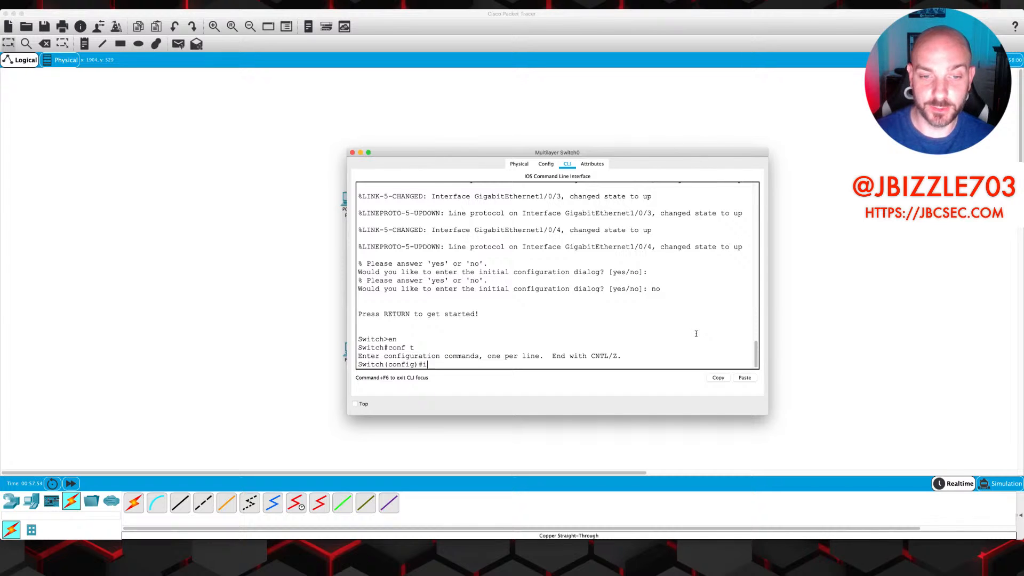
pyautogui.write('nt range ')
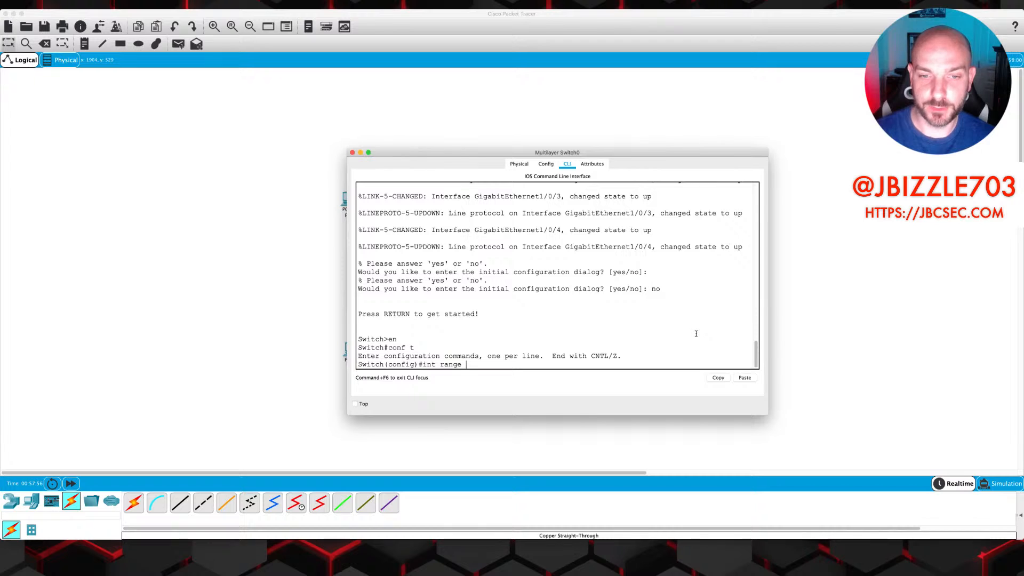
pyautogui.write('gi1/')
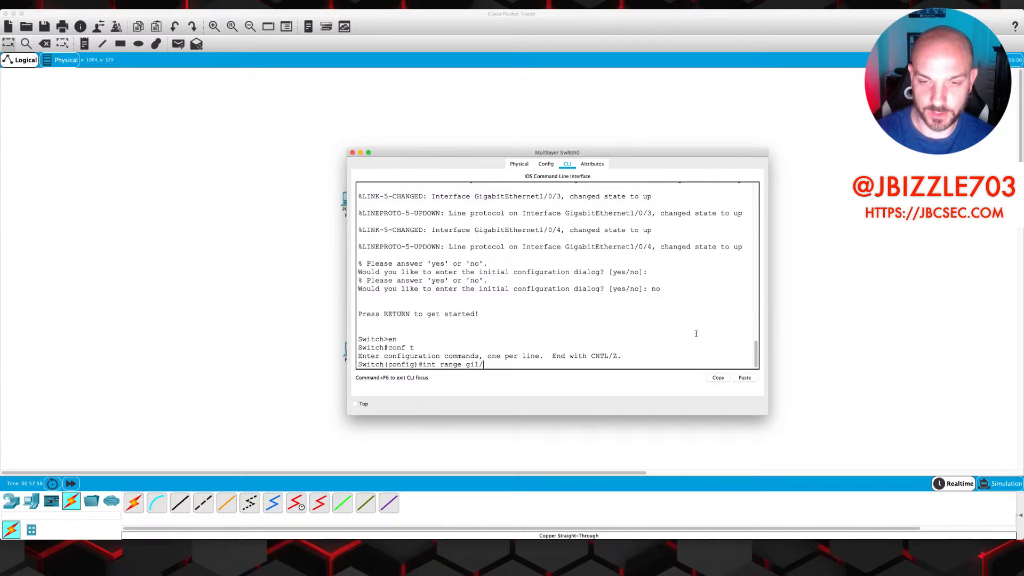
pyautogui.write('0/1-2')
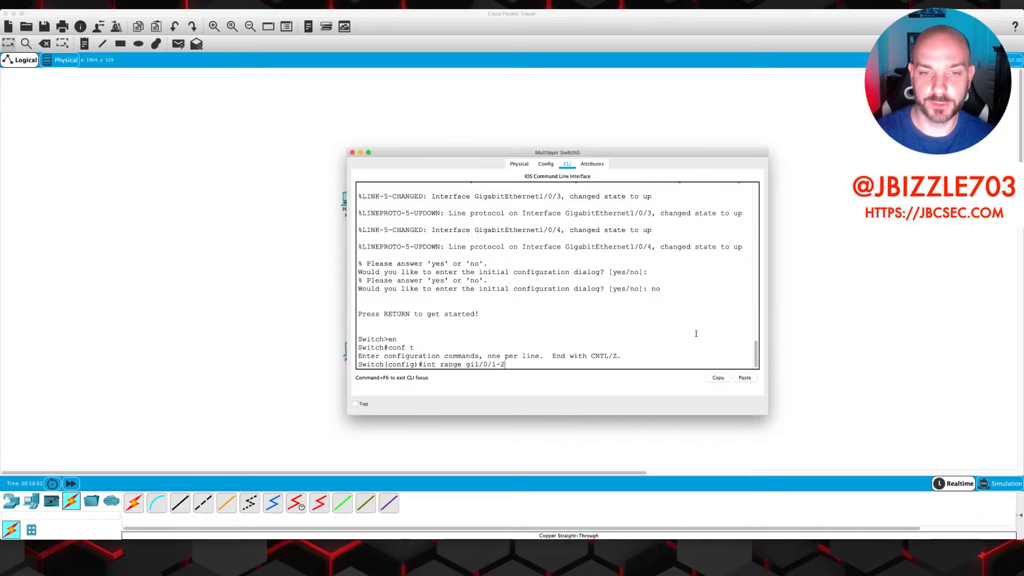
pyautogui.press('Return')
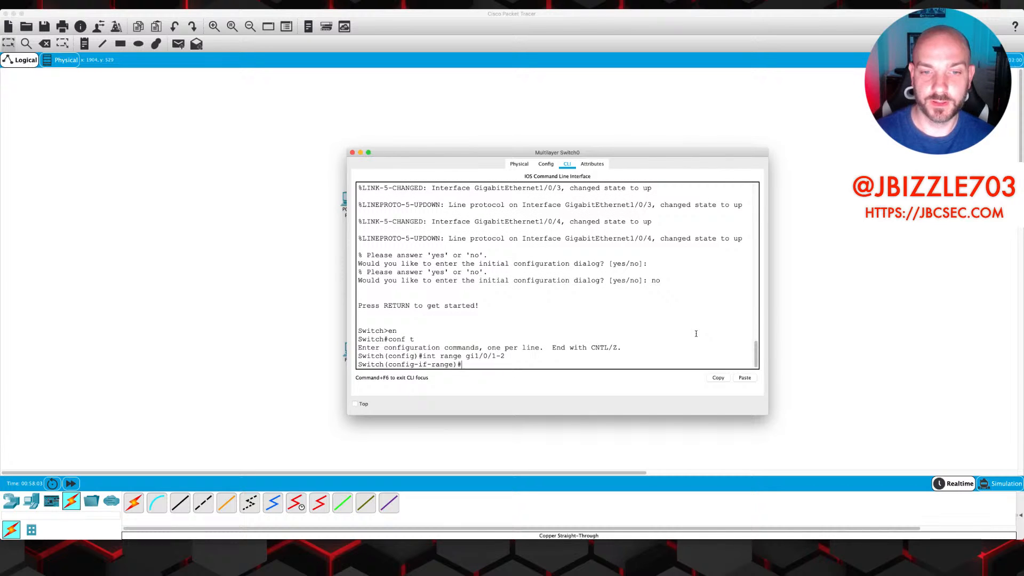
pyautogui.write('swit')
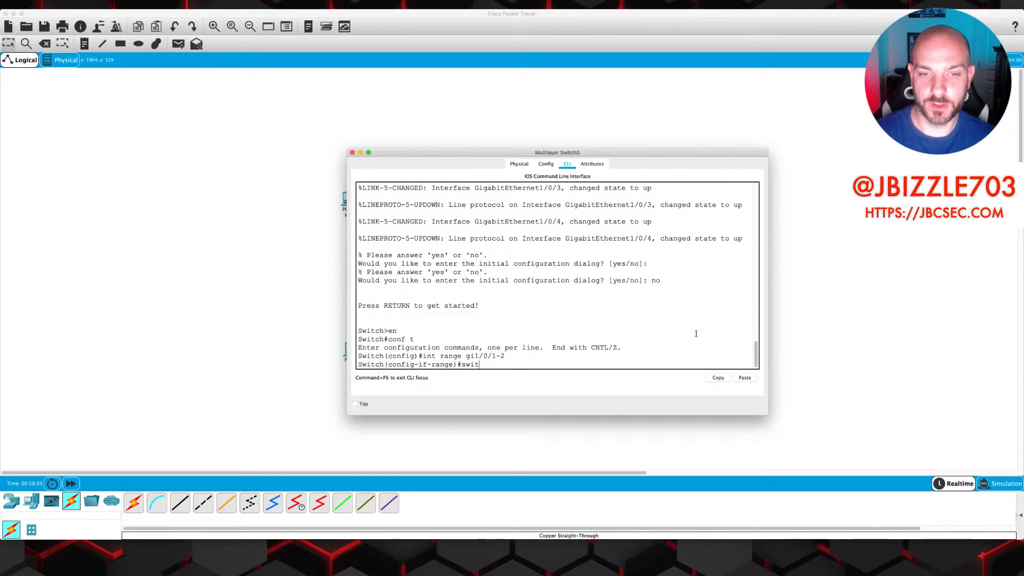
pyautogui.press('Tab')
pyautogui.write('mode access')
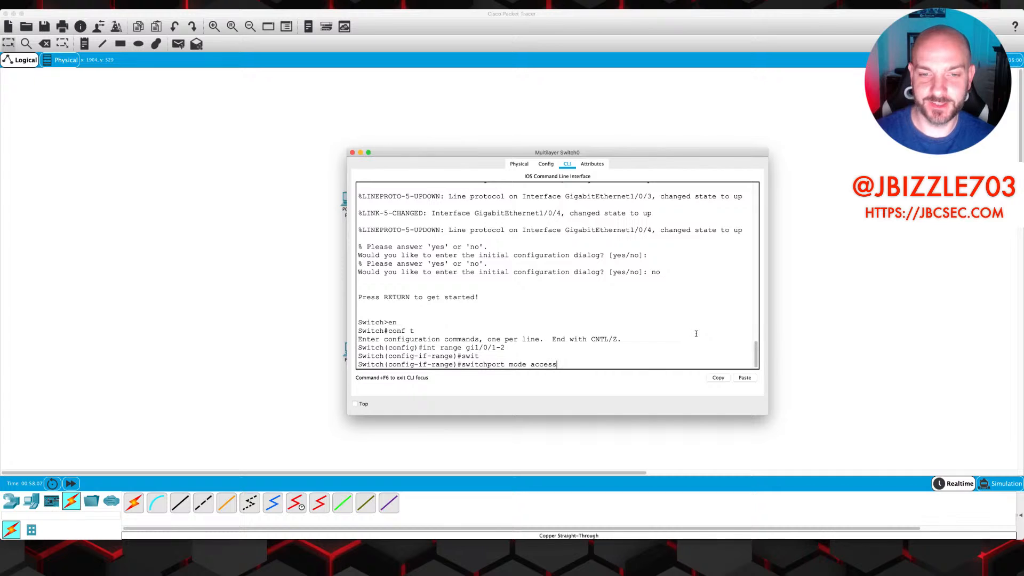
pyautogui.press('Return')
pyautogui.write('sw')
pyautogui.press('Tab')
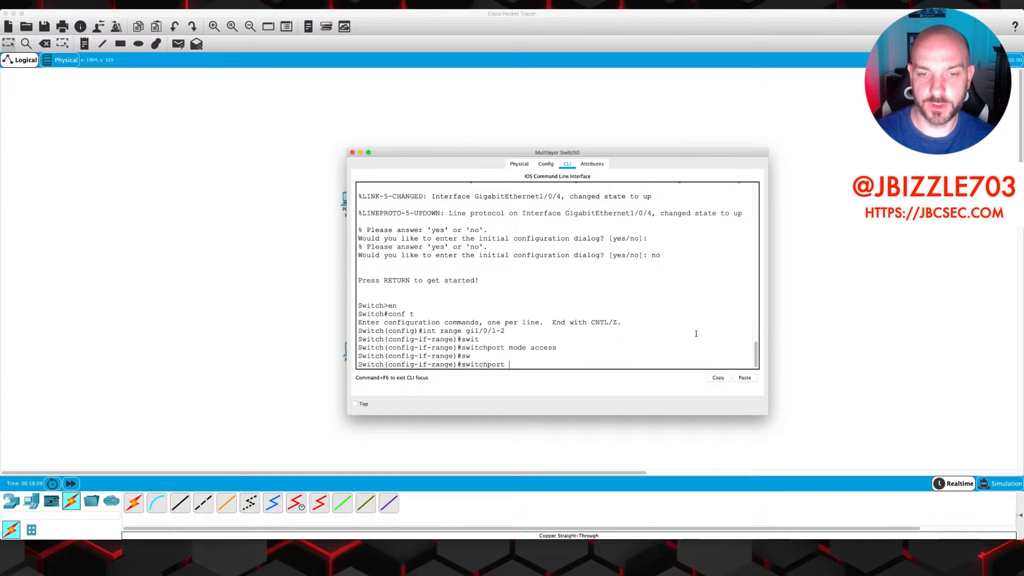
pyautogui.write('acc')
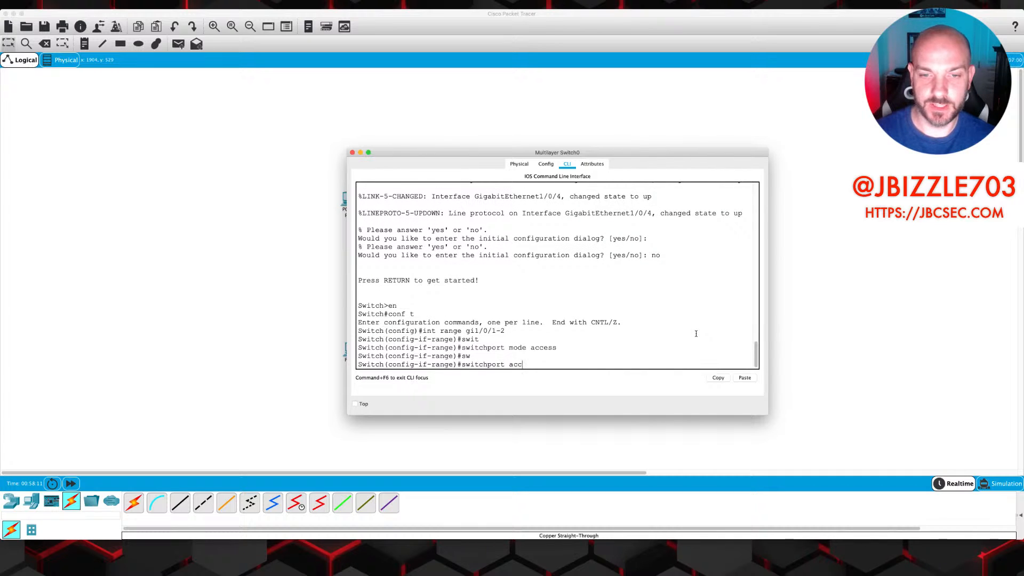
pyautogui.write('ess vlan 10')
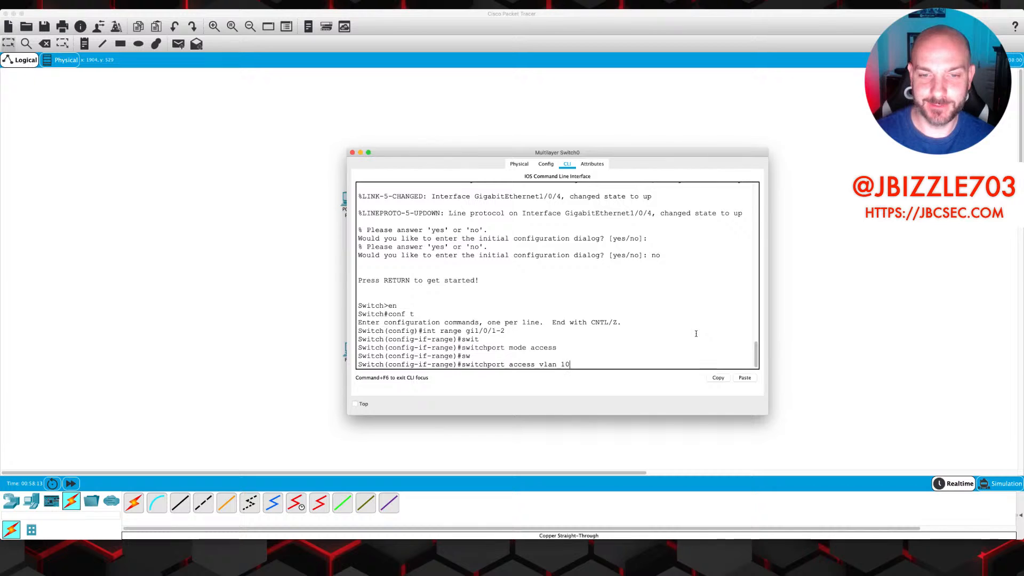
pyautogui.press('Return')
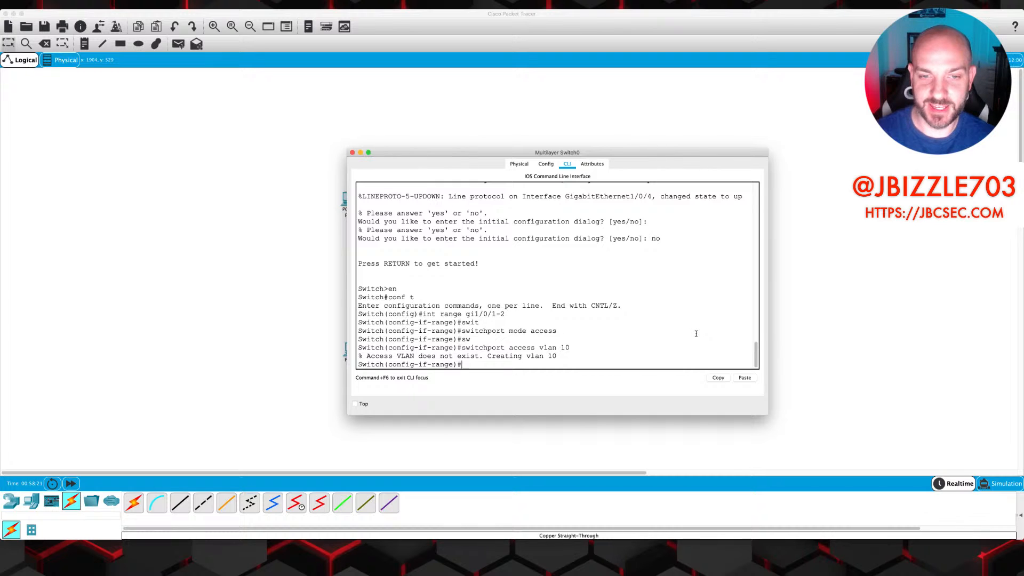
# Make ports Gi1/0/3-4 access ports in VLAN 20 by reusing the earlier commands
pyautogui.press('Up')
pyautogui.press('Up')
pyautogui.press('Up')
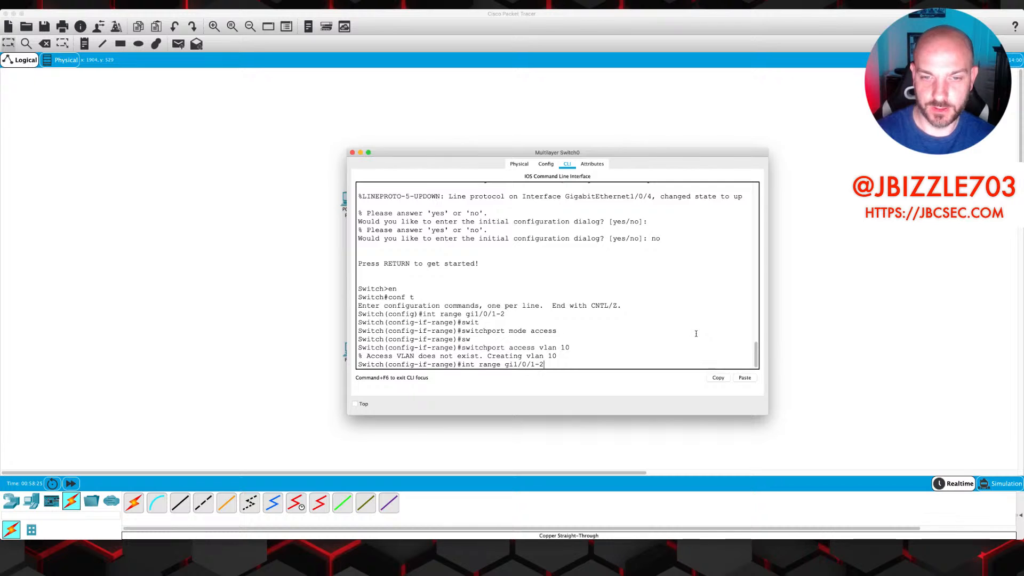
pyautogui.press('BackSpace')
pyautogui.press('BackSpace')
pyautogui.press('BackSpace')
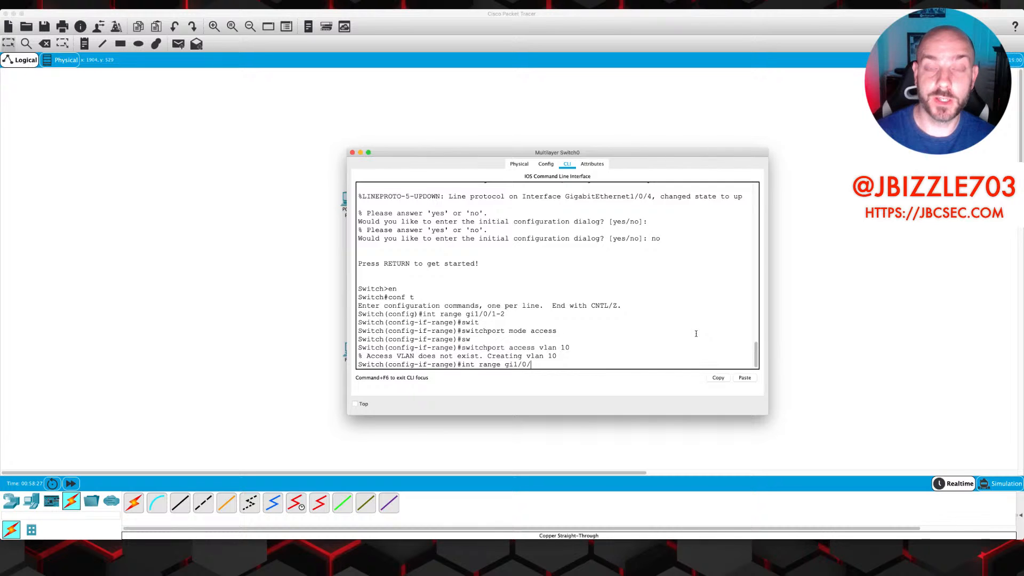
pyautogui.write('3-4')
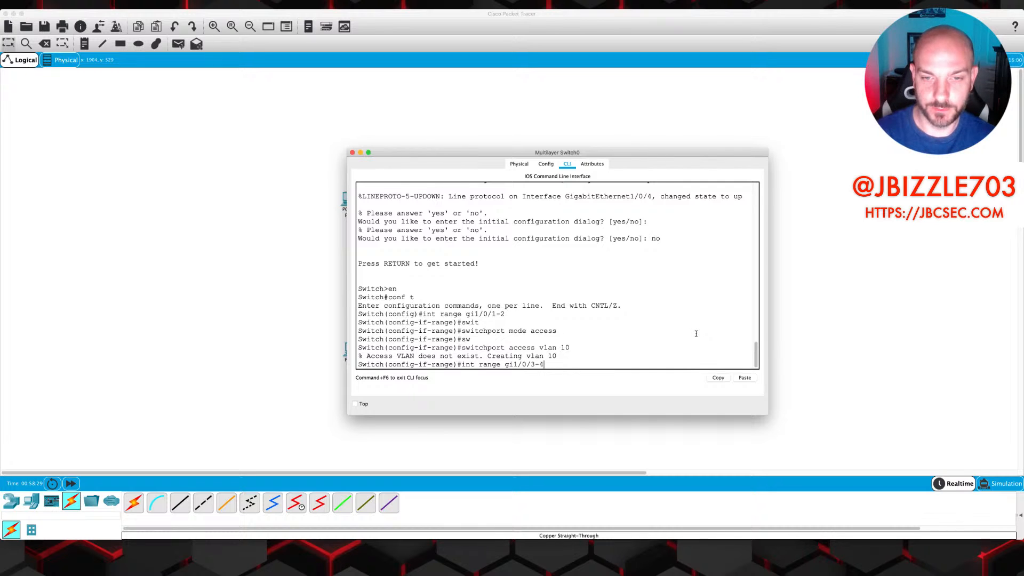
pyautogui.press('Return')
pyautogui.press('Up')
pyautogui.press('Up')
pyautogui.press('Up')
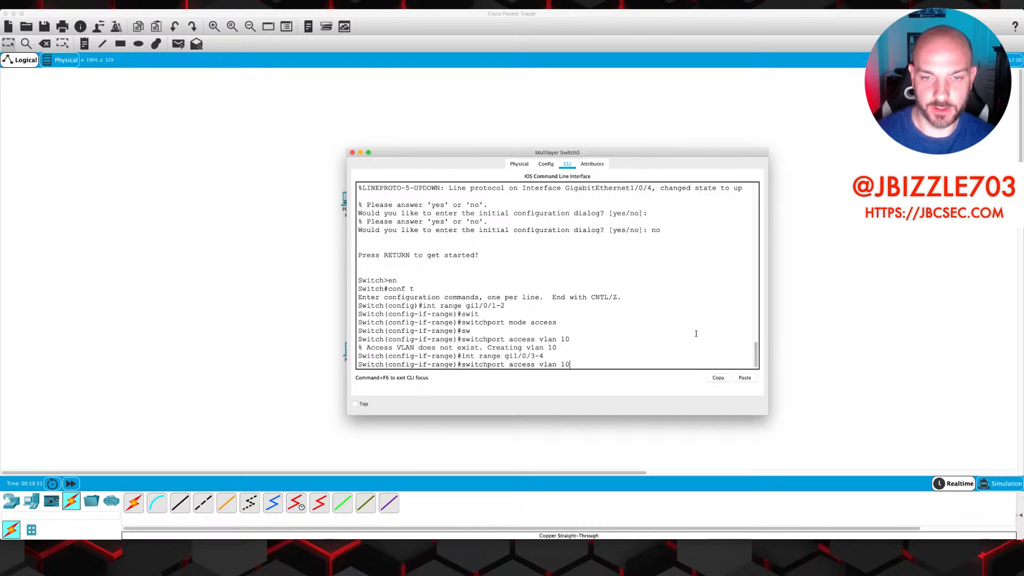
pyautogui.press('Return')
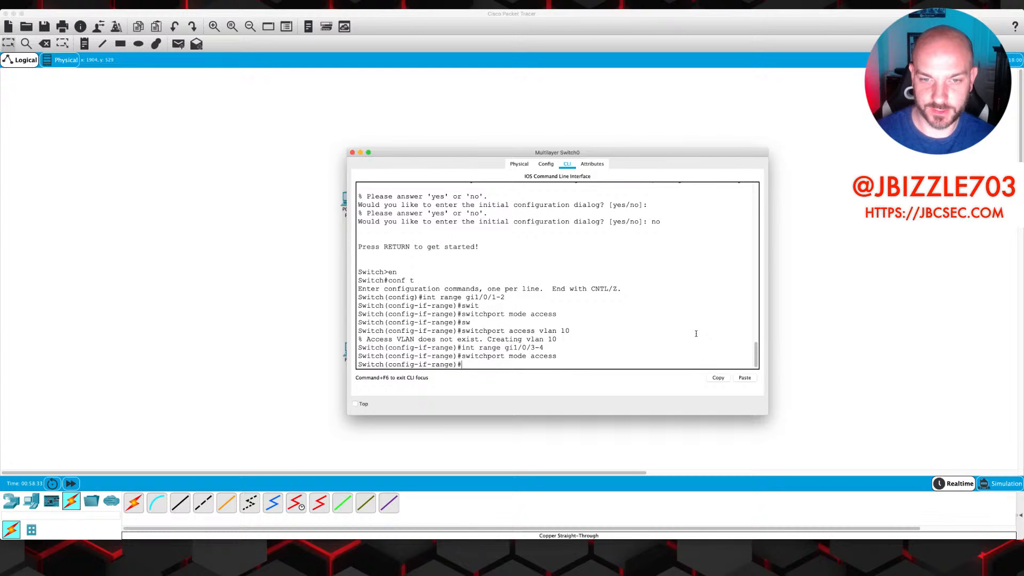
pyautogui.press('Up')
pyautogui.press('Up')
pyautogui.press('Up')
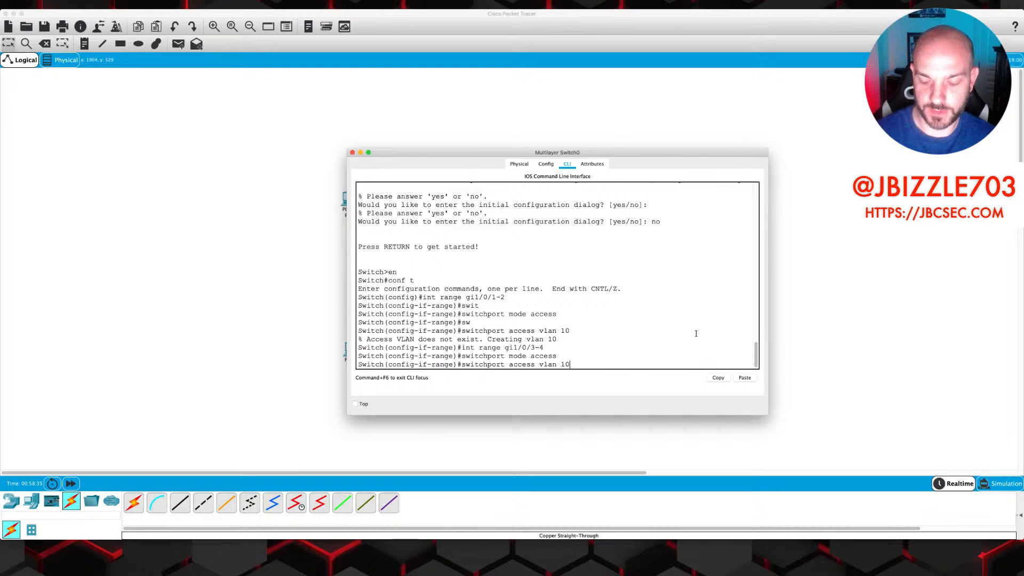
pyautogui.press('BackSpace')
pyautogui.press('BackSpace')
pyautogui.write('20')
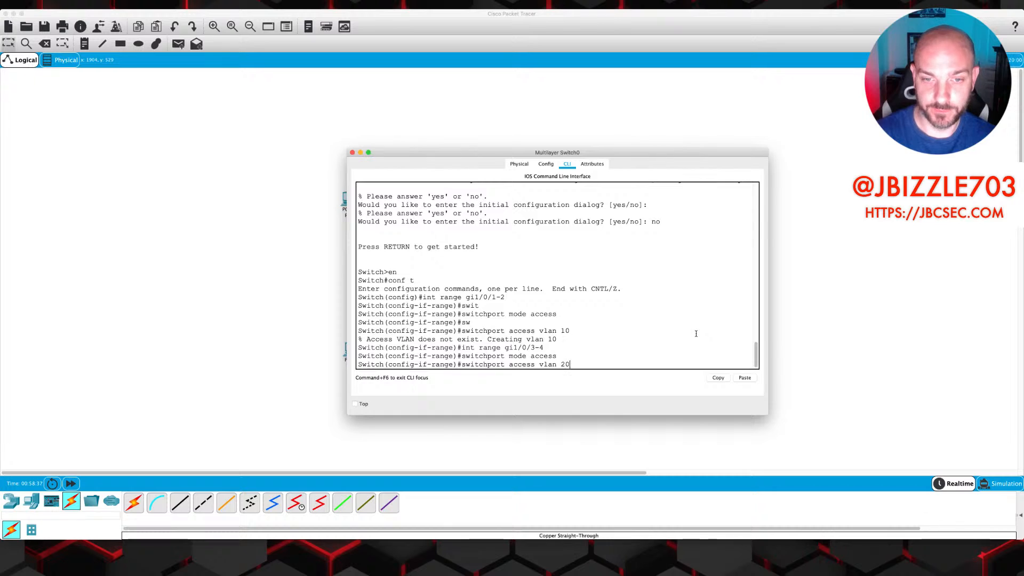
pyautogui.press('Return')
# Leave the interface range and name VLAN 10 'Engineering'
pyautogui.write('exit')
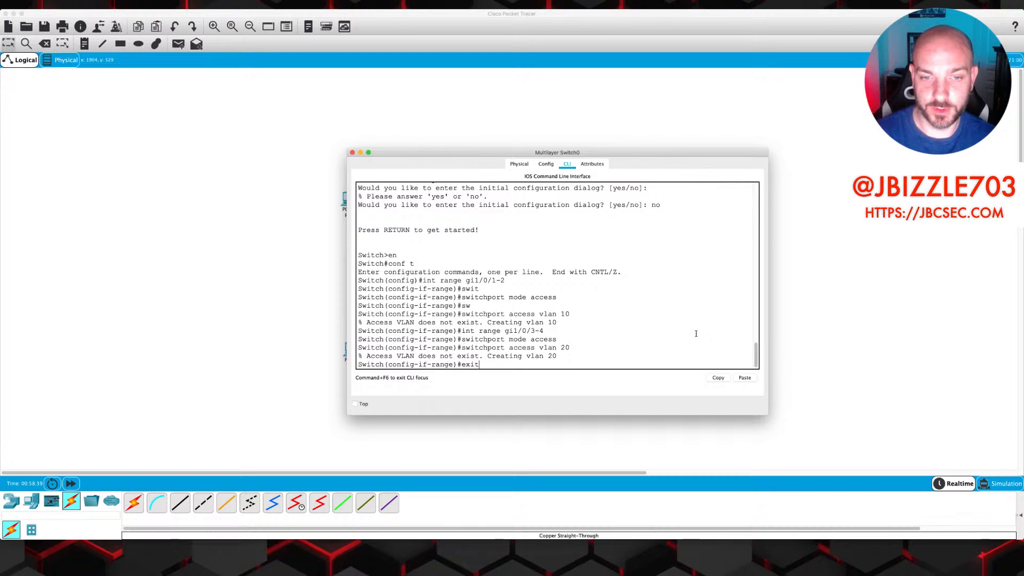
pyautogui.press('Return')
pyautogui.write('vlan')
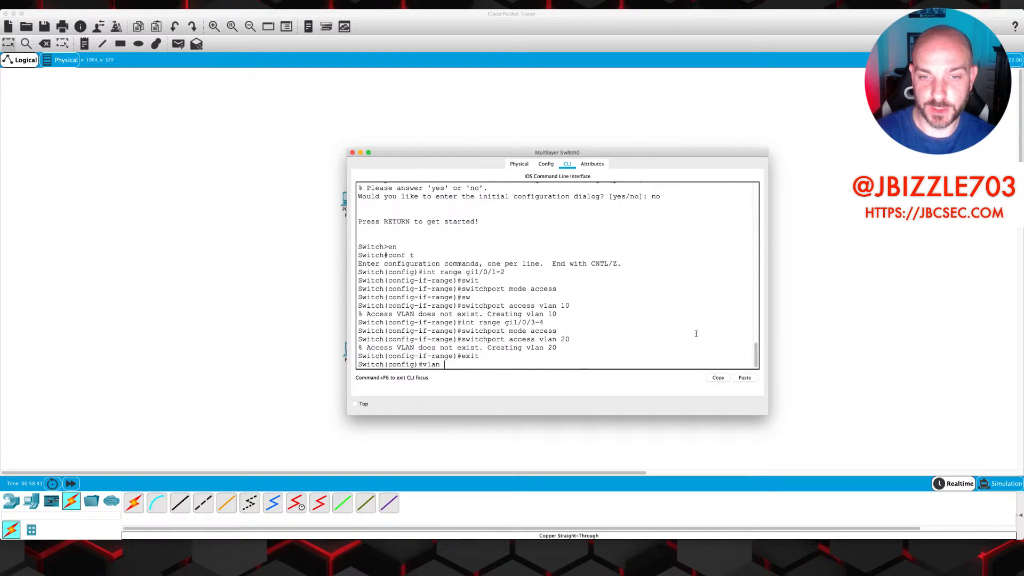
pyautogui.write(' 10')
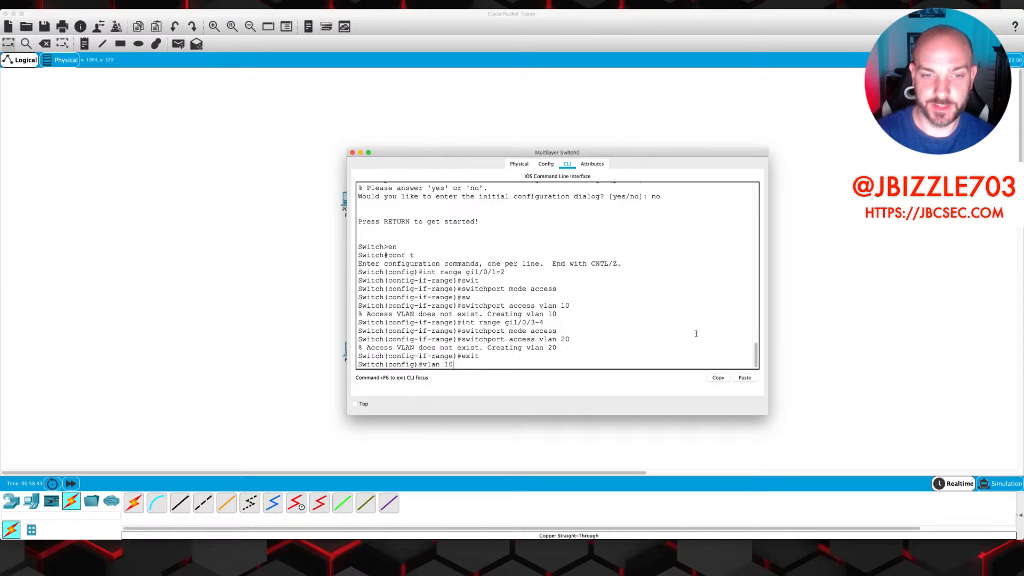
pyautogui.press('Return')
pyautogui.write('nam')
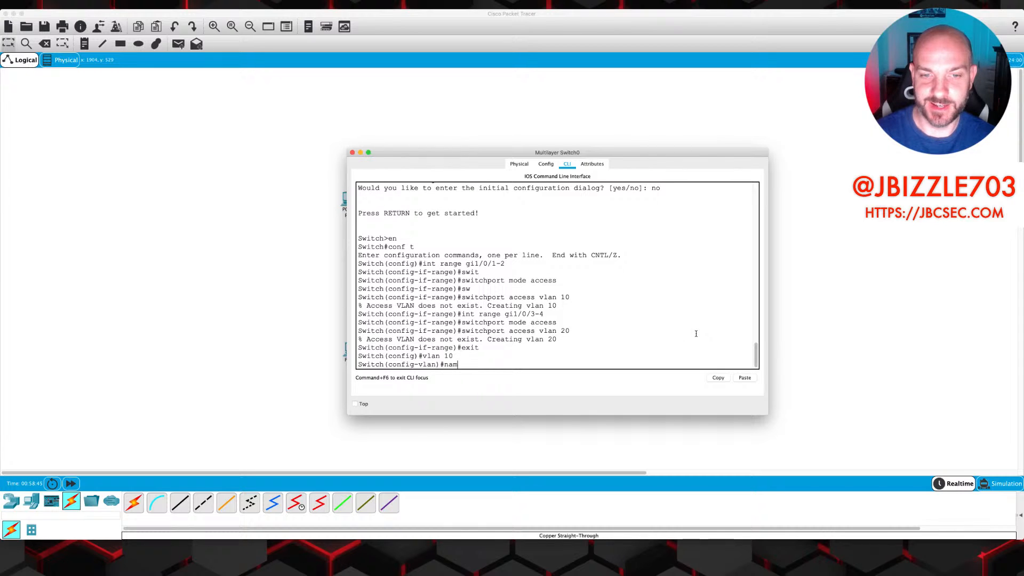
pyautogui.write('e Engineering')
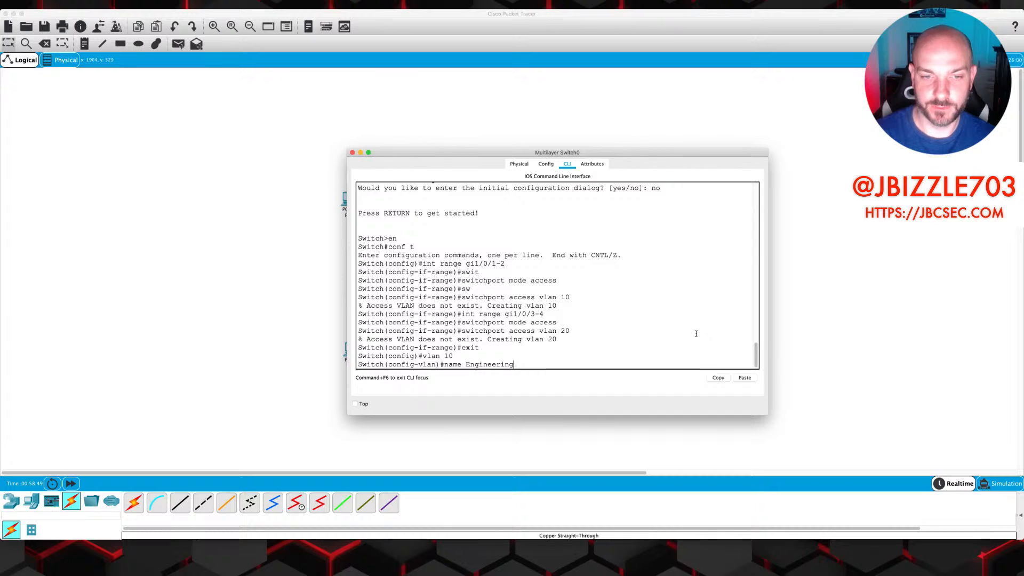
pyautogui.press('Return')
# Name VLAN 20 'Accounting' and return to the Switch# prompt
pyautogui.write('vlan)#vlan 20')
pyautogui.press('Return')
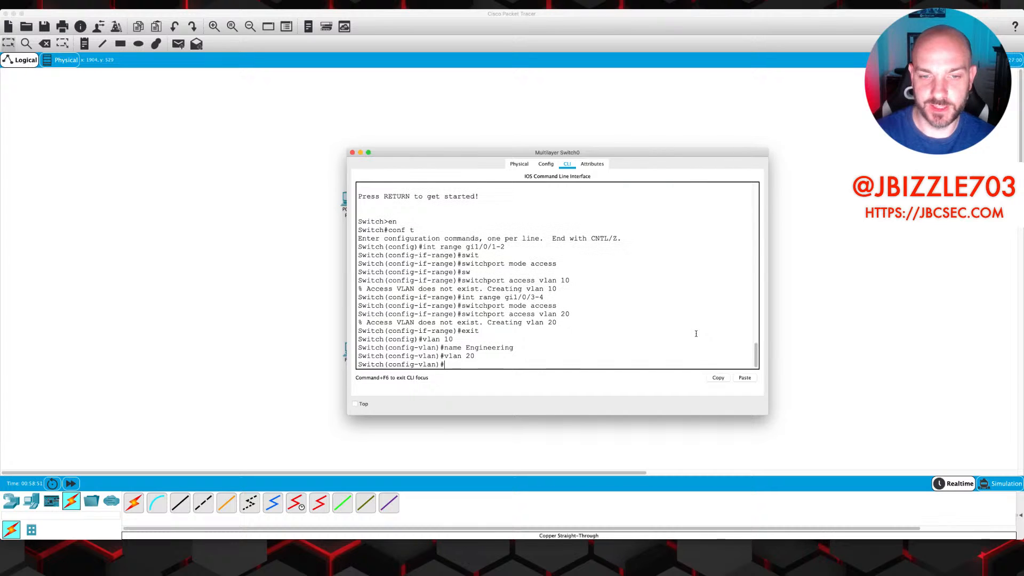
pyautogui.write('name Accouting')
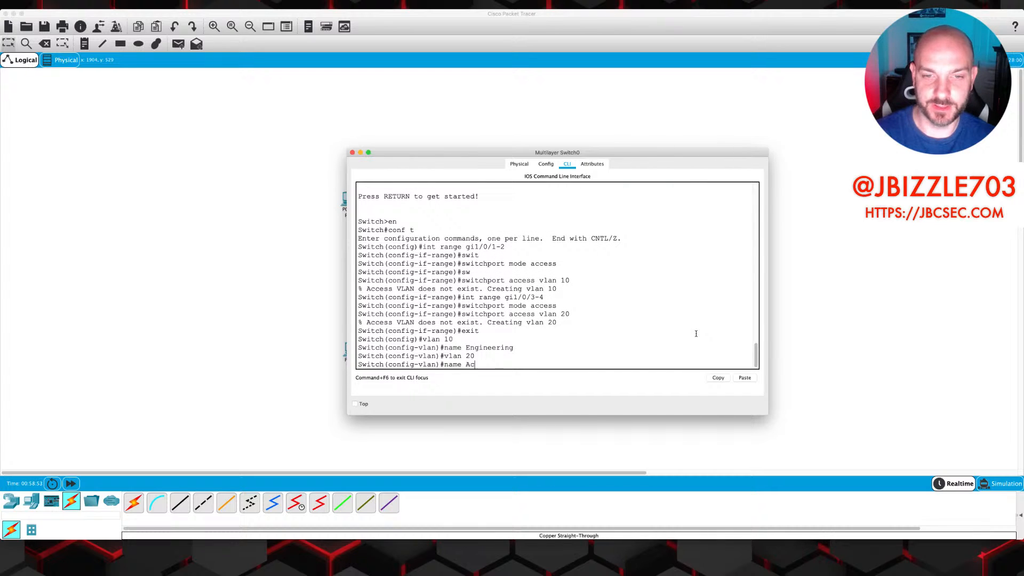
pyautogui.press('BackSpace')
pyautogui.press('BackSpace')
pyautogui.press('BackSpace')
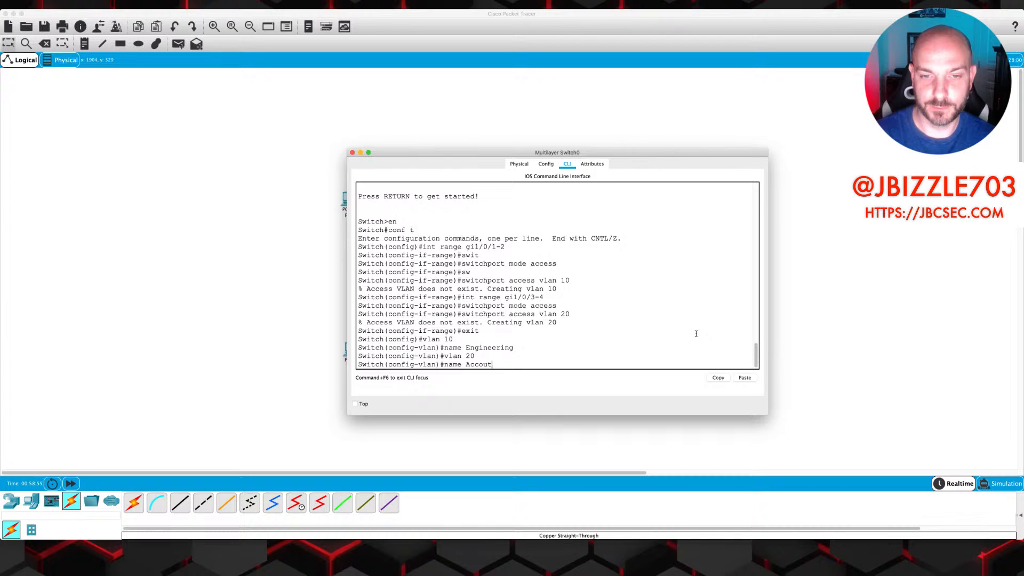
pyautogui.write('ng')
pyautogui.press('Return')
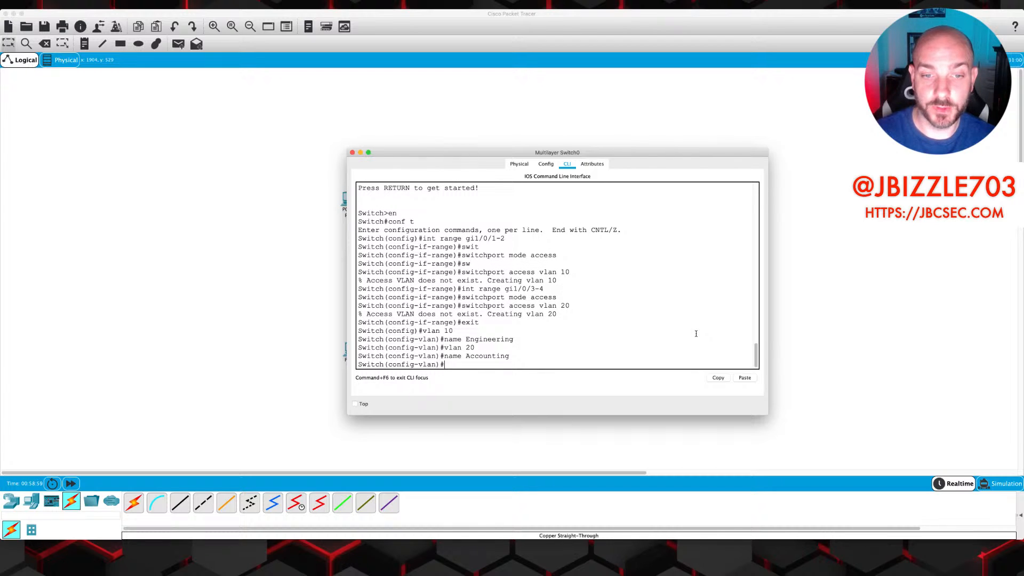
pyautogui.write('exit')
pyautogui.press('Return')
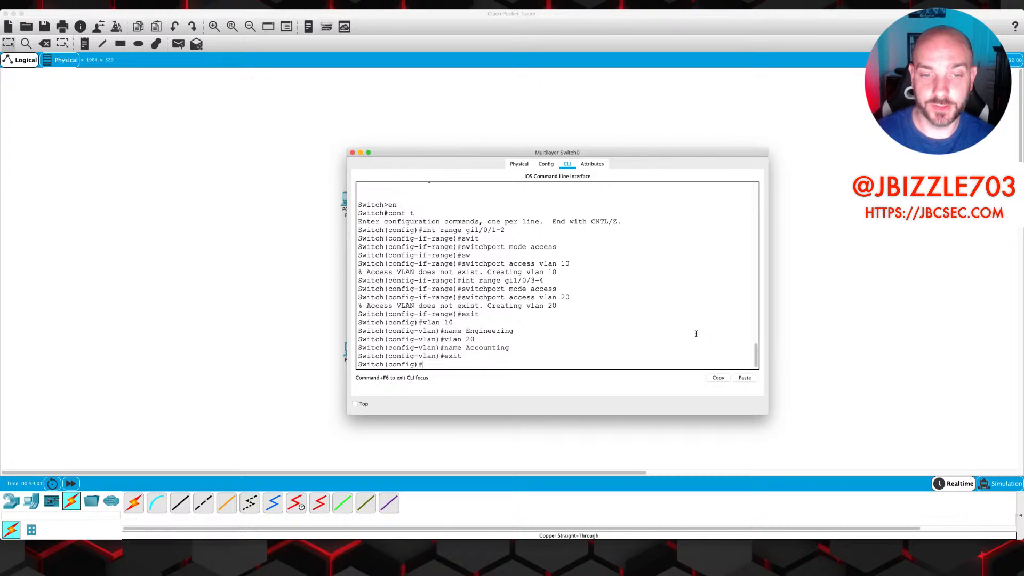
pyautogui.write('exit')
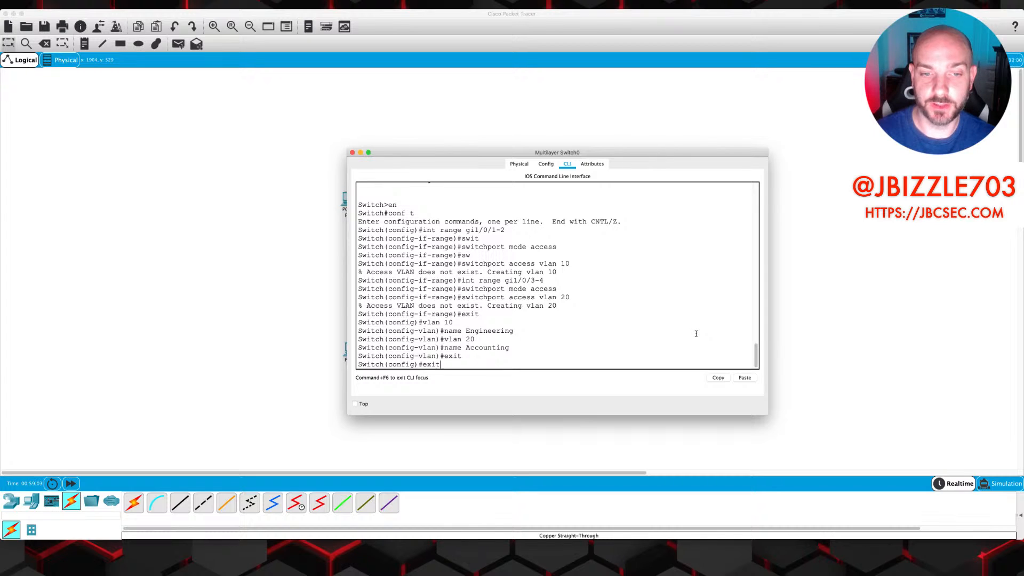
pyautogui.press('Return')
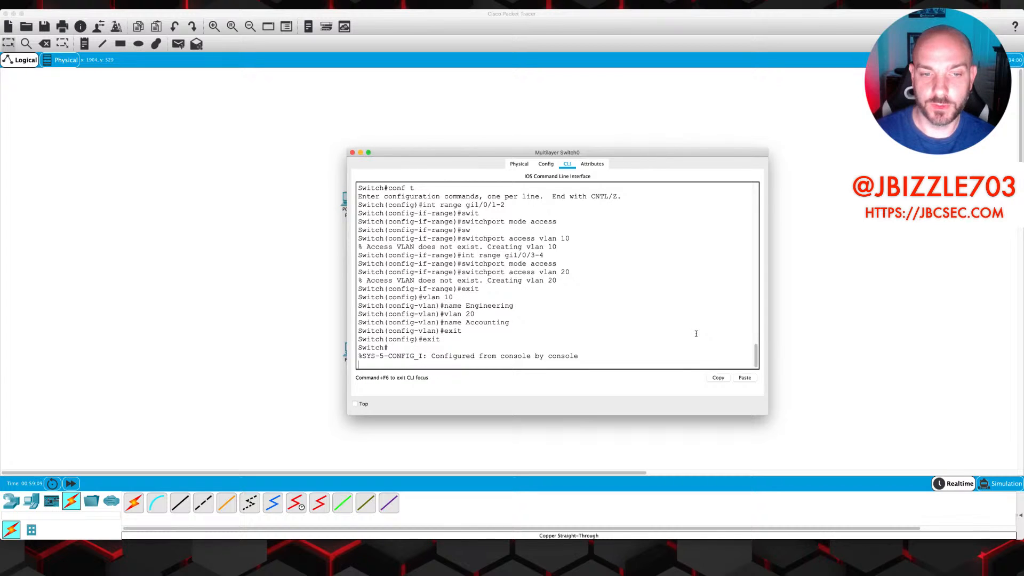
# Run show int status and highlight Gi1/0/1–2 in VLAN 10 and Gi1/0/3–4 in VLAN 20
pyautogui.write('show ')
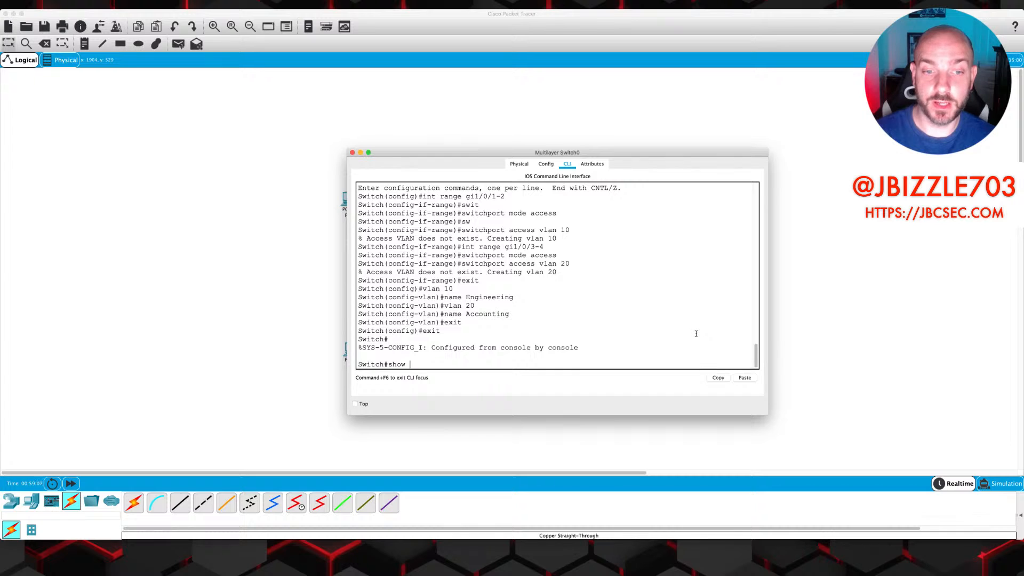
pyautogui.write('int status')
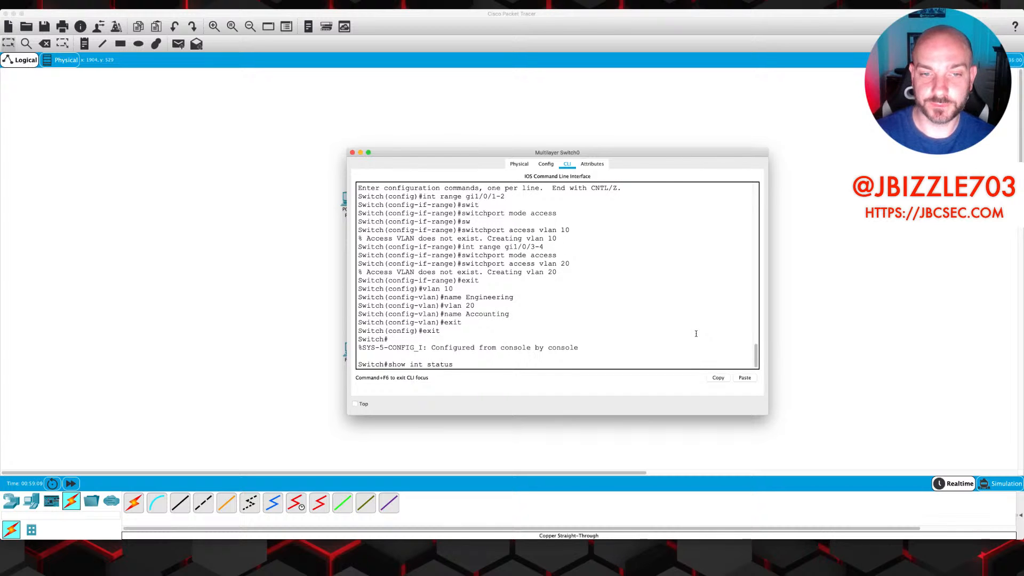
pyautogui.press('Return')
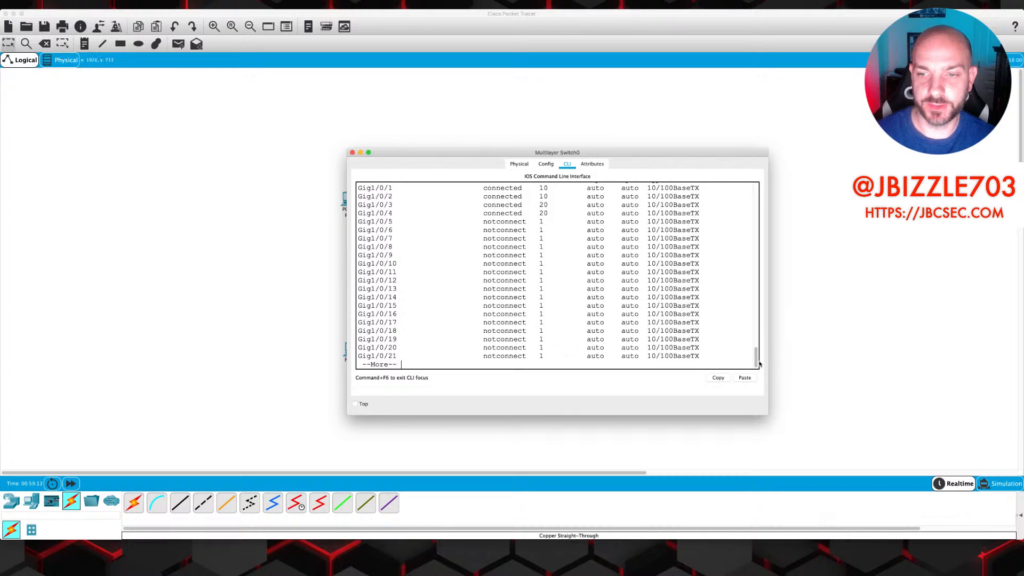
pyautogui.scroll(3, 758, 356)
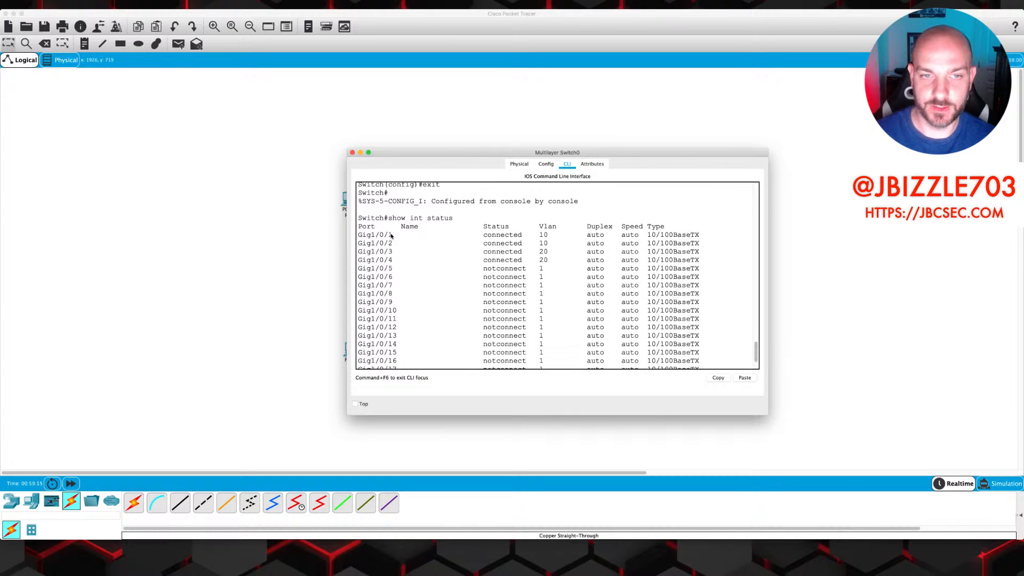
pyautogui.moveTo(359, 235); pyautogui.dragTo(722, 260)
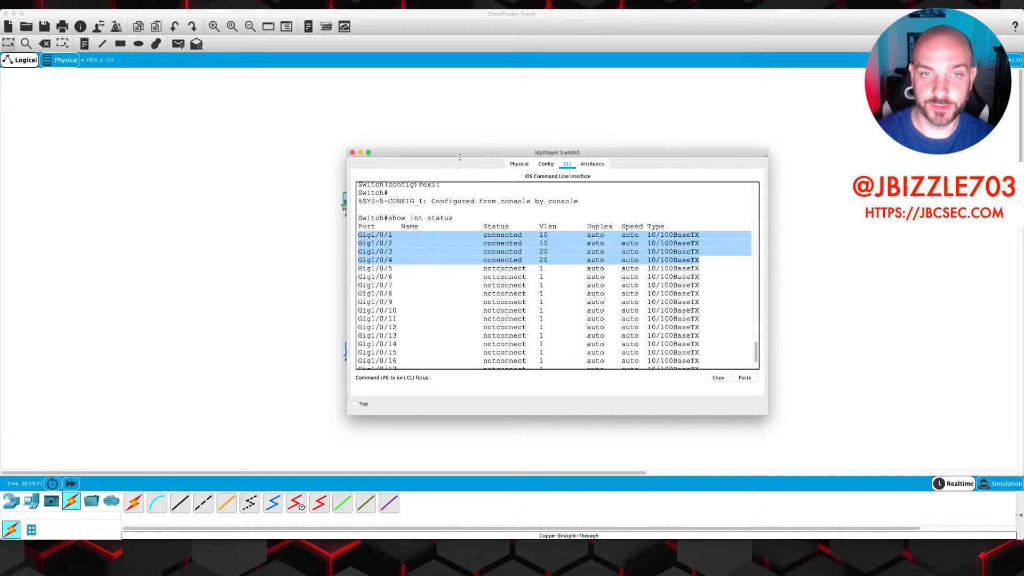
pyautogui.moveTo(460, 157); pyautogui.dragTo(716, 239)
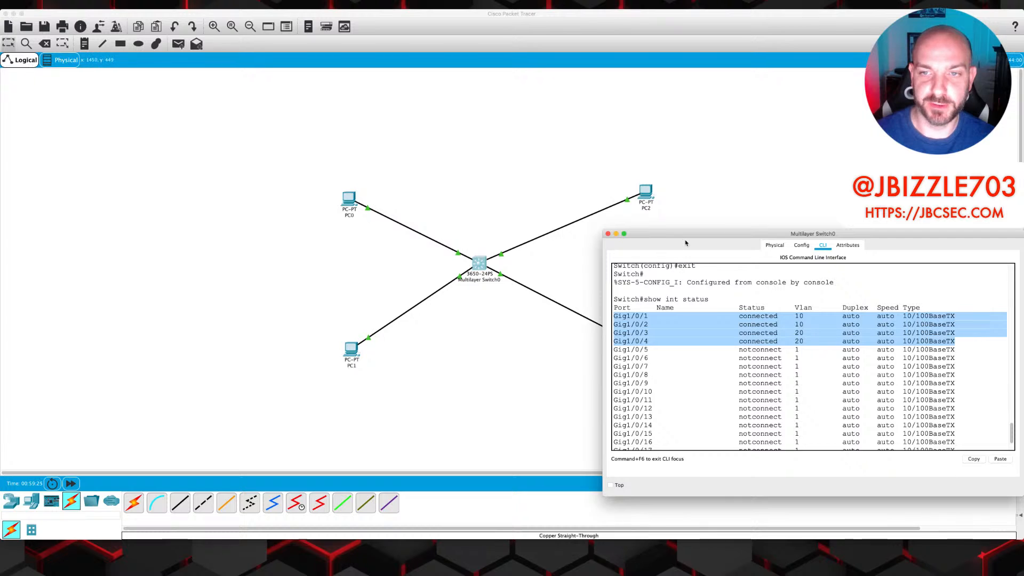
pyautogui.moveTo(684, 236); pyautogui.dragTo(419, 150)
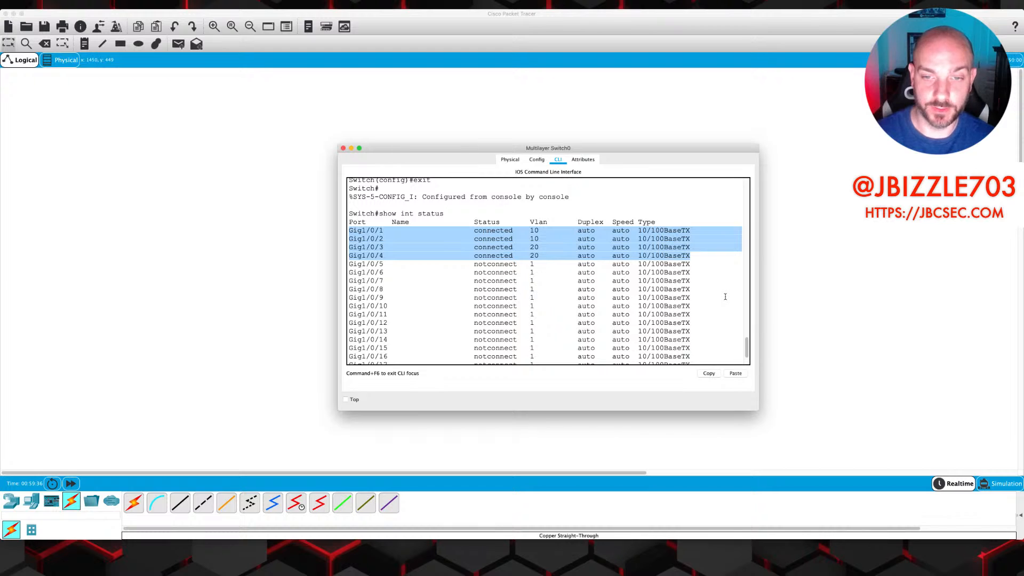
# End the paged listing and run show vlan brief to see Engineering and Accounting ports
pyautogui.scroll(-3, 714, 305)
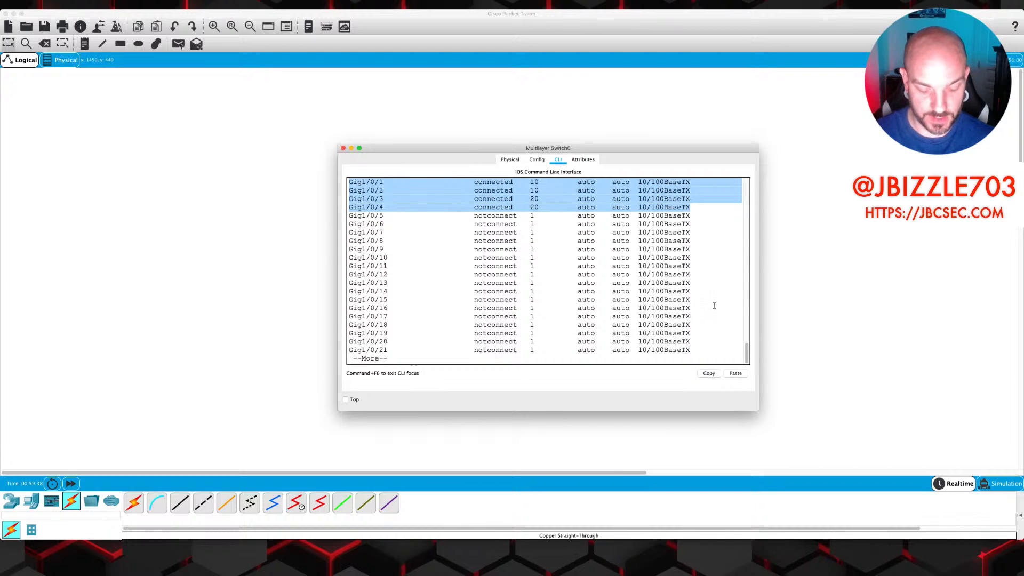
pyautogui.press('q')
pyautogui.press('Return')
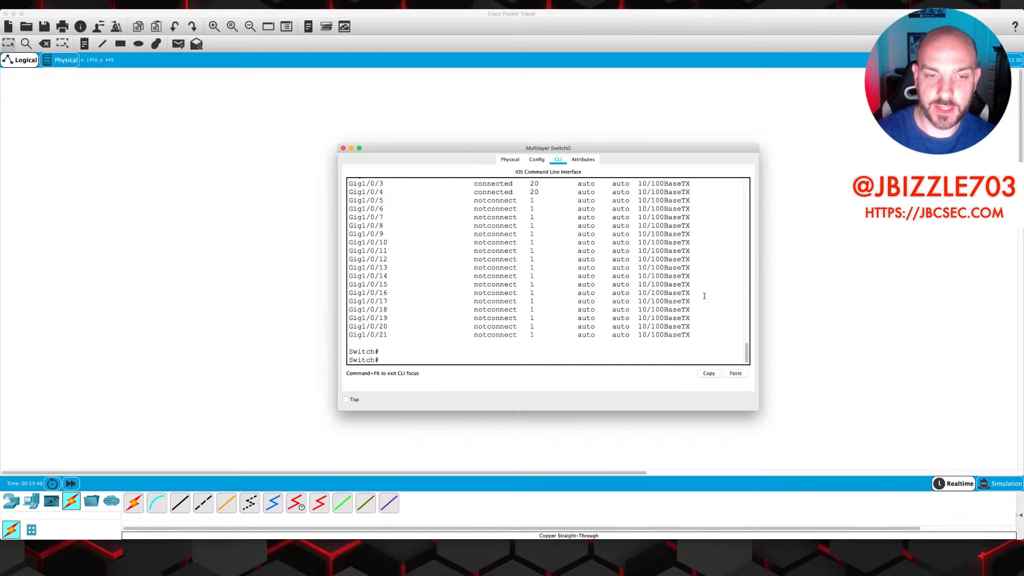
pyautogui.write('show')
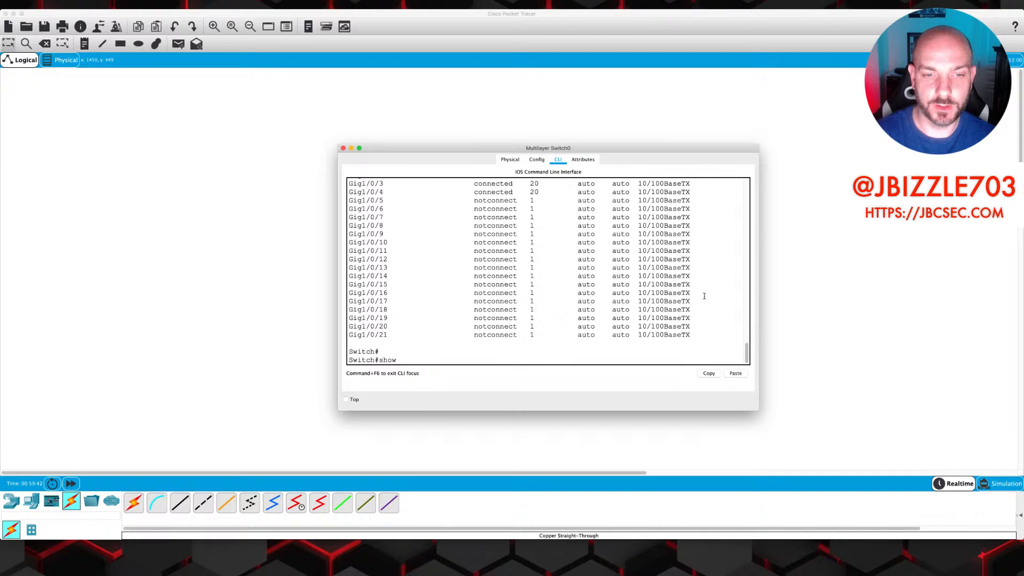
pyautogui.write(' vlan bri')
pyautogui.press('Tab')
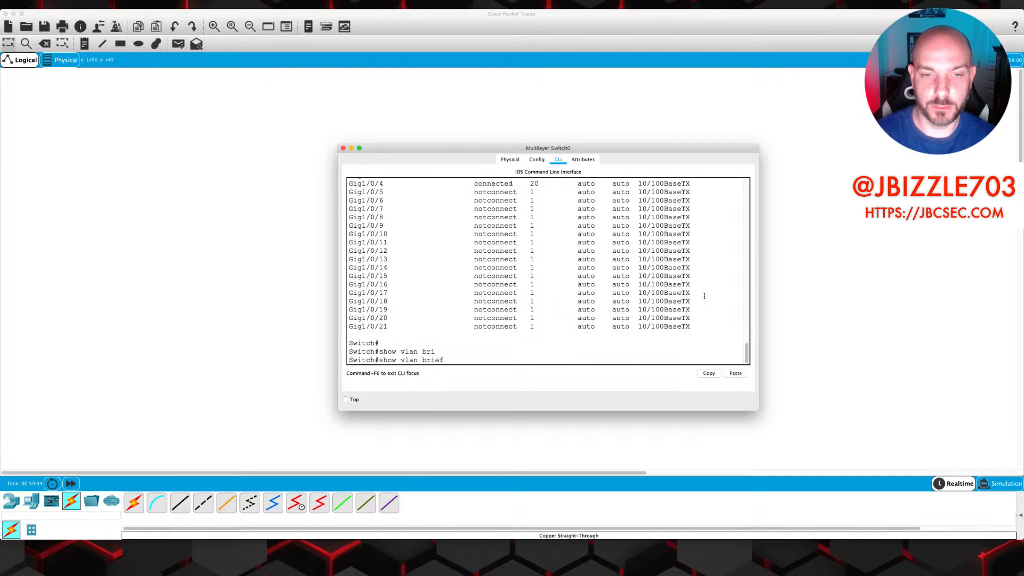
pyautogui.press('Return')
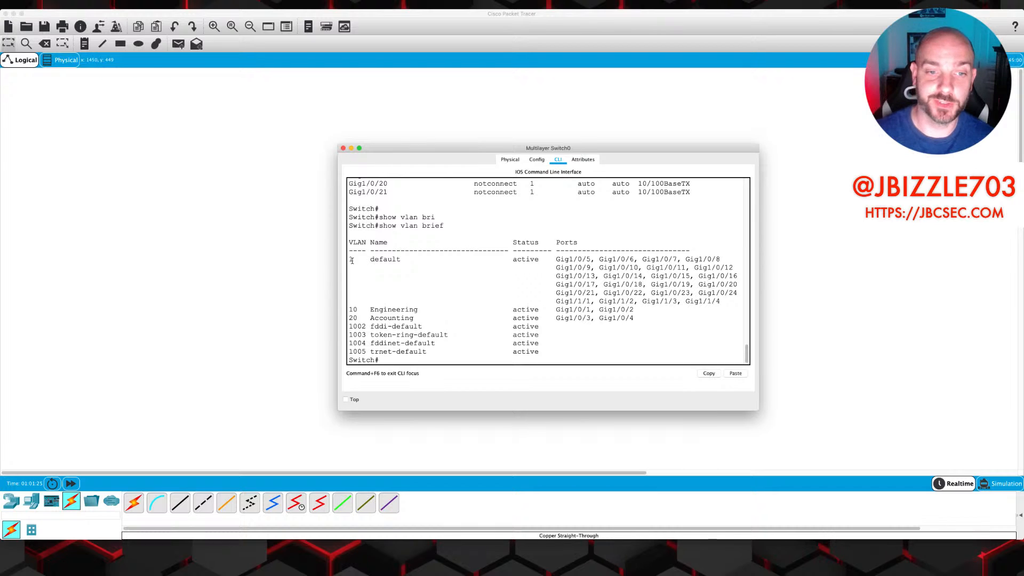
# Close the switch console, open PC0's command prompt, and ping 192.168.10.2
pyautogui.press('super+w')
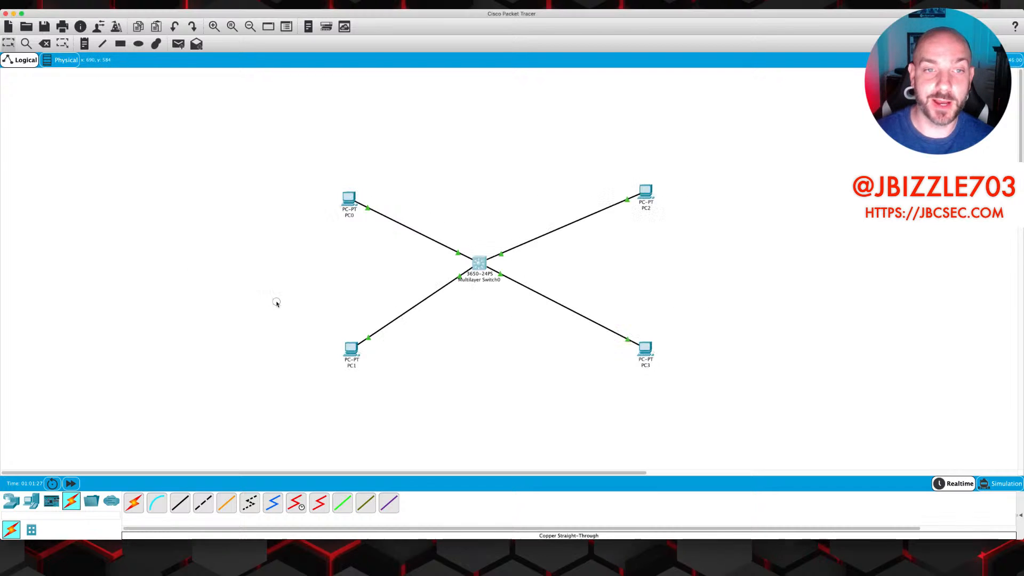
pyautogui.click(348, 198)
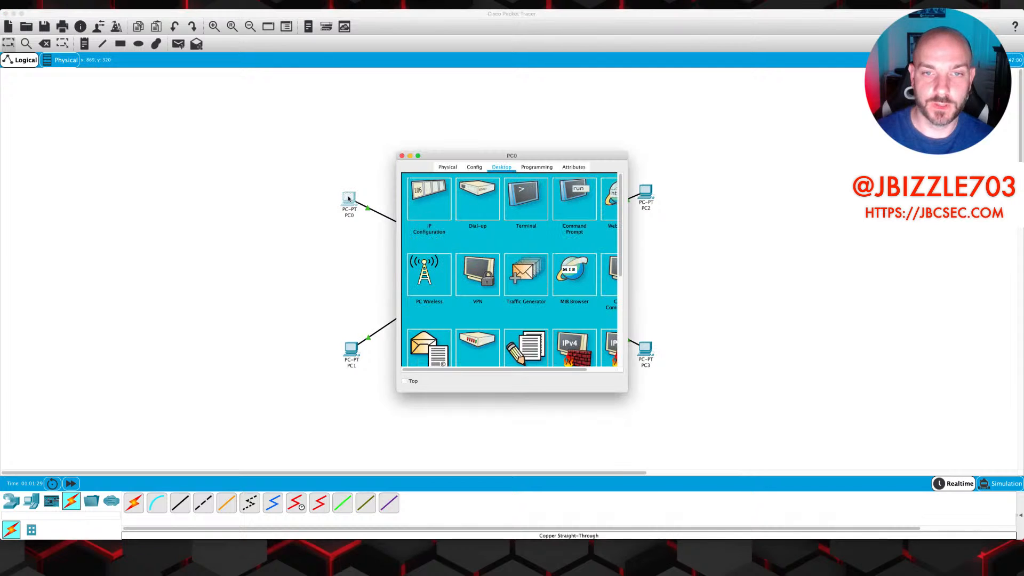
pyautogui.click(572, 201)
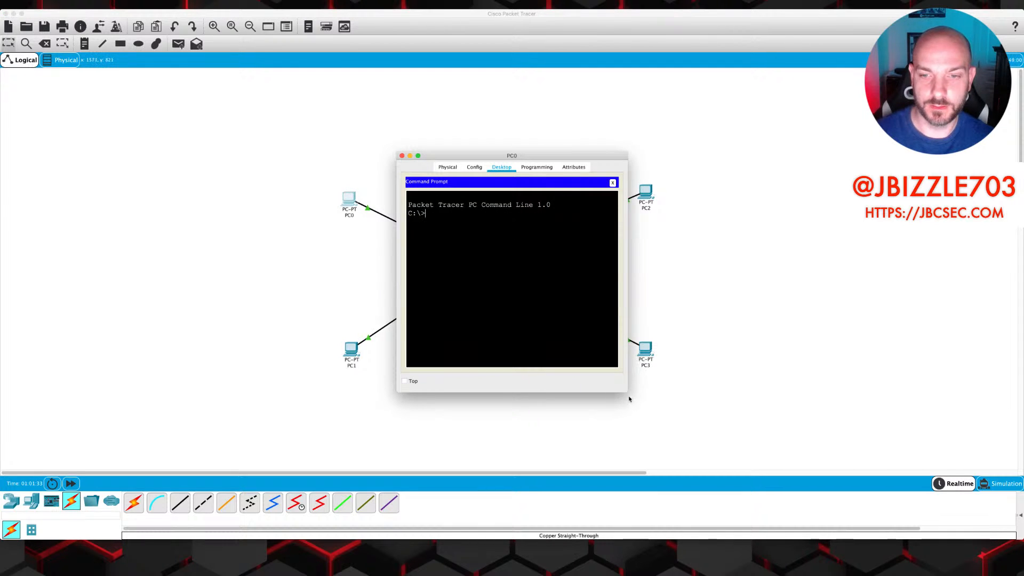
pyautogui.moveTo(628, 393); pyautogui.dragTo(868, 423)
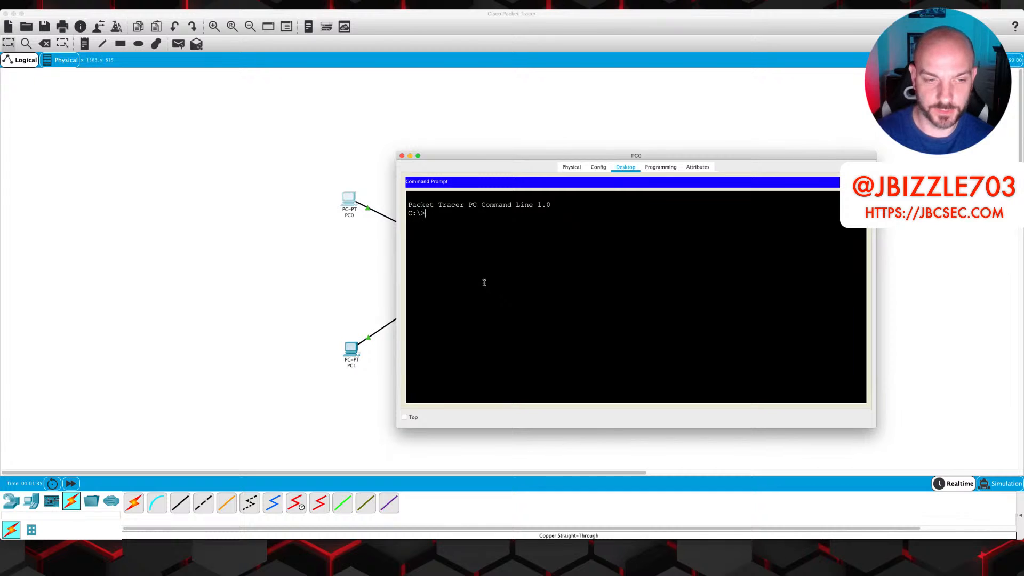
pyautogui.write('192')
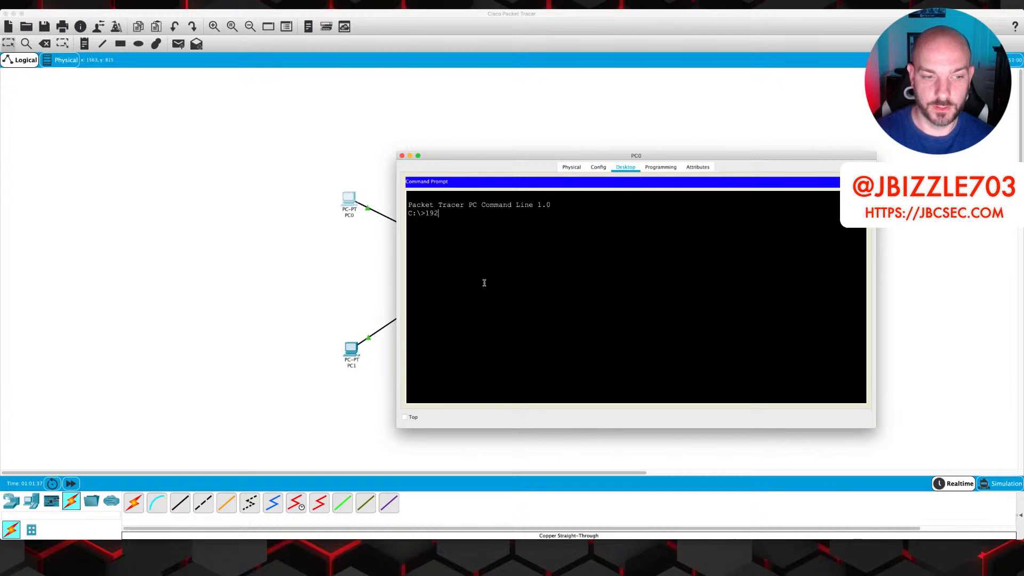
pyautogui.write('.')
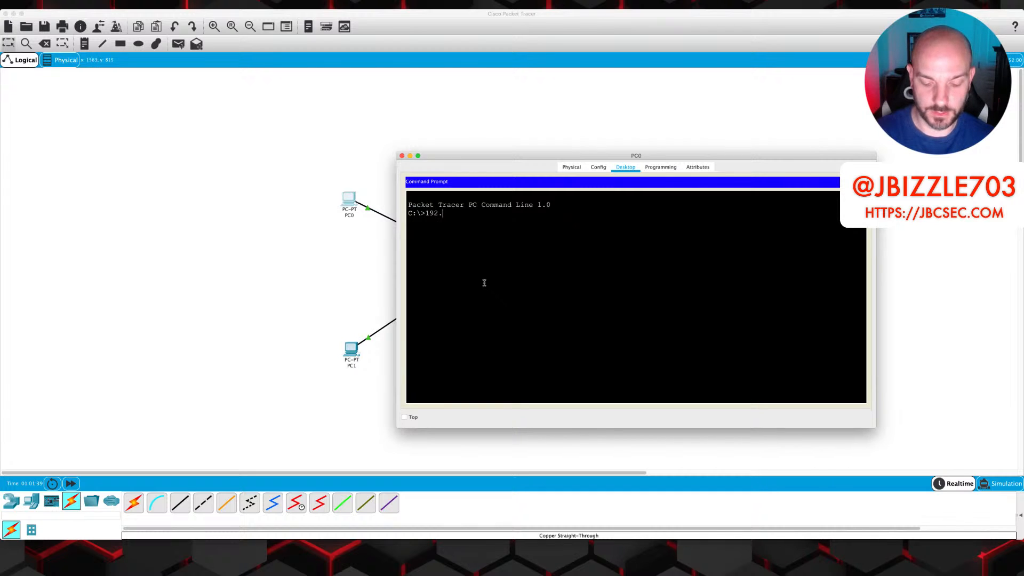
pyautogui.press('BackSpace')
pyautogui.press('BackSpace')
pyautogui.write('ping 19')
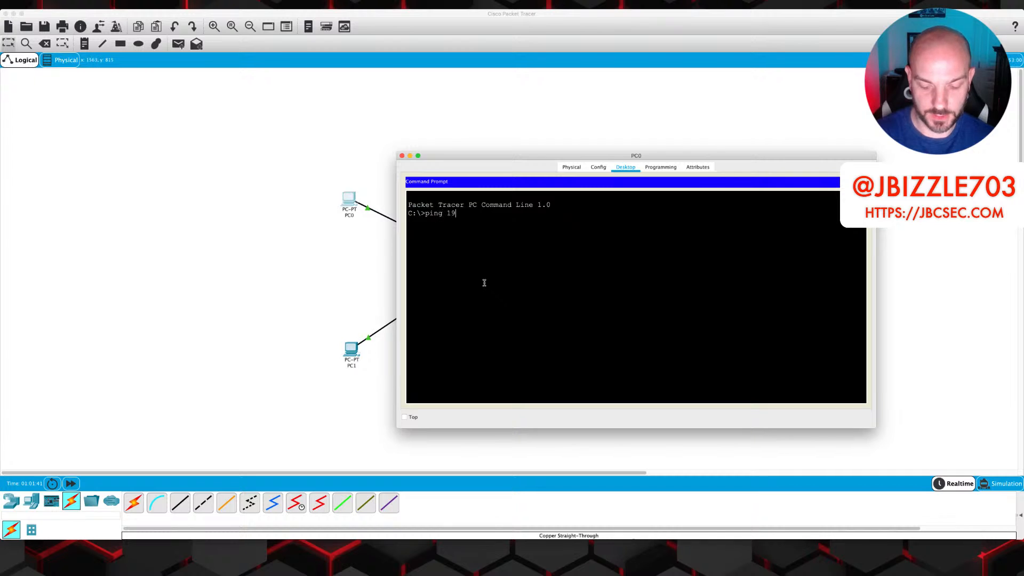
pyautogui.write('2.168.')
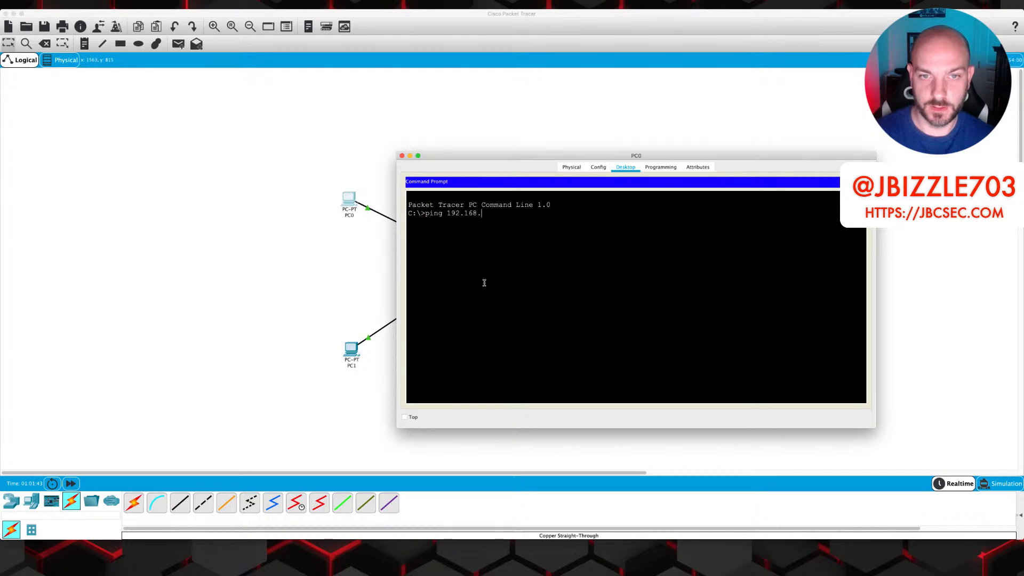
pyautogui.write('10.2')
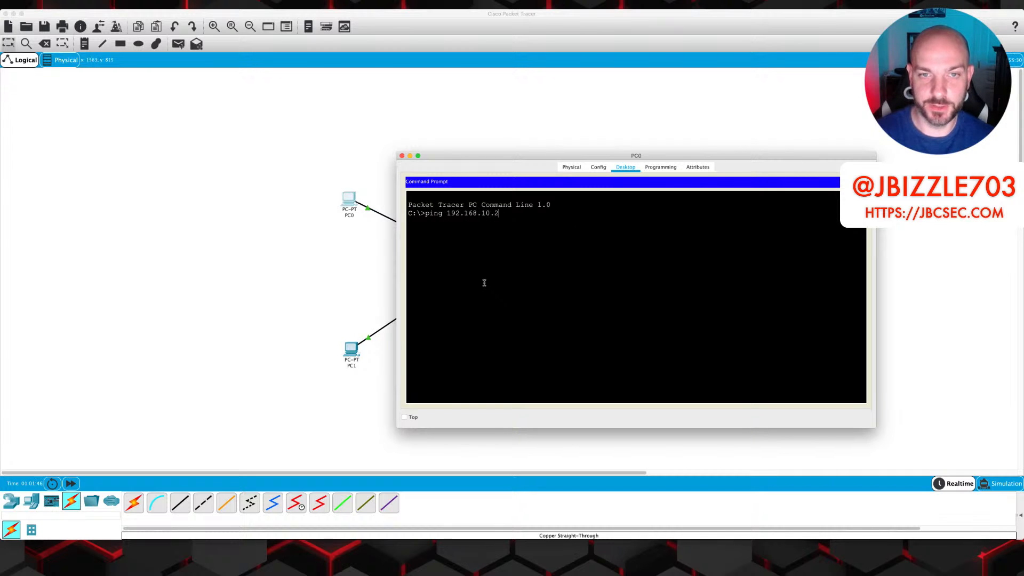
pyautogui.press('Return')
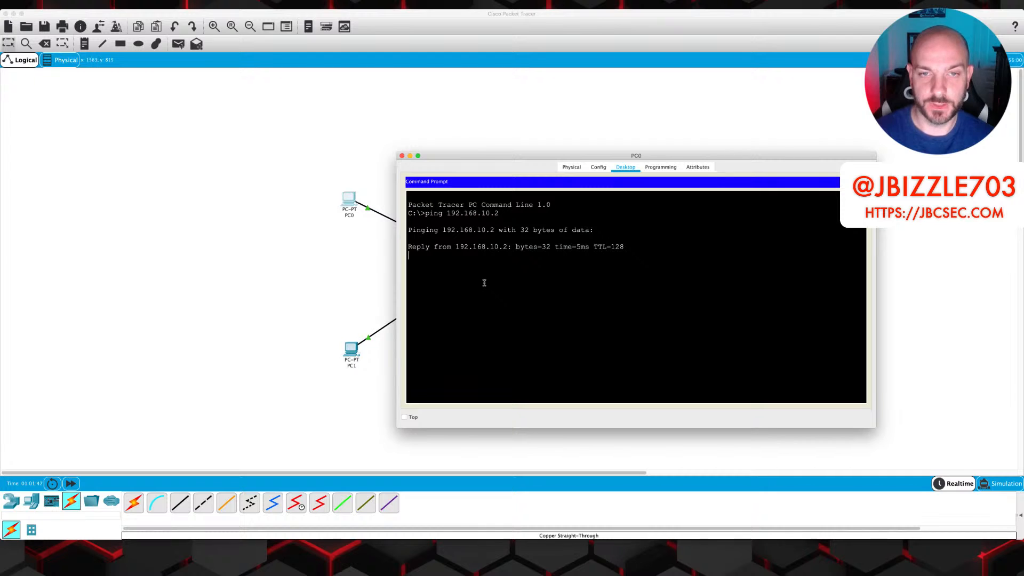
pyautogui.hotkey('ctrl', 'c')
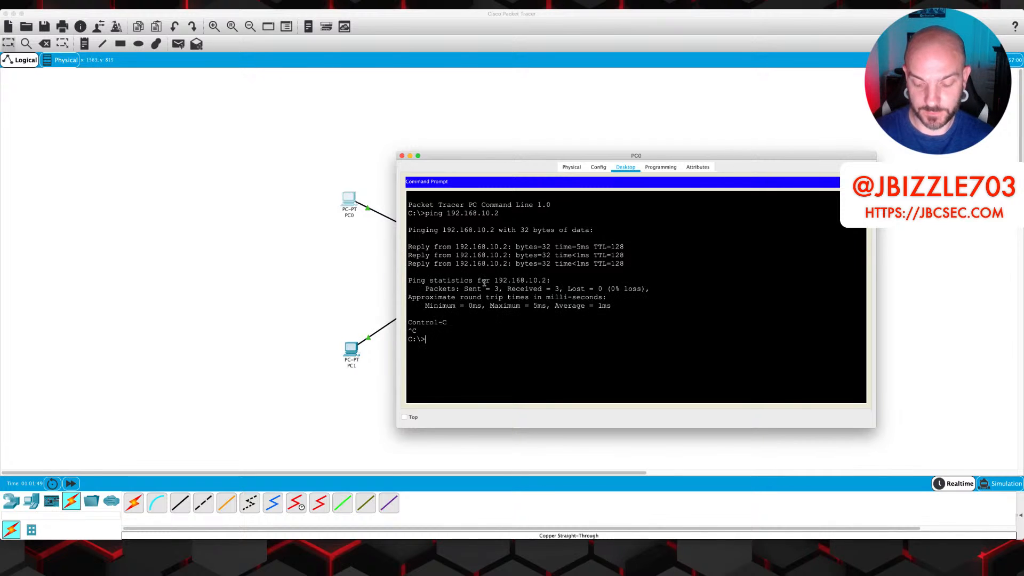
# Ping 192.168.10.3, which replies, and 192.168.10.1, which fails, from PC0
pyautogui.press('Up')
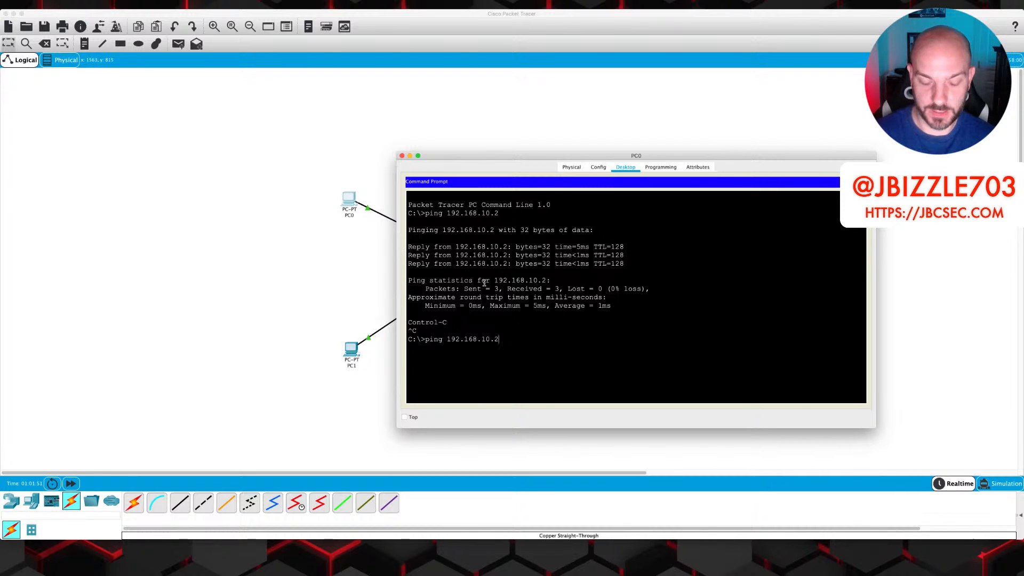
pyautogui.press('BackSpace')
pyautogui.write('3')
pyautogui.press('Return')
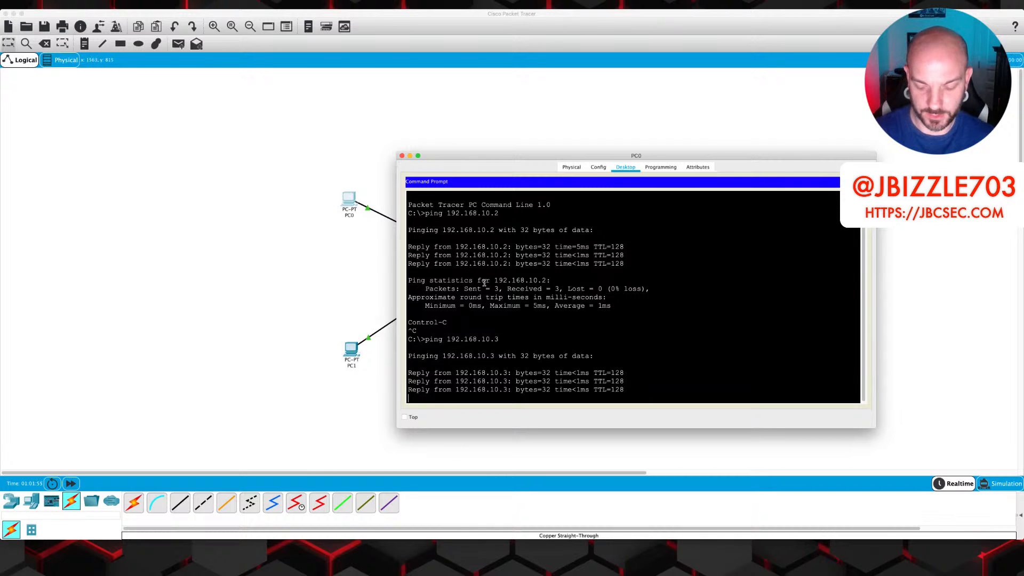
pyautogui.hotkey('ctrl', 'c')
pyautogui.press('Up')
pyautogui.press('BackSpace')
pyautogui.write('192.168.10.1')
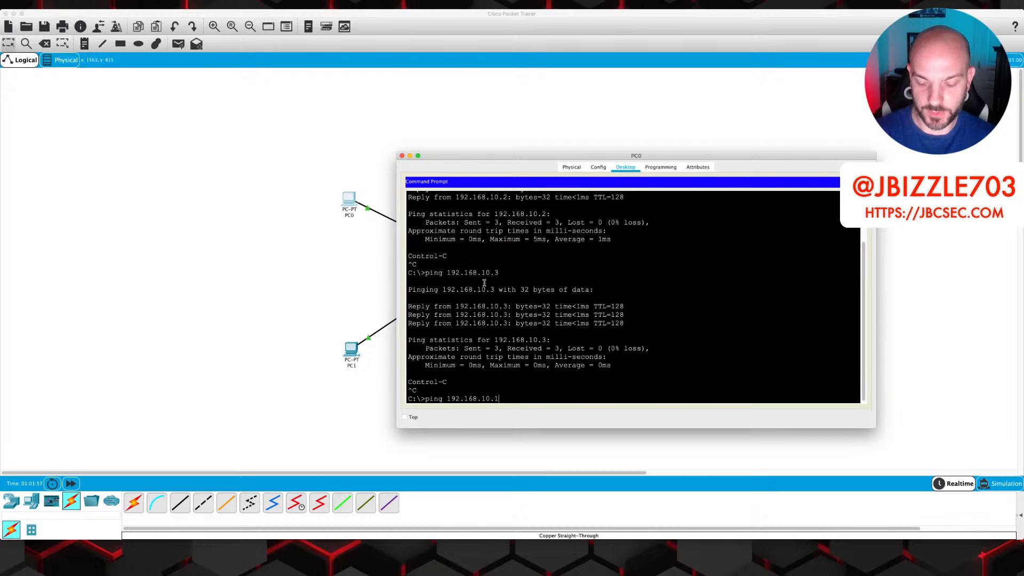
pyautogui.press('Return')
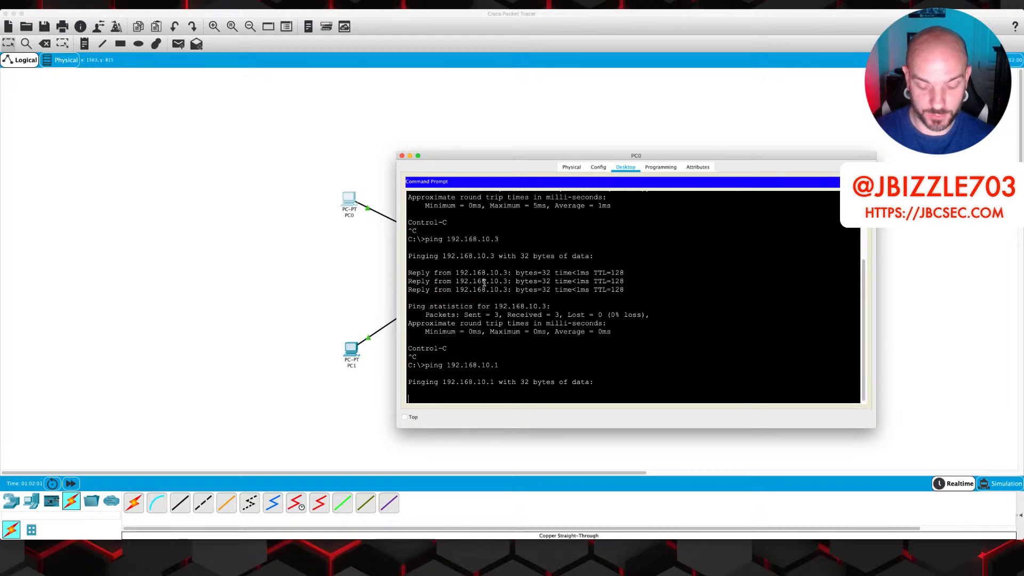
pyautogui.hotkey('ctrl', 'c')
# Ping 192.168.20.2 and 192.168.20.3 from PC0, both failing, then close the prompt
pyautogui.press('Up')
pyautogui.press('BackSpace')
pyautogui.press('BackSpace')
pyautogui.press('BackSpace')
pyautogui.press('BackSpace')
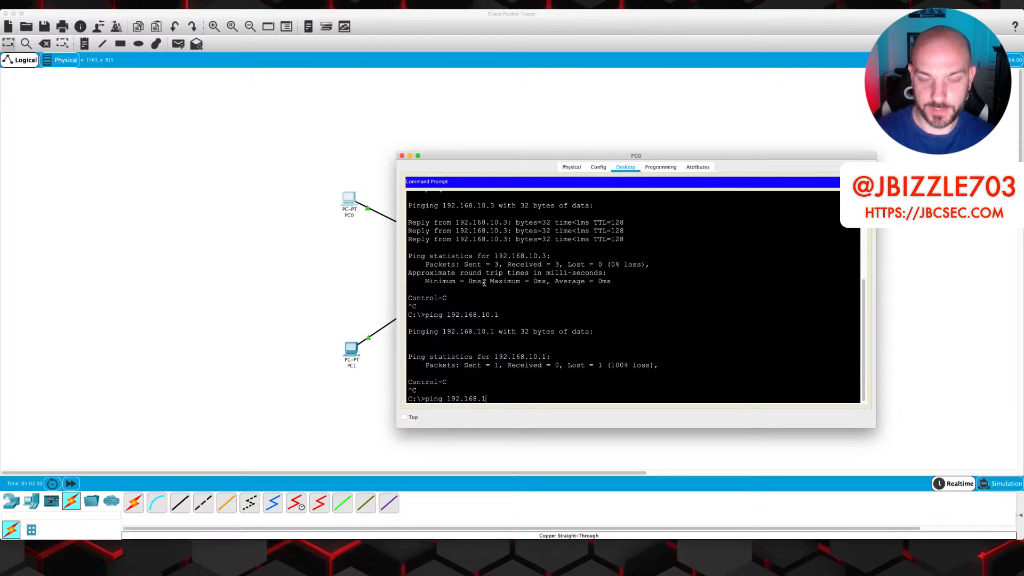
pyautogui.write('20.2')
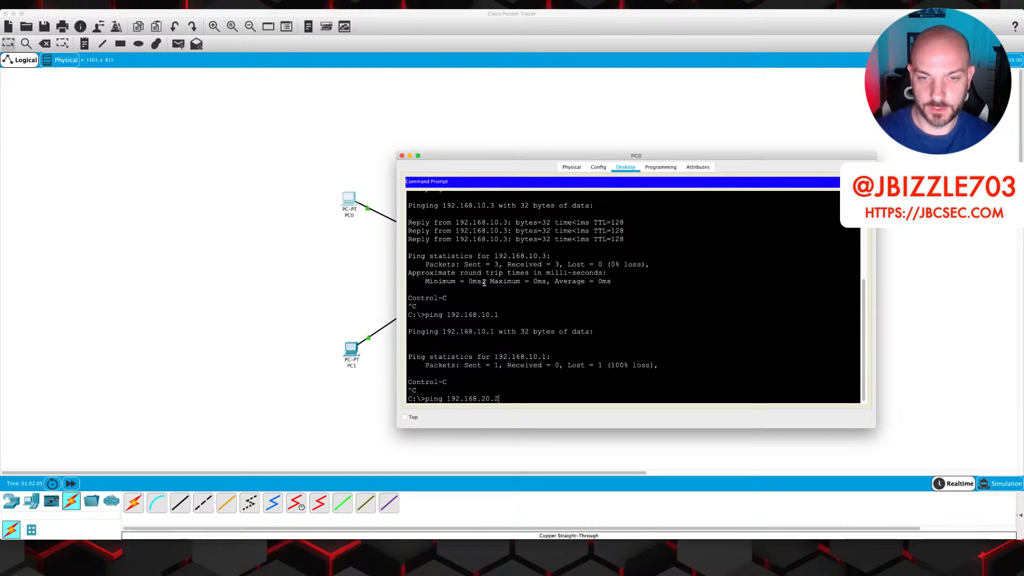
pyautogui.press('Return')
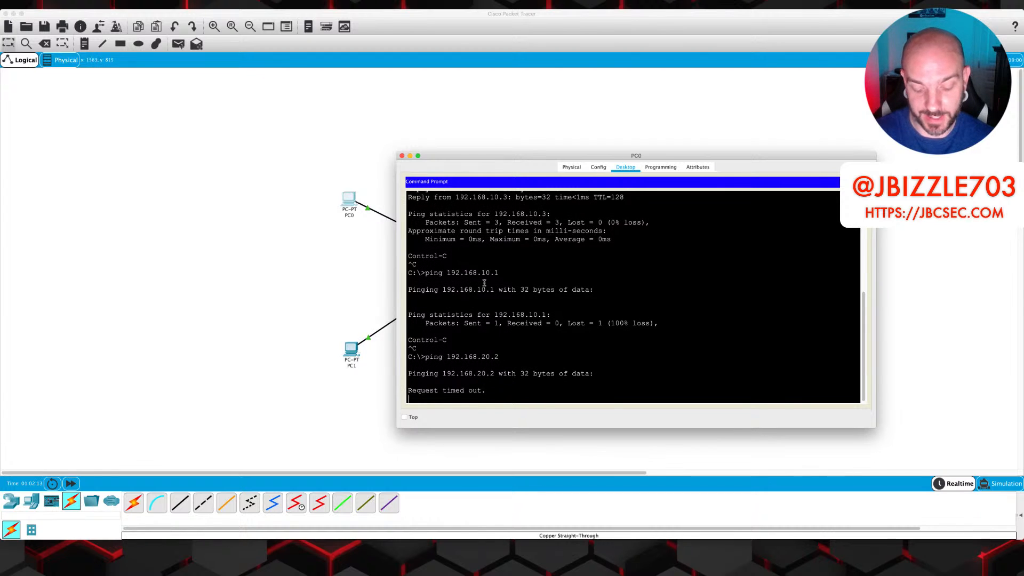
pyautogui.hotkey('ctrl', 'c')
pyautogui.press('Up')
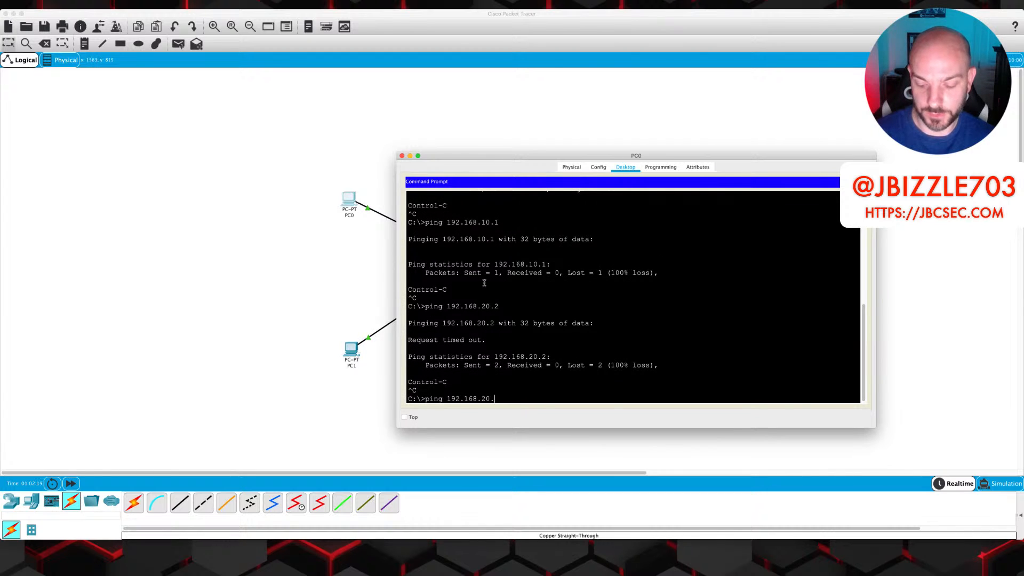
pyautogui.write('3')
pyautogui.press('Return')
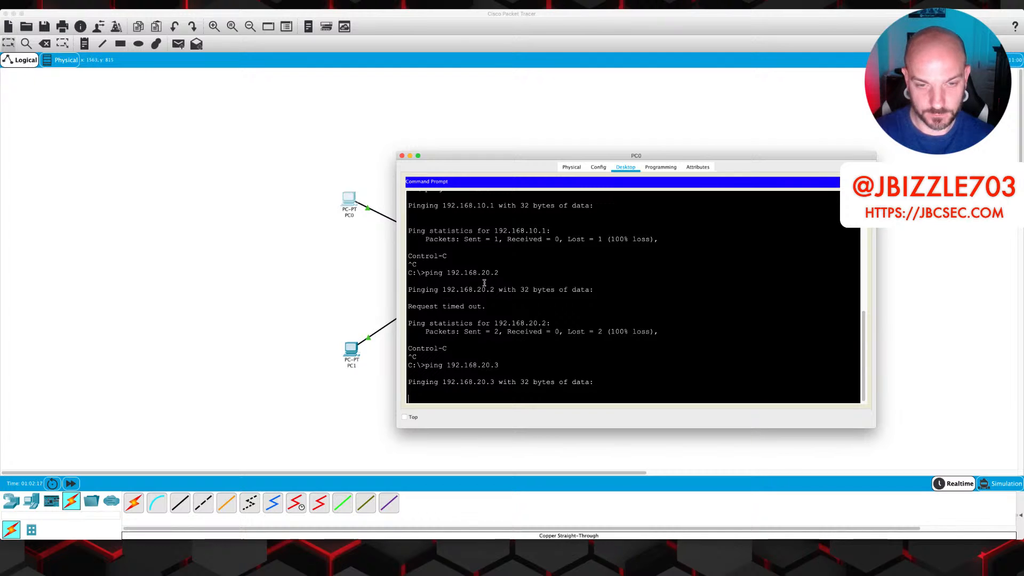
pyautogui.hotkey('ctrl', 'c')
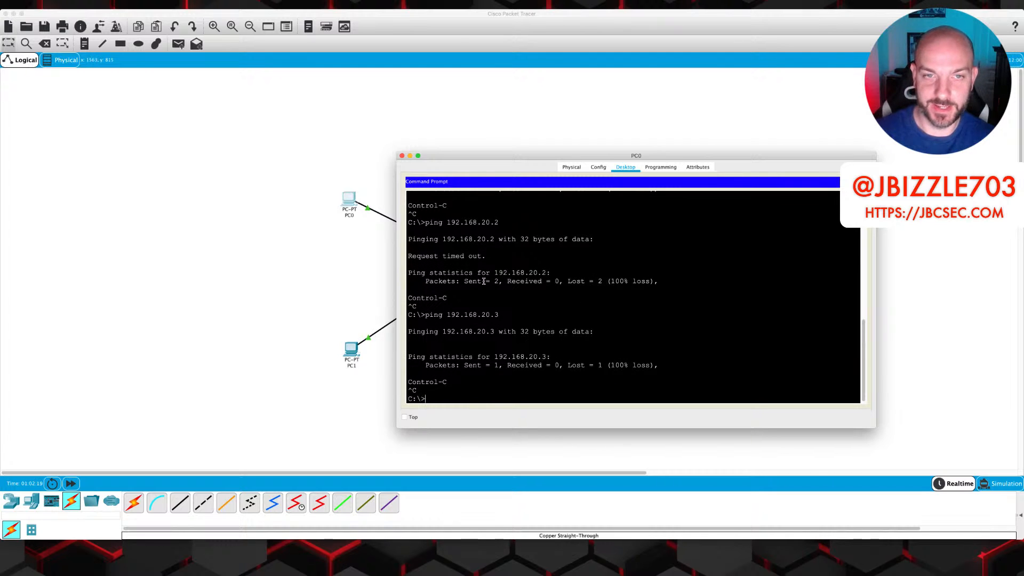
pyautogui.click(401, 155)
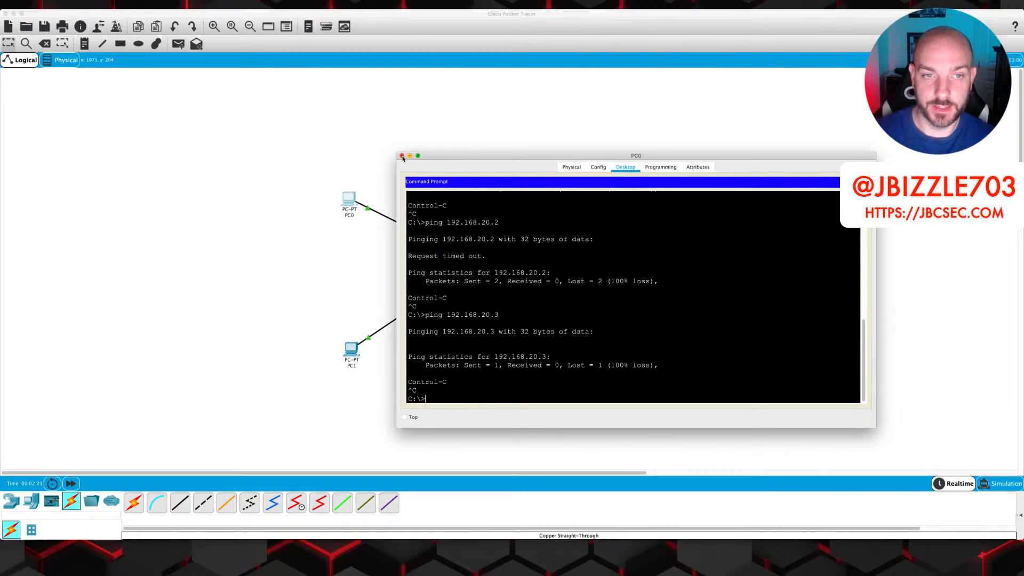
# Open PC2's command prompt and successfully ping 192.168.20.2 and 192.168.20.3
pyautogui.click(645, 192)
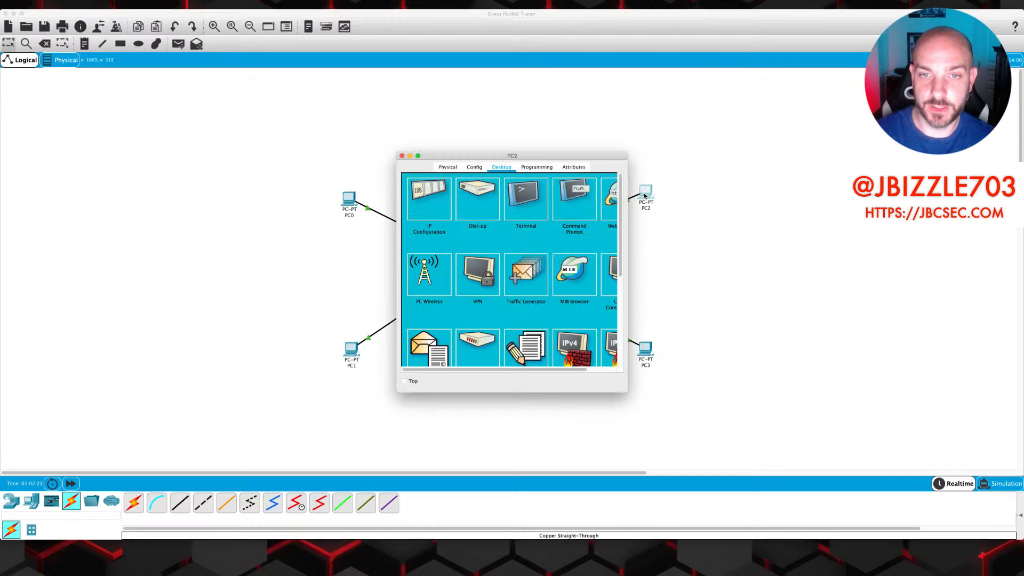
pyautogui.moveTo(629, 392); pyautogui.dragTo(843, 439)
pyautogui.moveTo(727, 155); pyautogui.dragTo(657, 149)
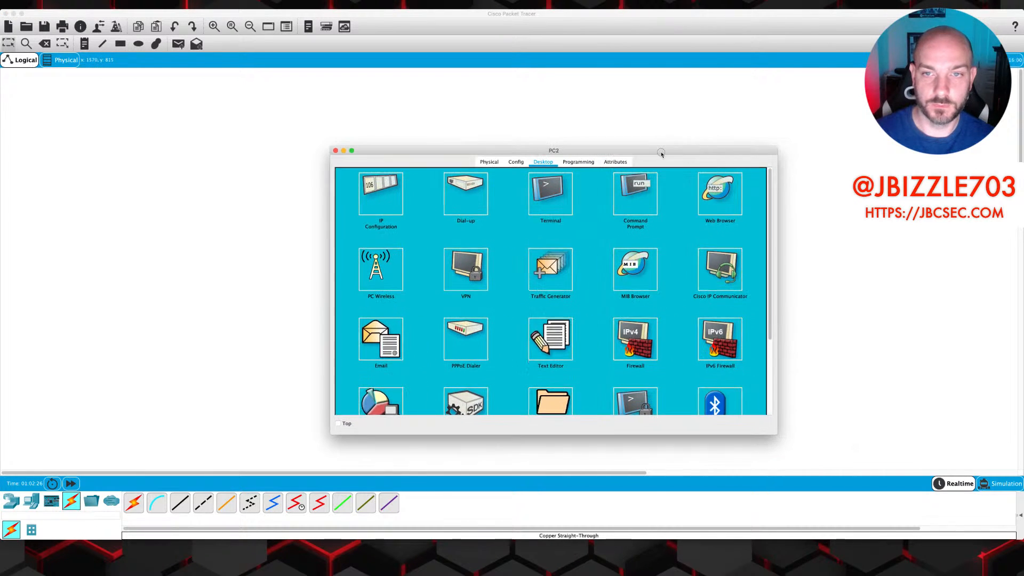
pyautogui.click(632, 198)
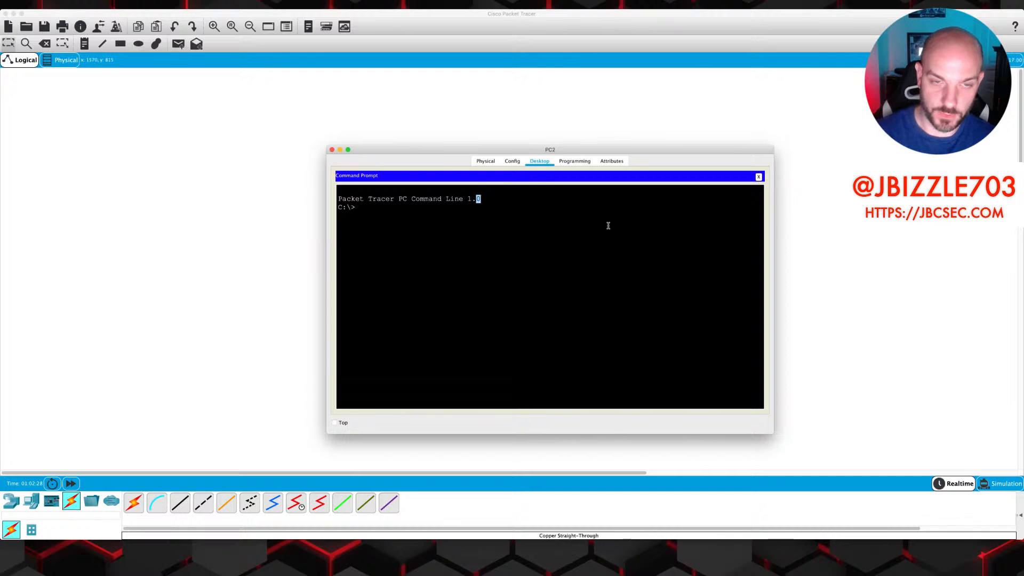
pyautogui.write('pin')
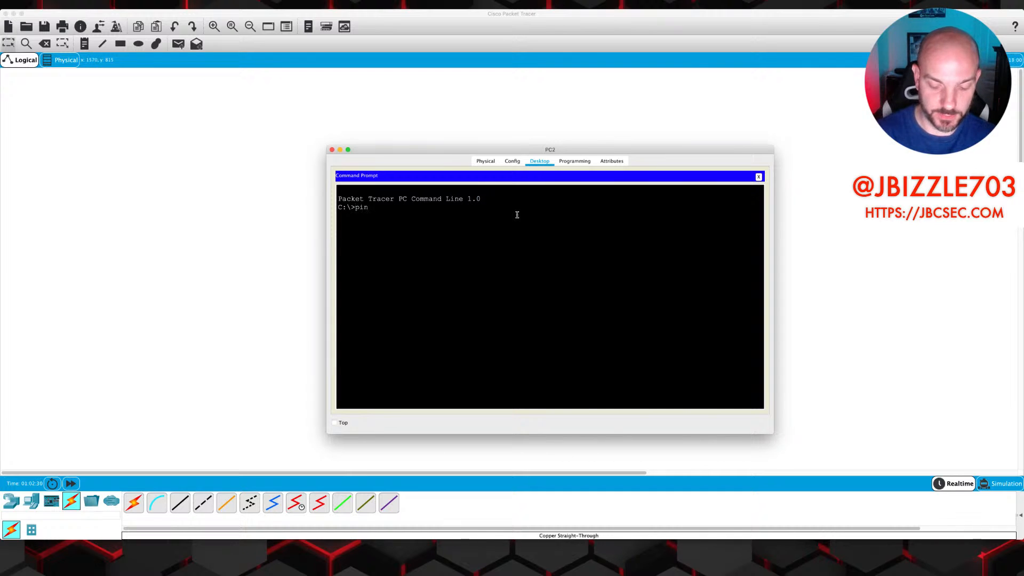
pyautogui.write('g 192.168.20.2')
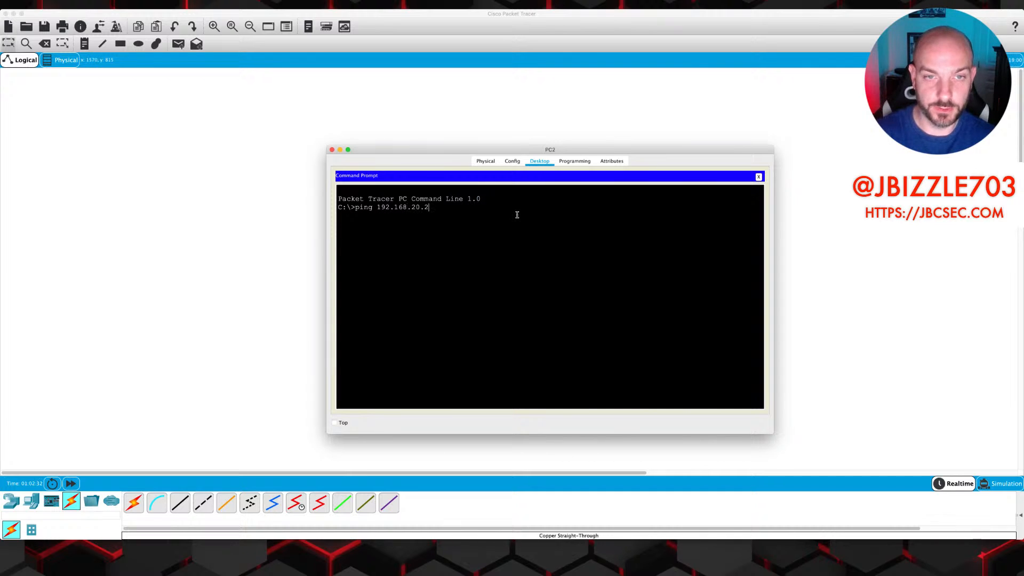
pyautogui.press('Return')
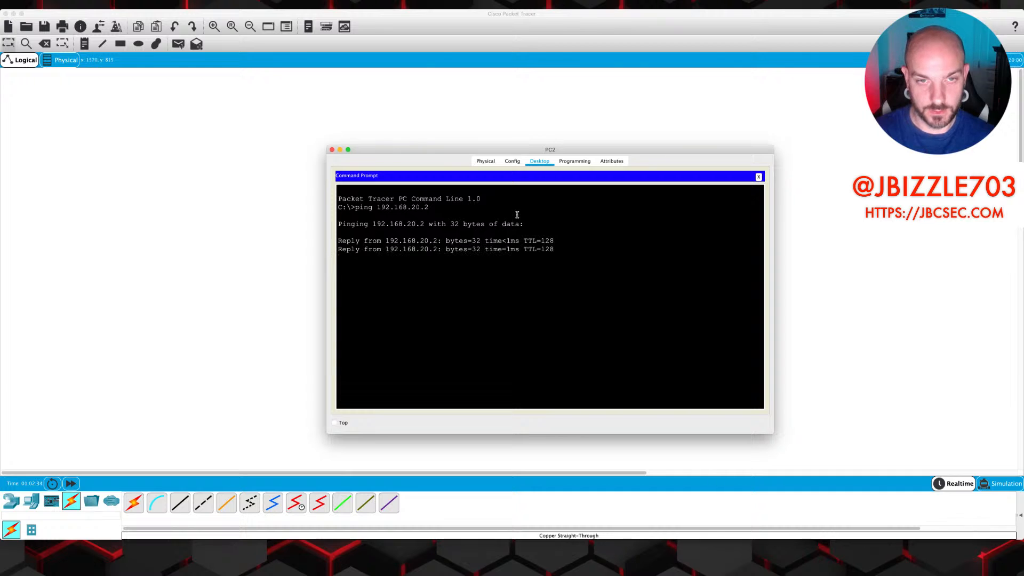
pyautogui.hotkey('ctrl', 'c')
pyautogui.press('Up')
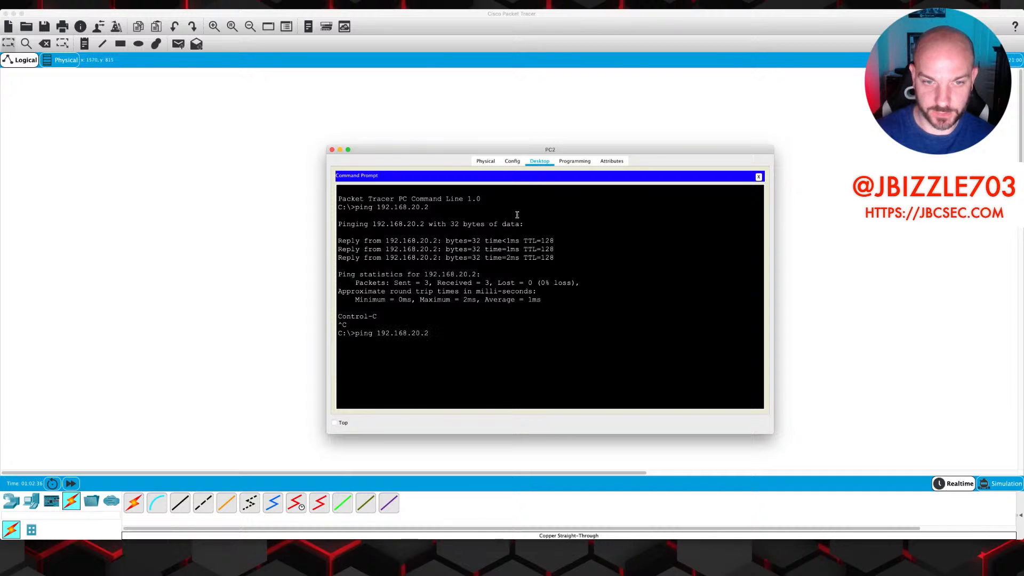
pyautogui.write('3')
pyautogui.press('Return')
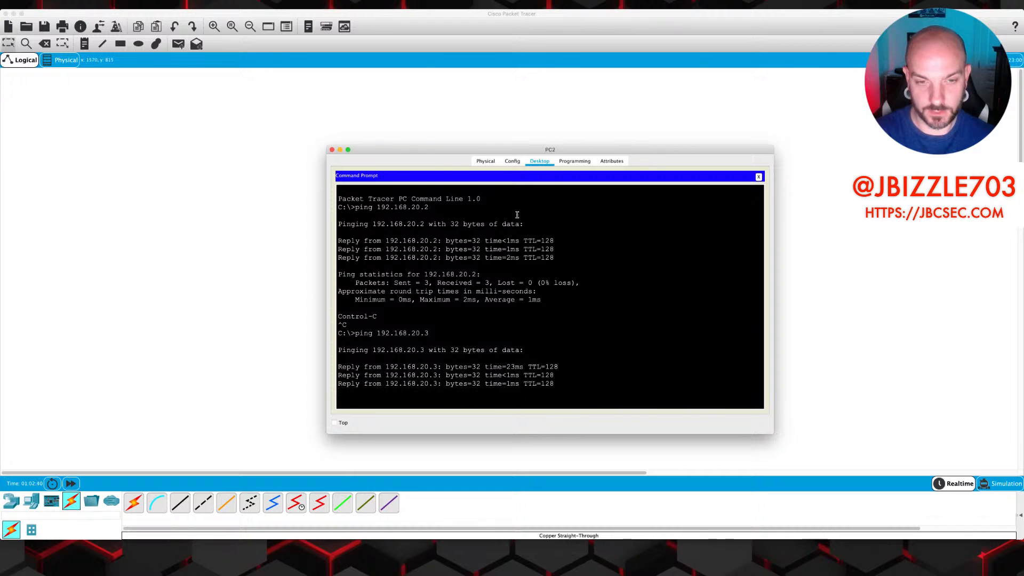
pyautogui.hotkey('ctrl', 'c')
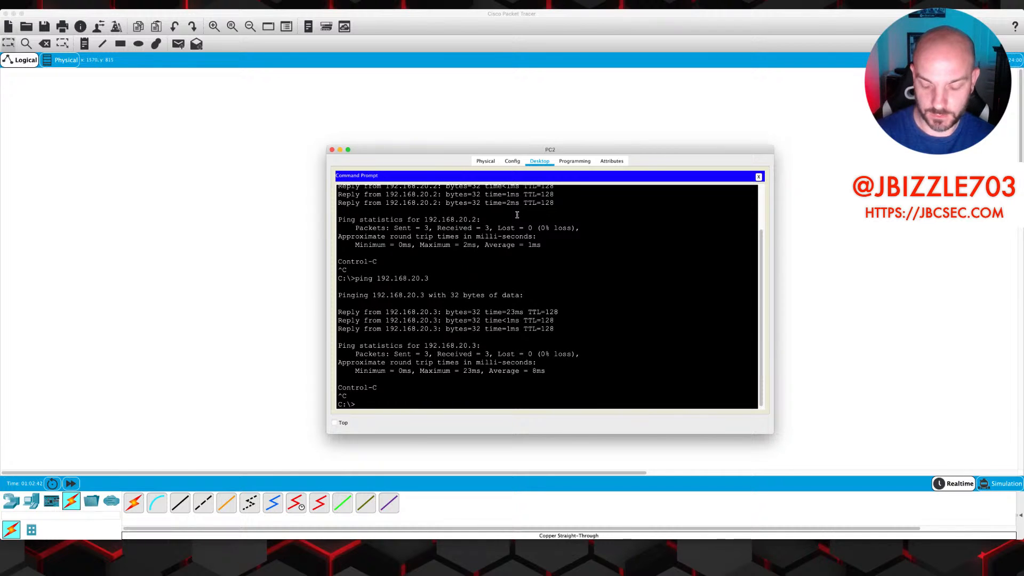
# Ping 192.168.10.2 and 192.168.10.3 from PC2, both failing with 100% loss
pyautogui.write('ping 192.168.2')
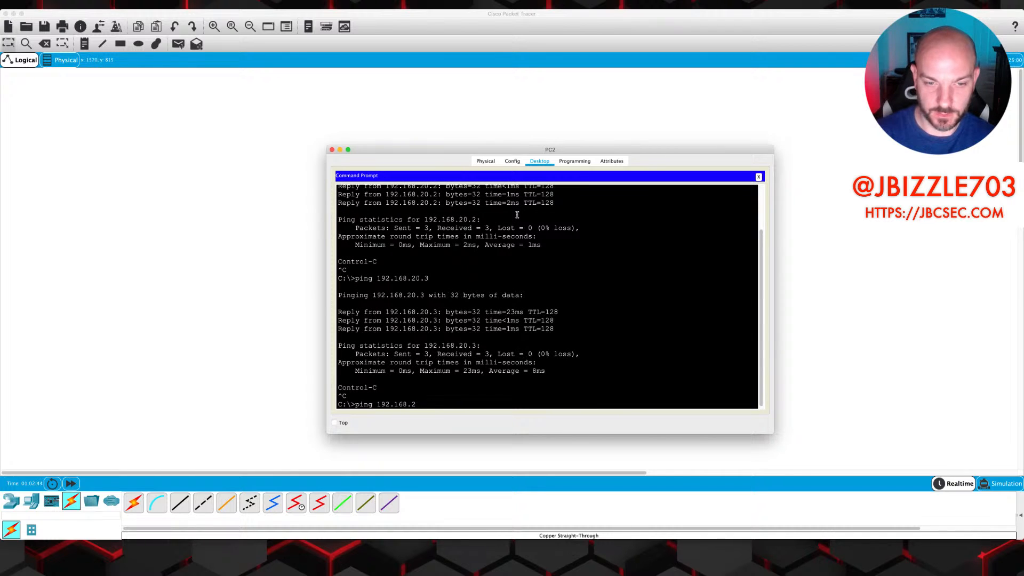
pyautogui.write('10.2')
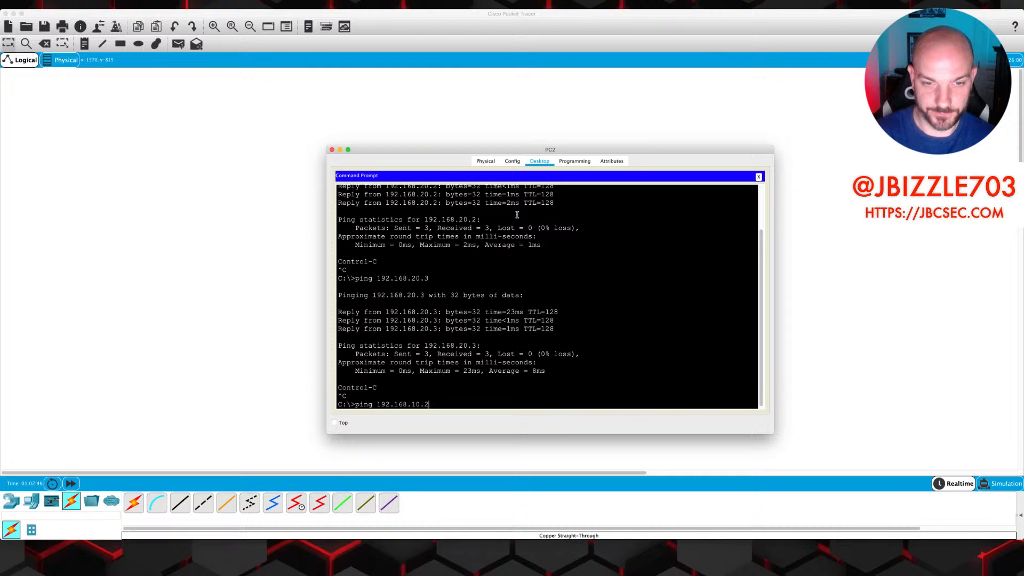
pyautogui.press('Return')
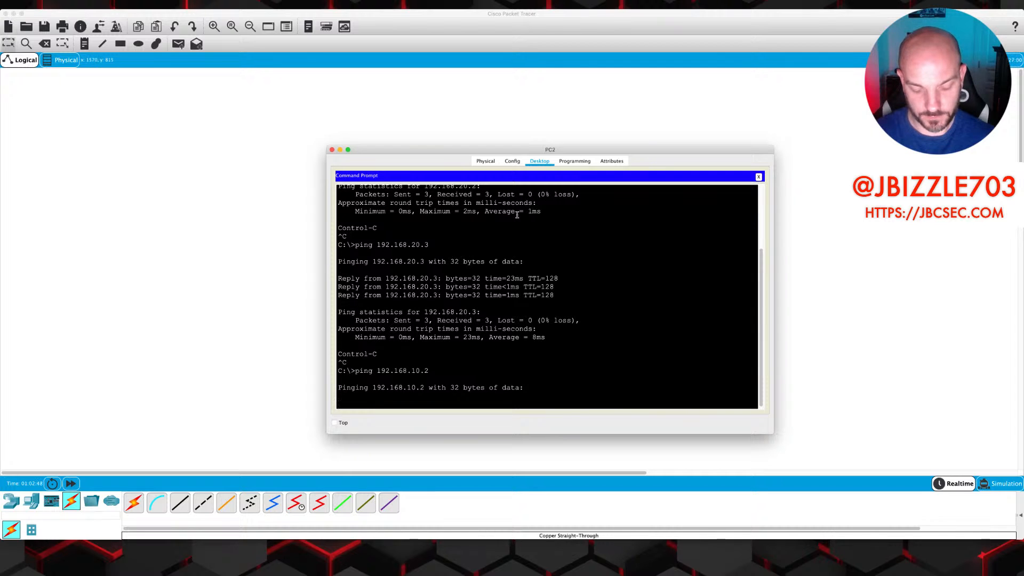
pyautogui.hotkey('ctrl', 'c')
pyautogui.press('Up')
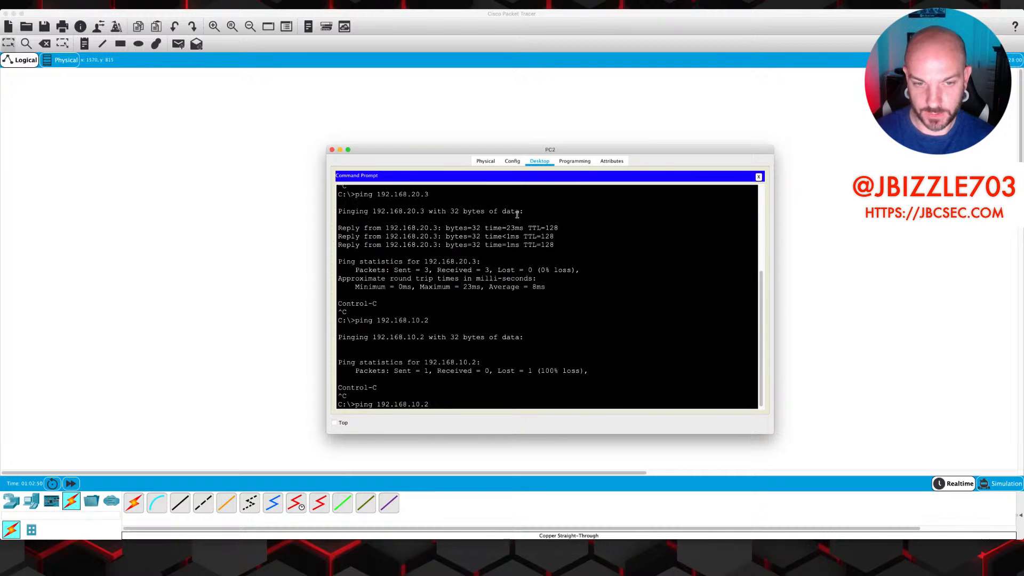
pyautogui.write('3')
pyautogui.press('Return')
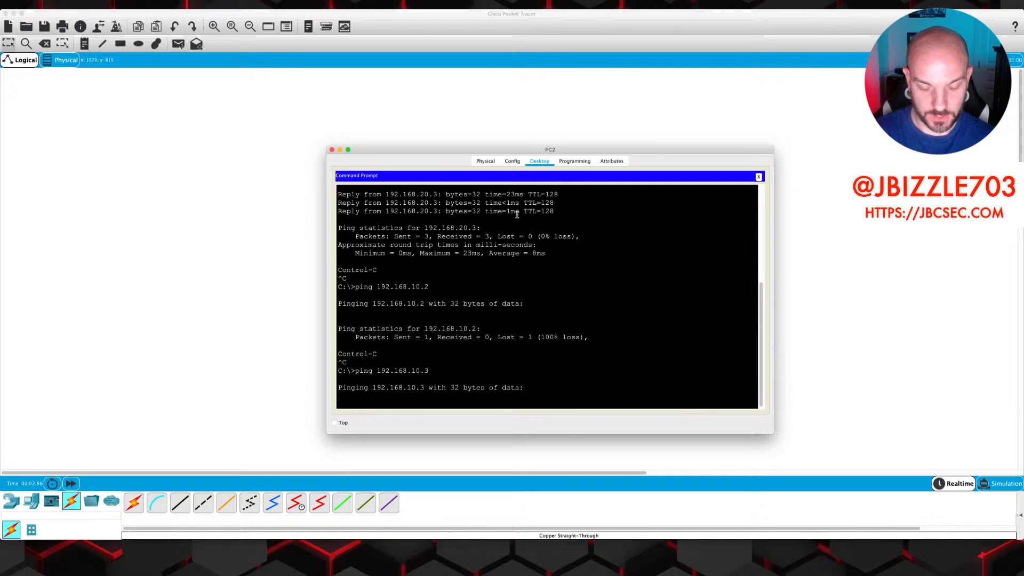
pyautogui.hotkey('ctrl', 'c')
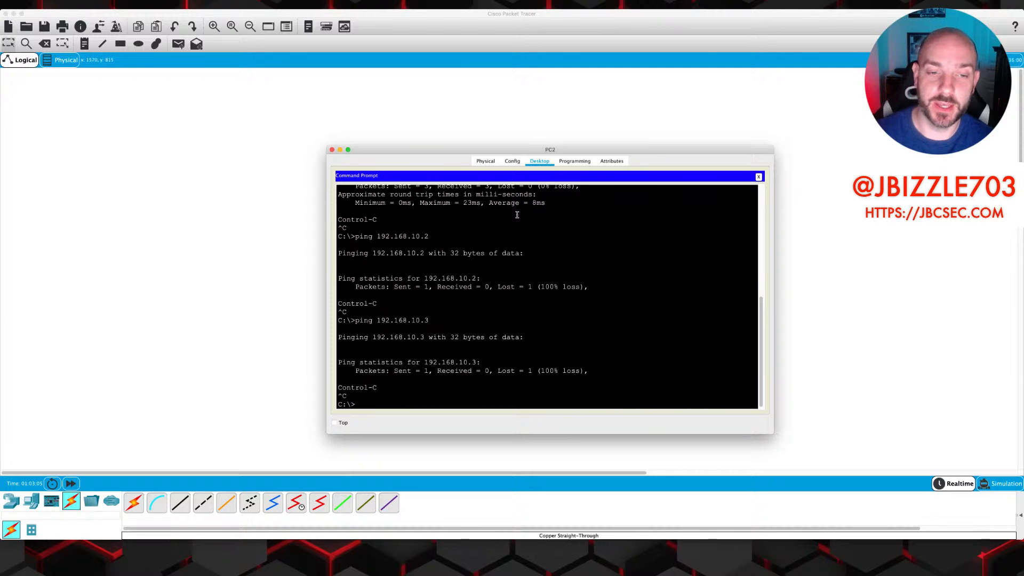
# Minimize PC2 and reopen Multilayer Switch0's CLI
pyautogui.click(340, 151)
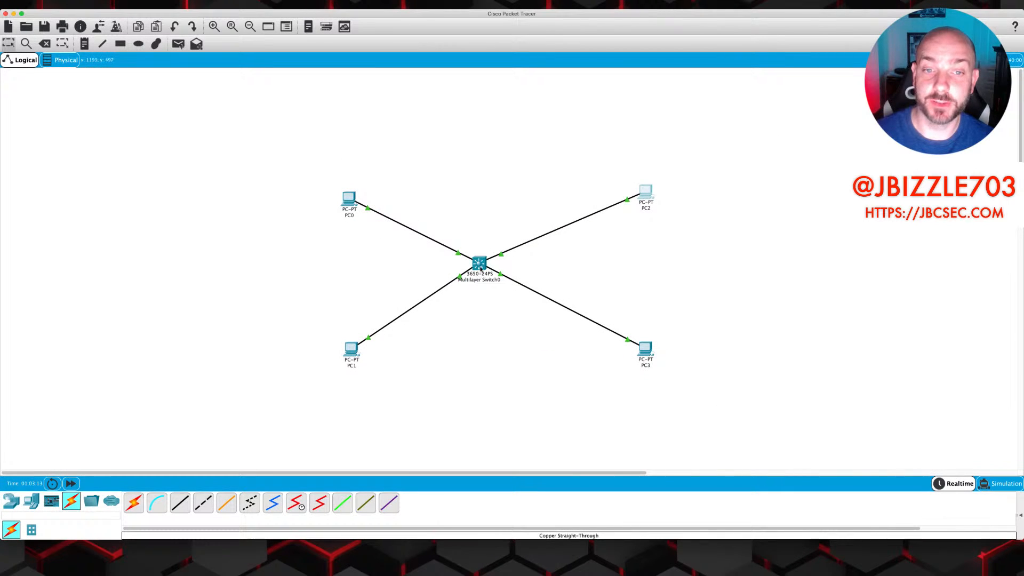
pyautogui.moveTo(480, 268)
pyautogui.click(480, 267)
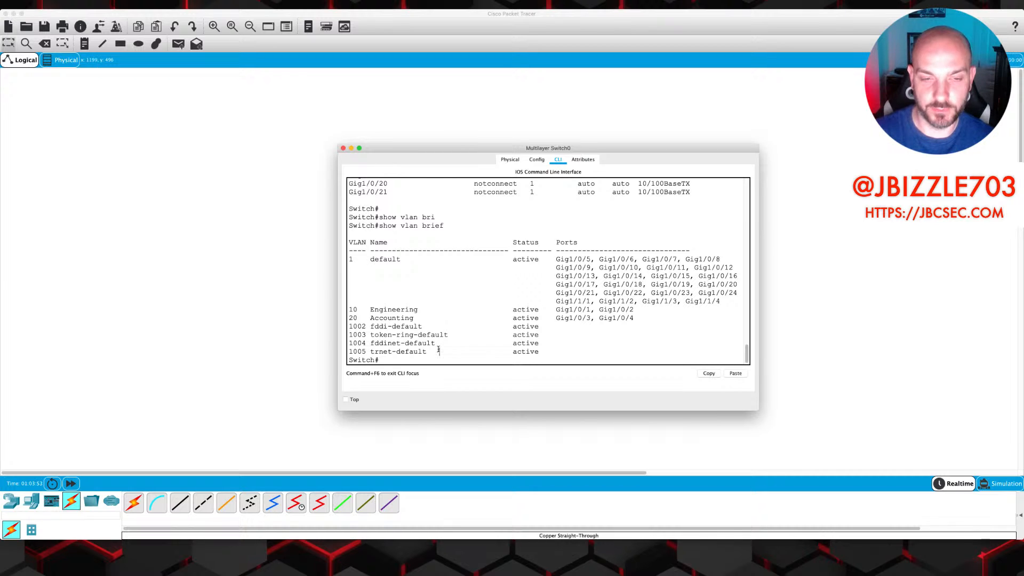
# Run show mac address-table to list the four PC entries in VLANs 10 and 20
pyautogui.write('how mac add')
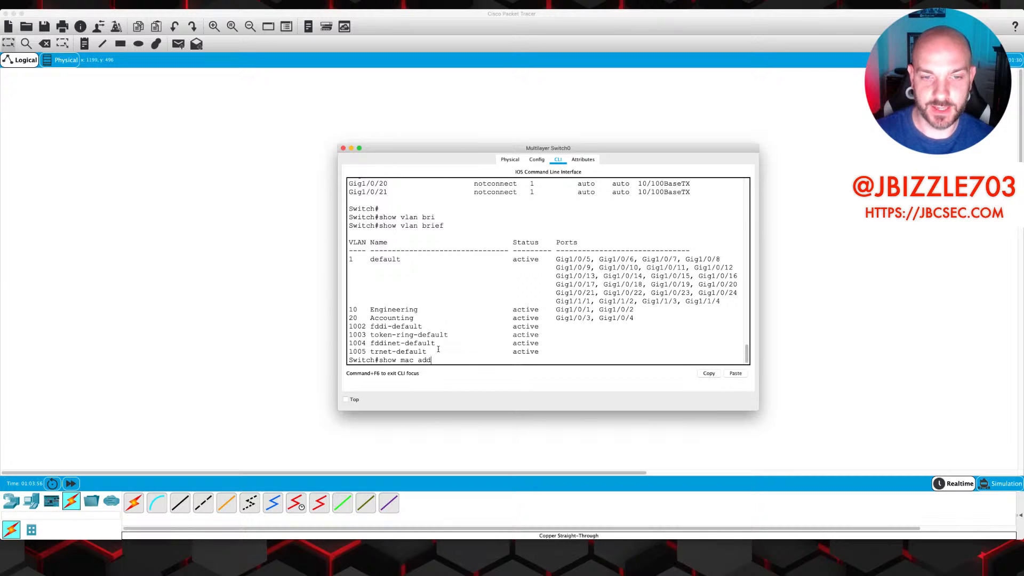
pyautogui.press('Tab')
pyautogui.press('Return')
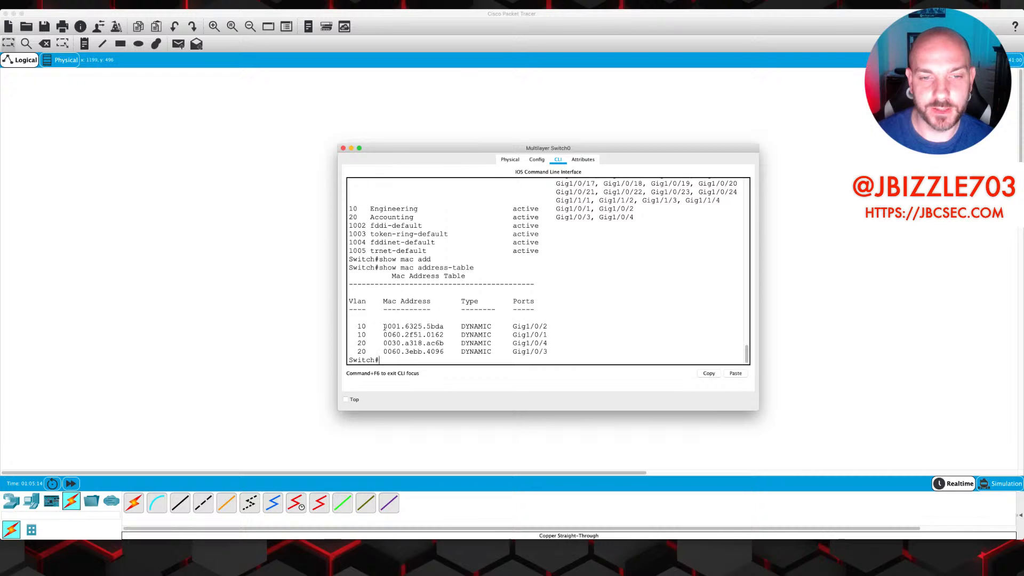
pyautogui.moveTo(385, 326); pyautogui.dragTo(442, 327)
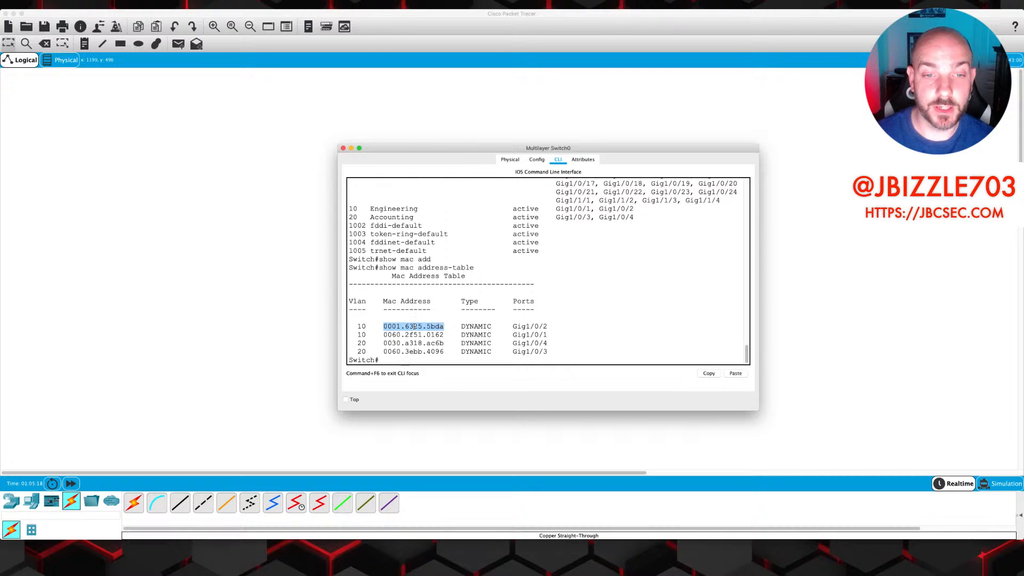
pyautogui.moveTo(412, 326)
pyautogui.mouseDown()
pyautogui.moveTo(384, 326)
pyautogui.moveTo(414, 327)
pyautogui.mouseUp()
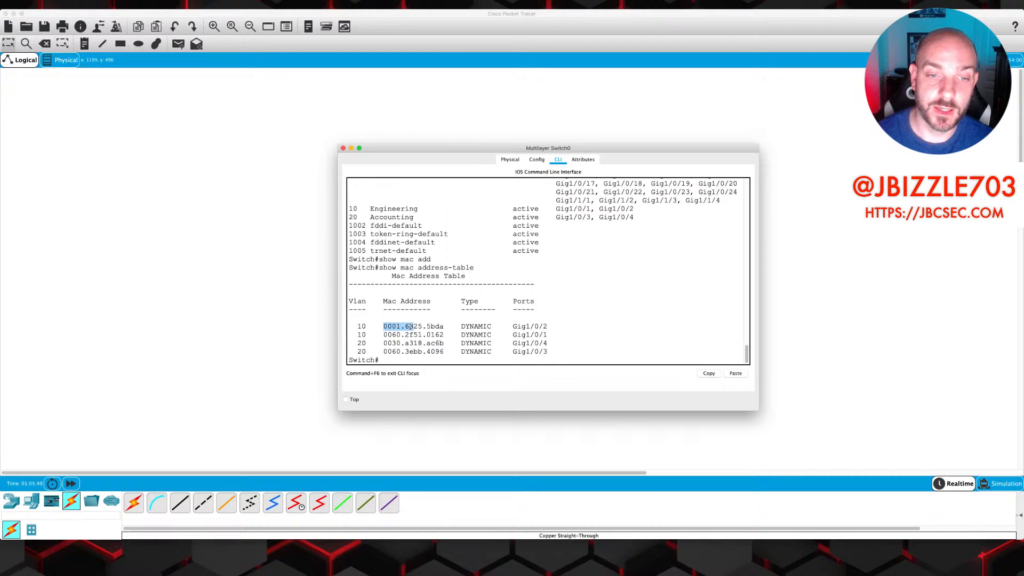
# Highlight the first MAC address in the table, then bring up the TRUNKING.jpg diagram
pyautogui.moveTo(410, 326); pyautogui.dragTo(442, 327)
pyautogui.click(417, 327)
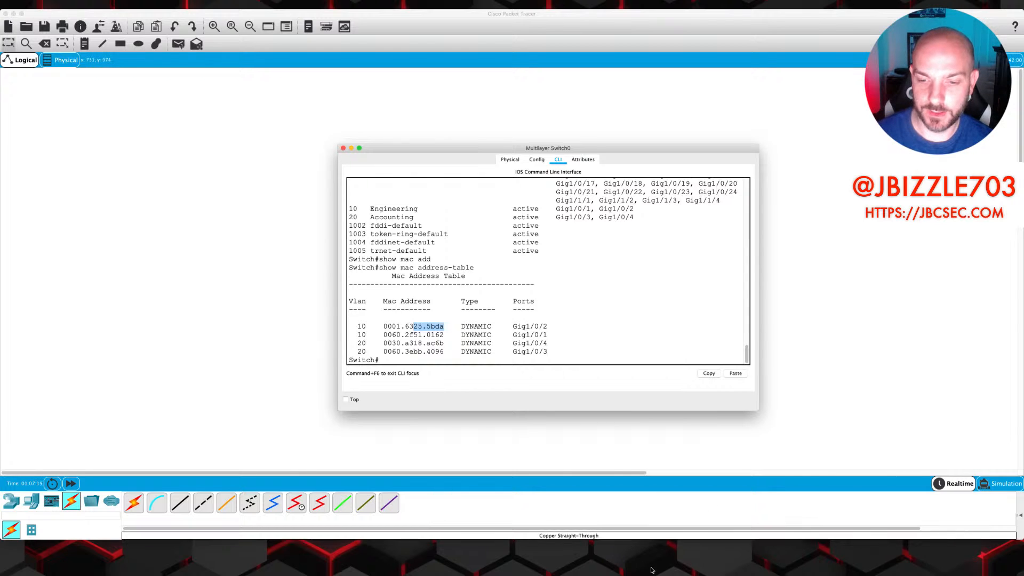
pyautogui.click(674, 564)
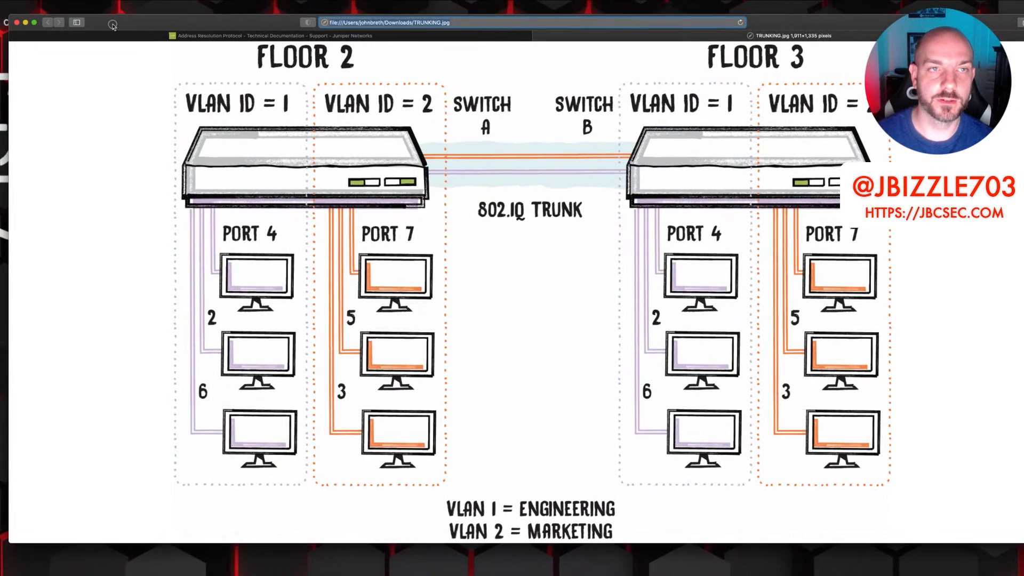
# Switch to Juniper's 'Understanding How ARP Works' page in Safari
pyautogui.click(245, 36)
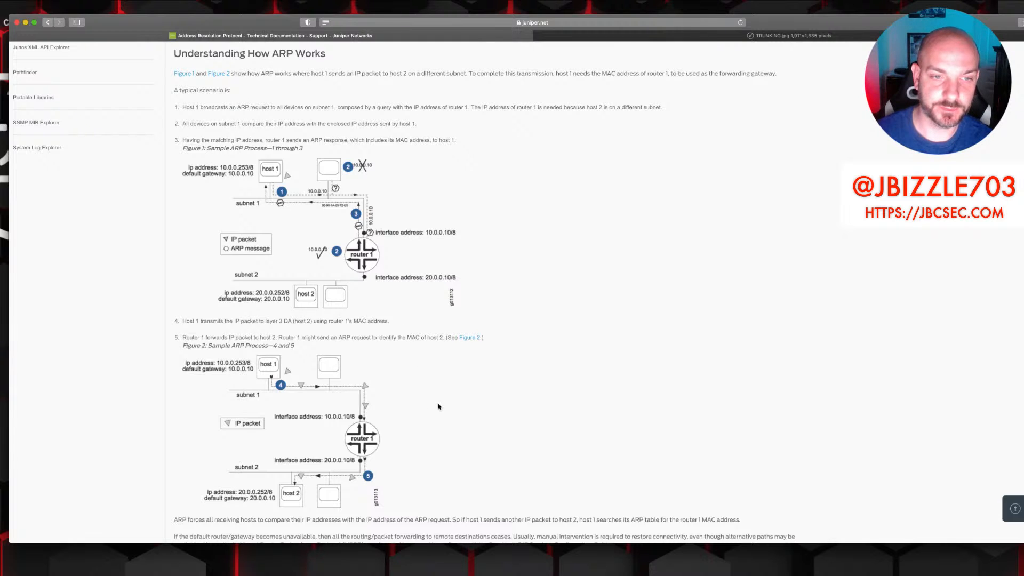
# Scroll through the Juniper ARP figures and Configuring ARP section, then return to Packet Tracer
pyautogui.scroll(-4, 359, 334)
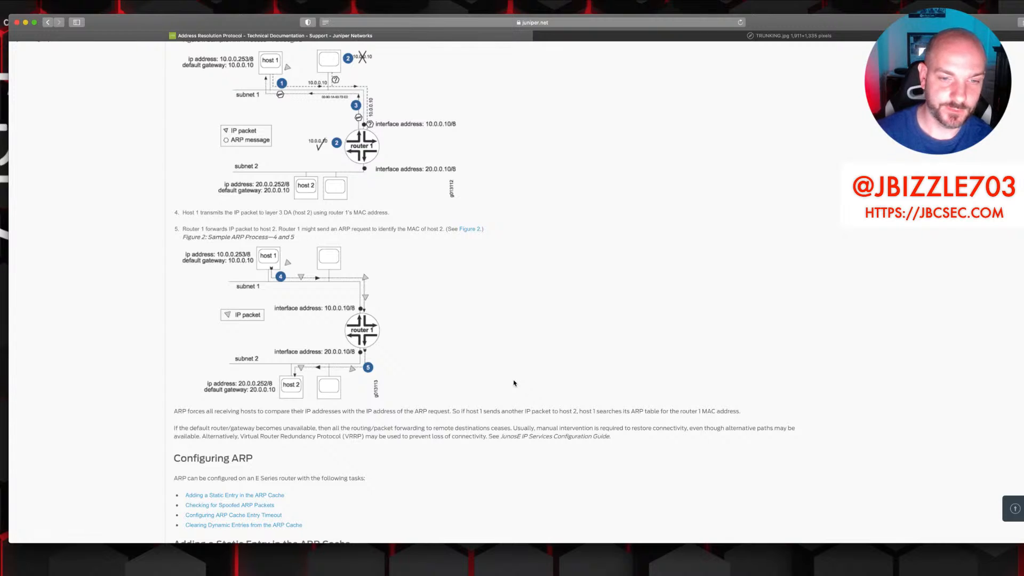
pyautogui.scroll(2, 481, 460)
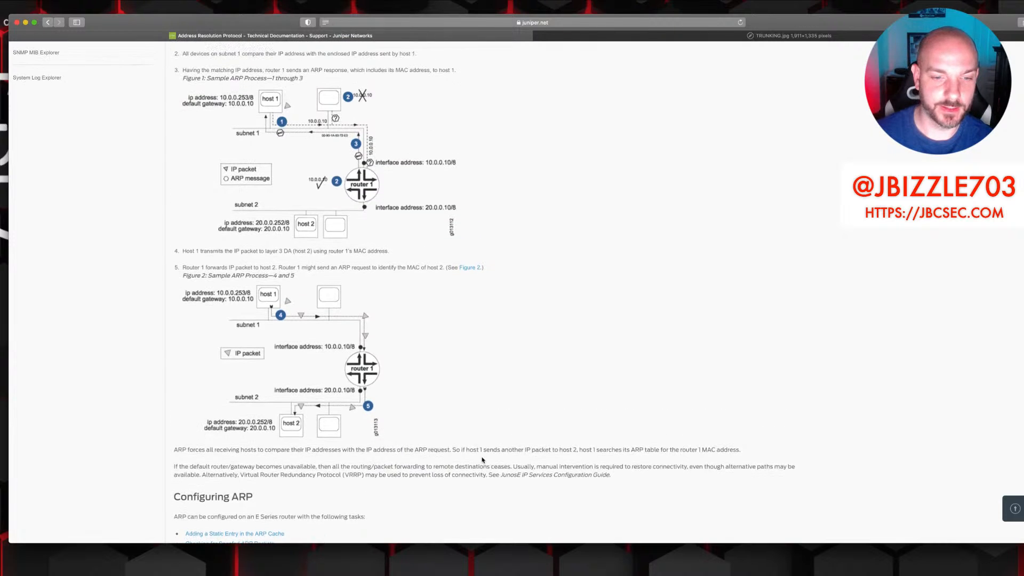
pyautogui.scroll(6, 482, 460)
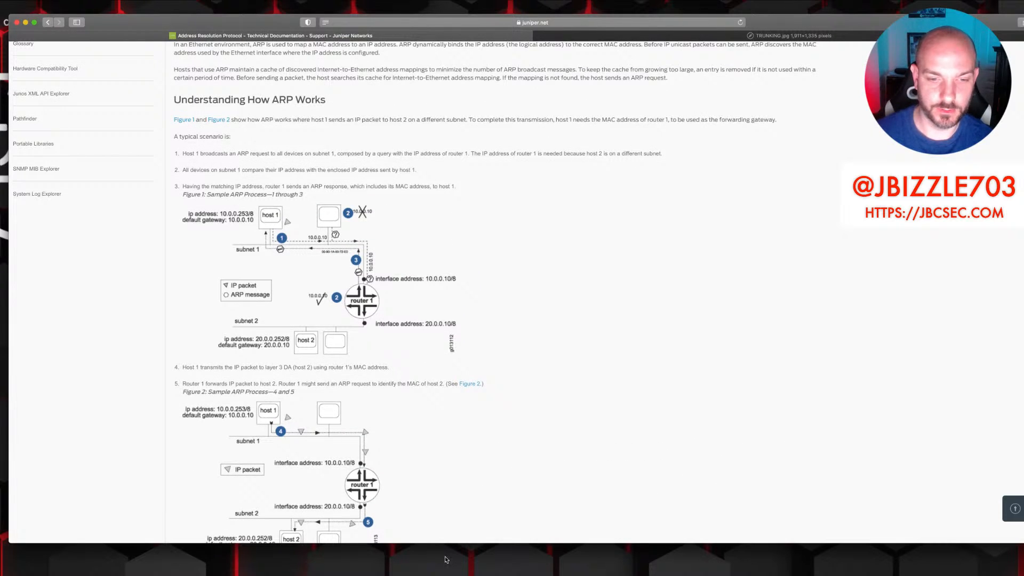
pyautogui.click(445, 556)
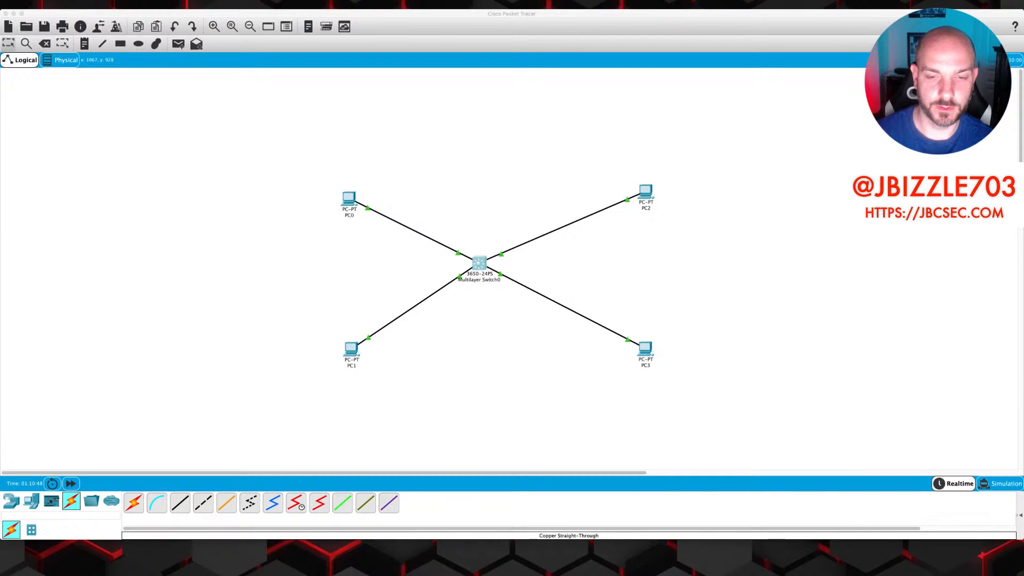
# In Multilayer Switch0's CLI, enter global configuration mode and enable ip routing
pyautogui.click(545, 452)
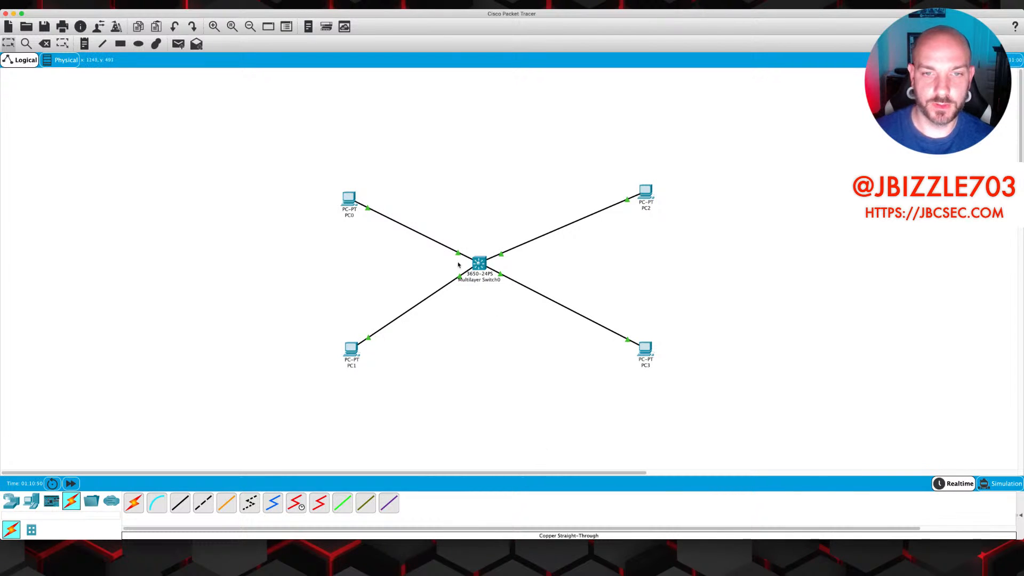
pyautogui.click(481, 263)
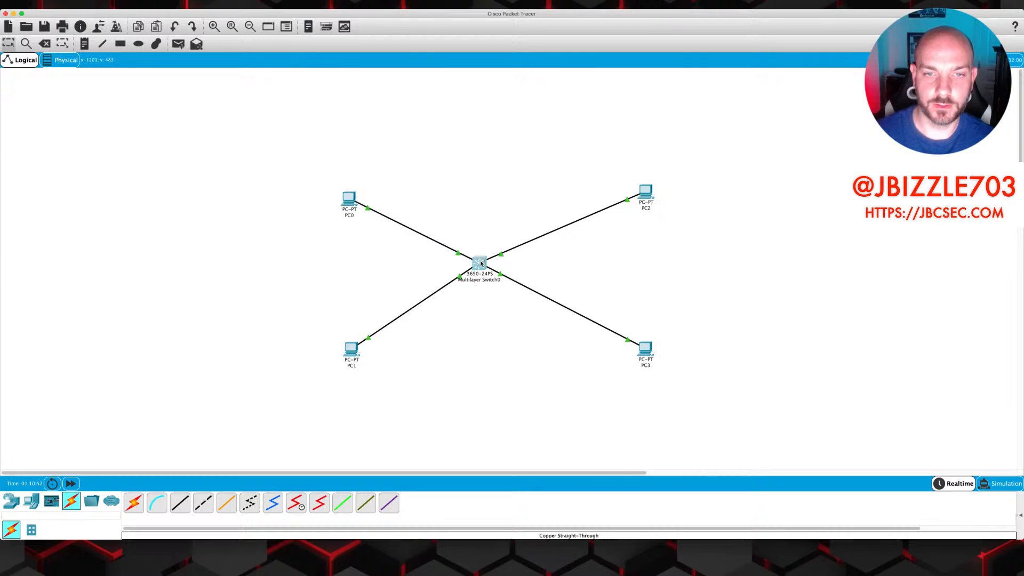
pyautogui.moveTo(481, 321); pyautogui.dragTo(481, 325)
pyautogui.click(429, 354)
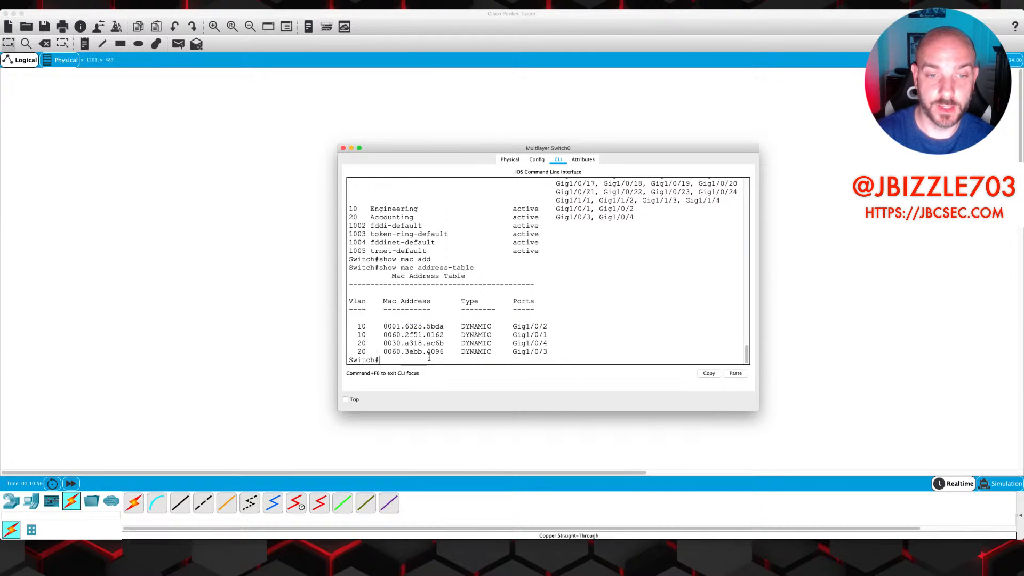
pyautogui.write('conf t')
pyautogui.press('Return')
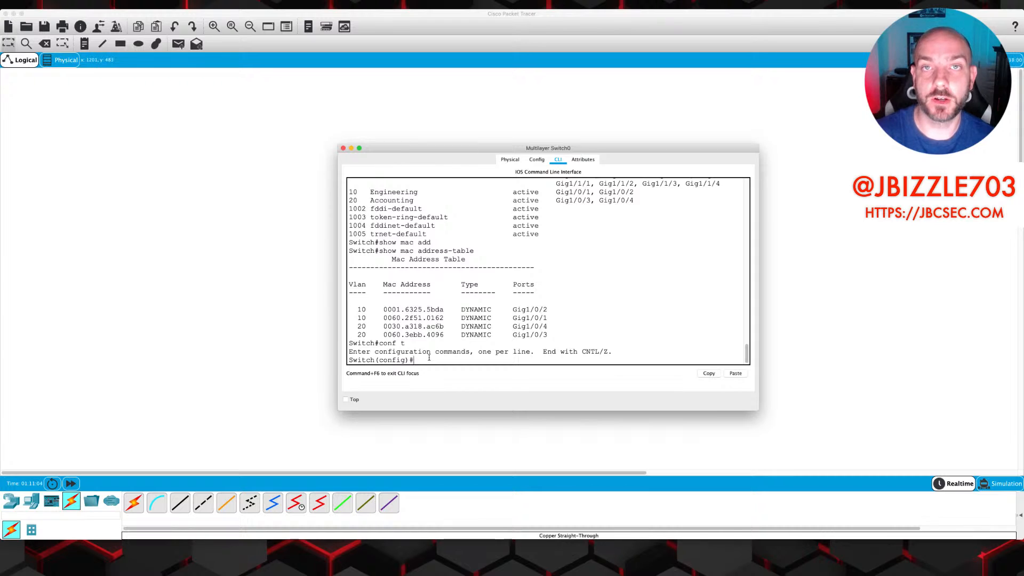
pyautogui.write('ip ')
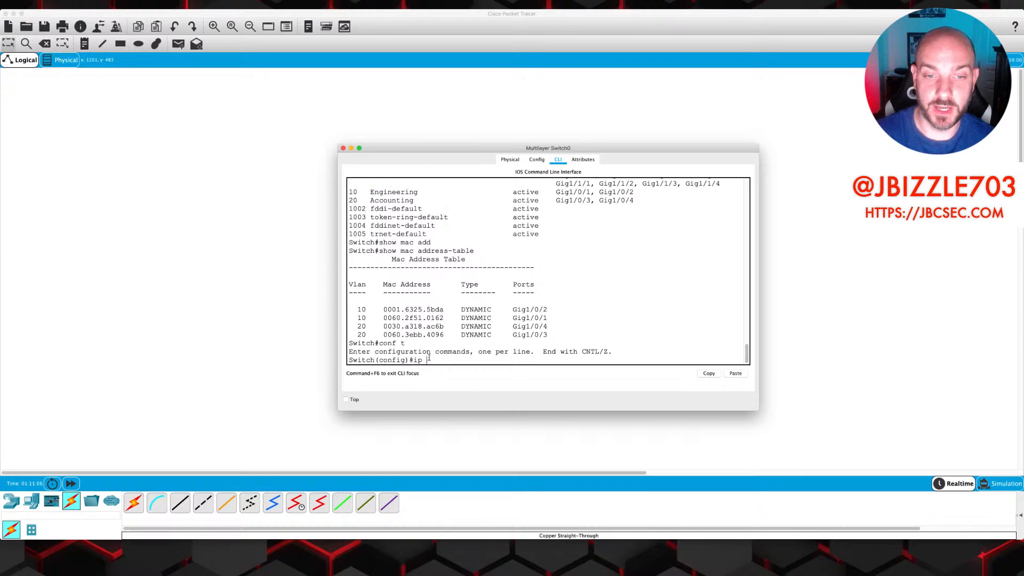
pyautogui.write('routing')
pyautogui.press('Return')
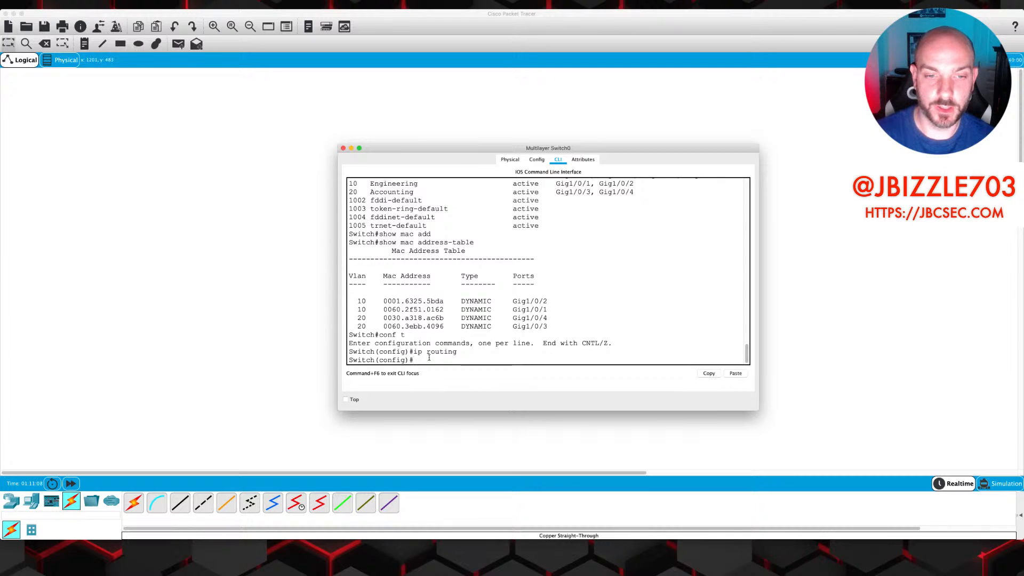
# Give interface VLAN 10 the address 192.168.10.1 255.255.255.0
pyautogui.write('int vlan 10')
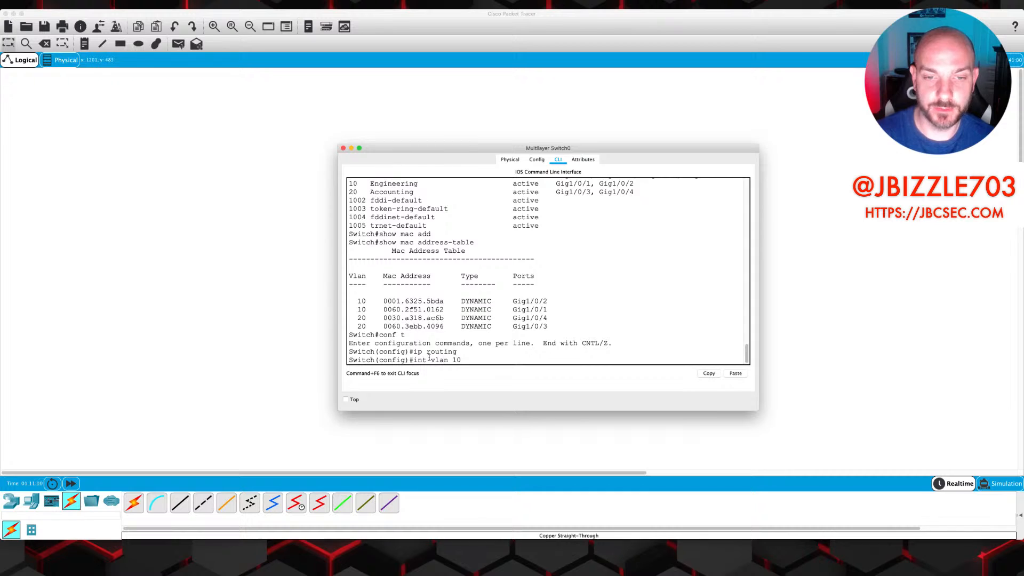
pyautogui.press('Return')
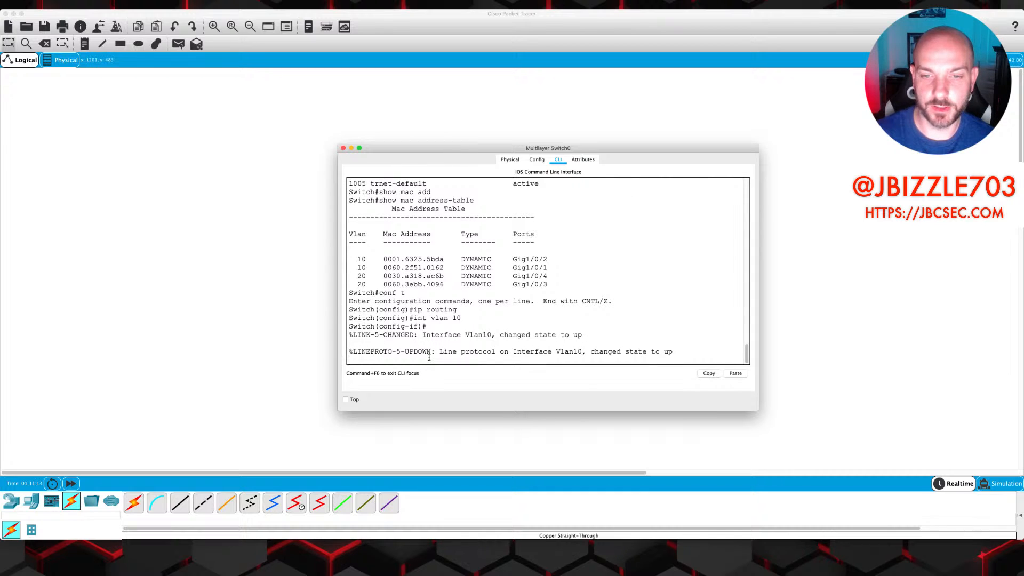
pyautogui.press('Return')
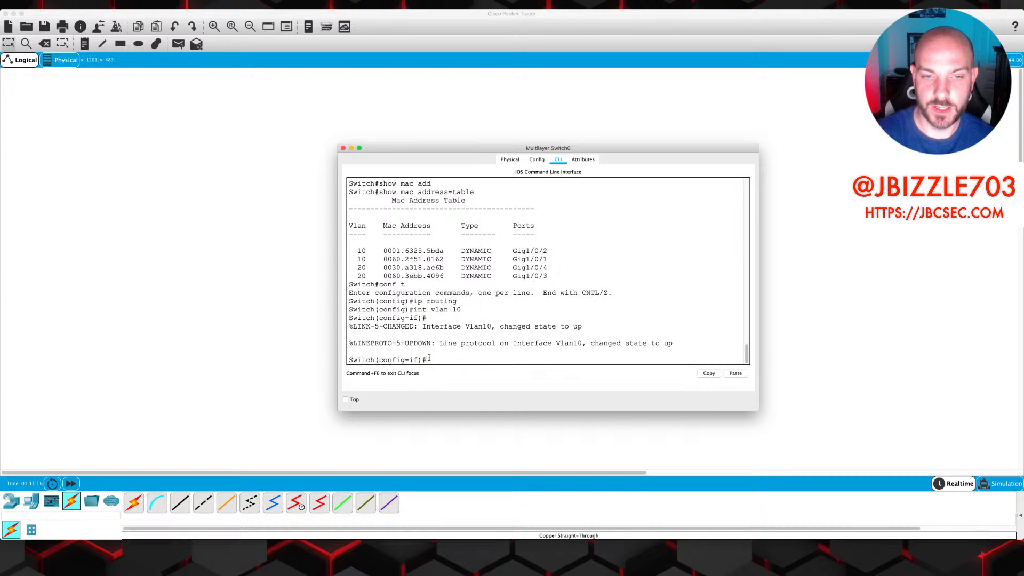
pyautogui.write('ip add')
pyautogui.press('Tab')
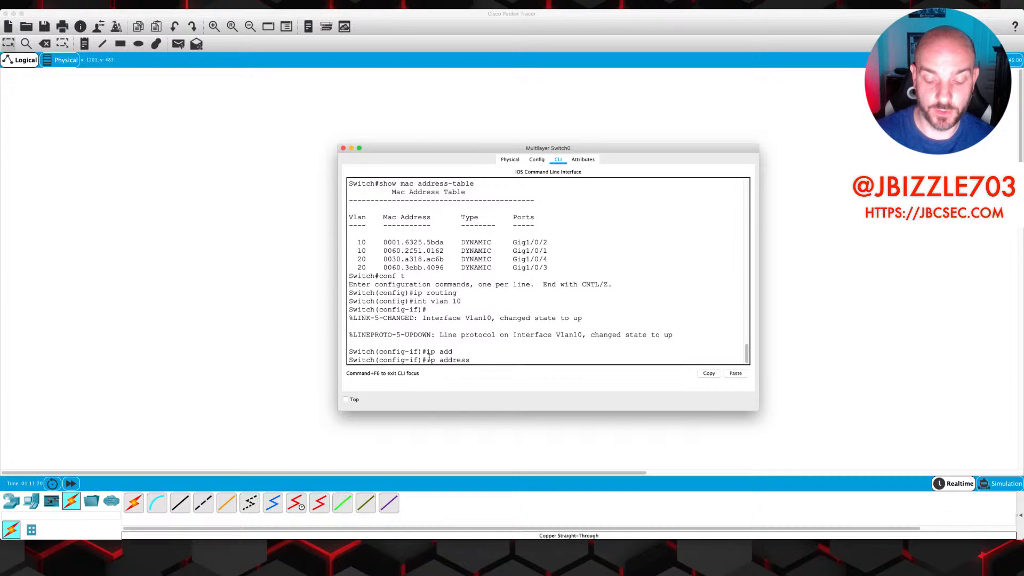
pyautogui.write('192.168.')
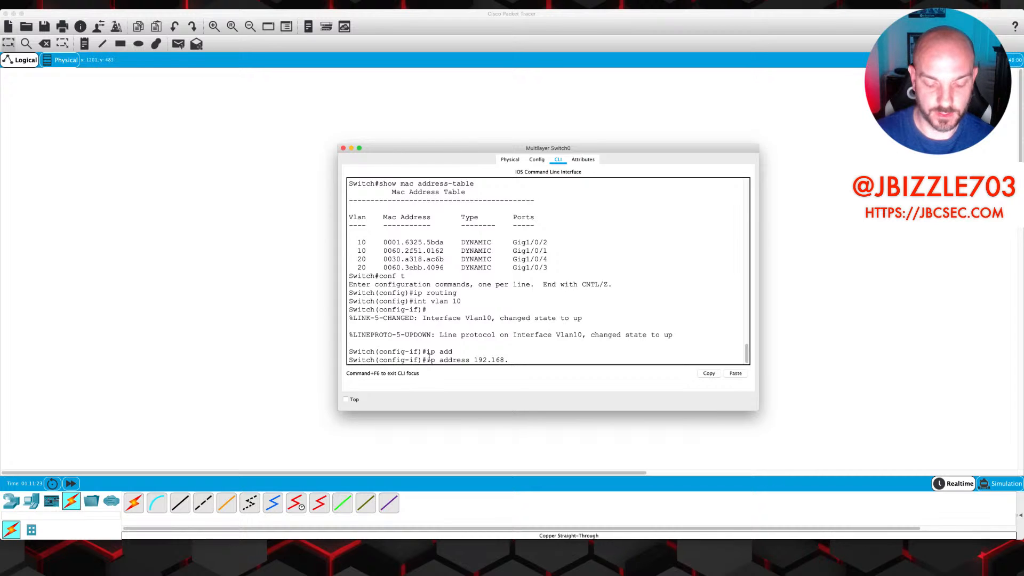
pyautogui.write('10.1 2')
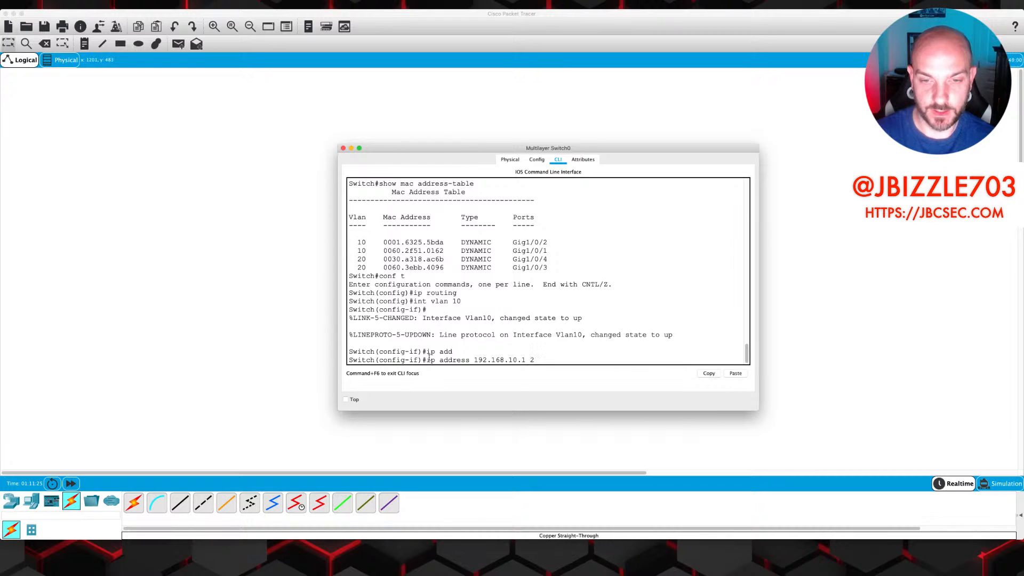
pyautogui.write('55.255.255')
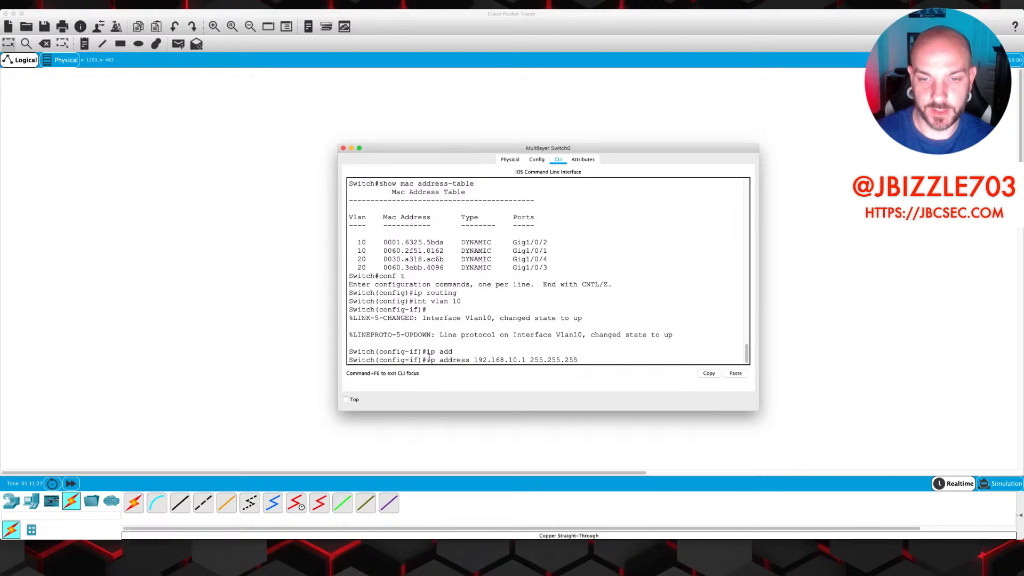
pyautogui.write('.0')
pyautogui.press('Return')
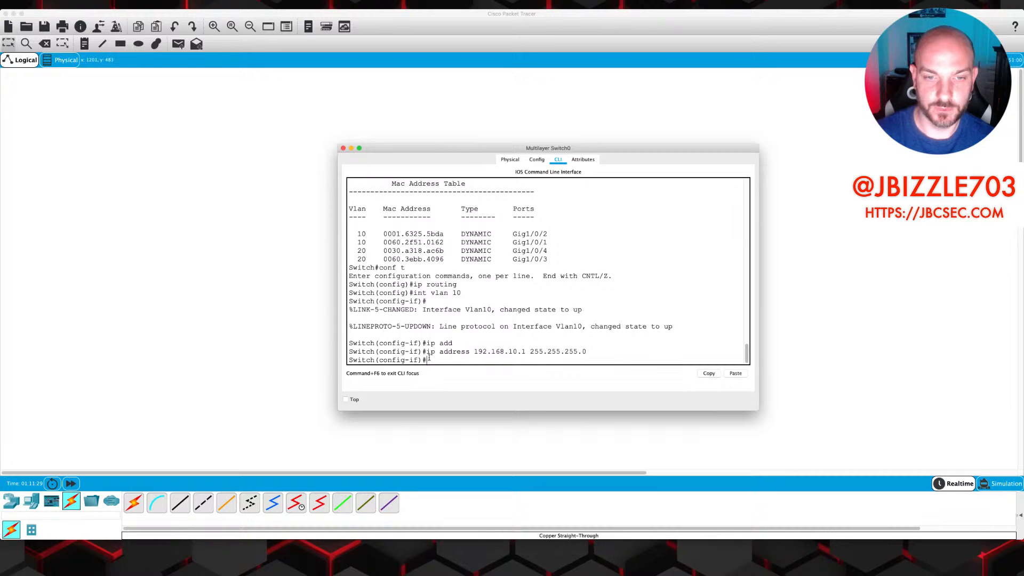
# Give interface VLAN 20 the address 192.168.20.1 and exit back to privileged mode
pyautogui.write('int vlan ')
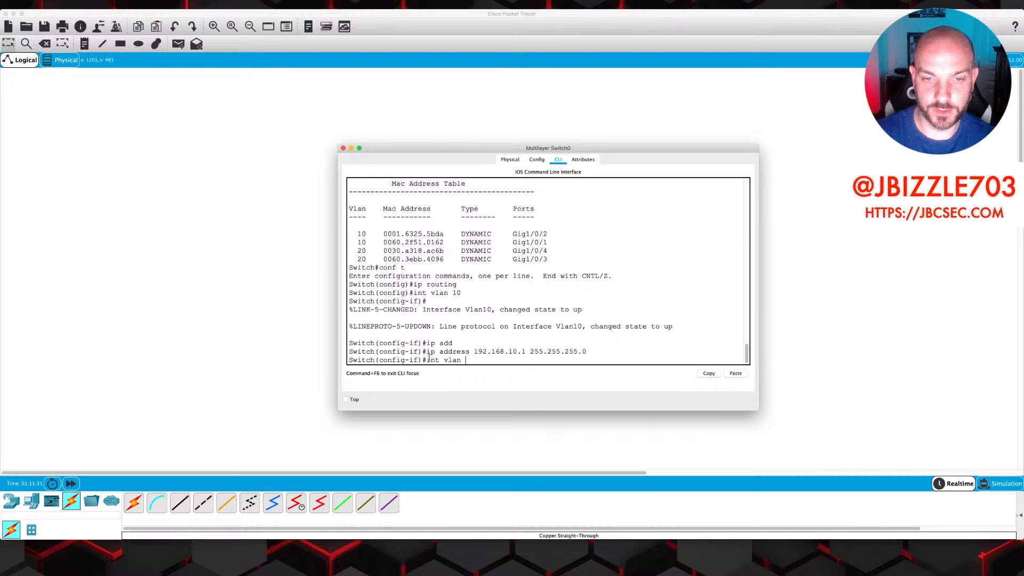
pyautogui.write('20')
pyautogui.press('Return')
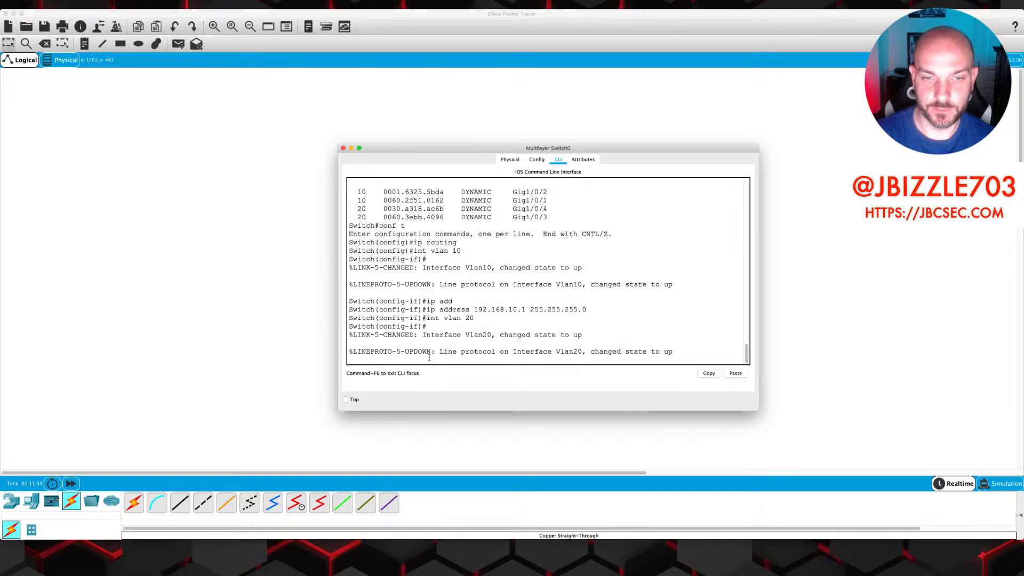
pyautogui.press('Return')
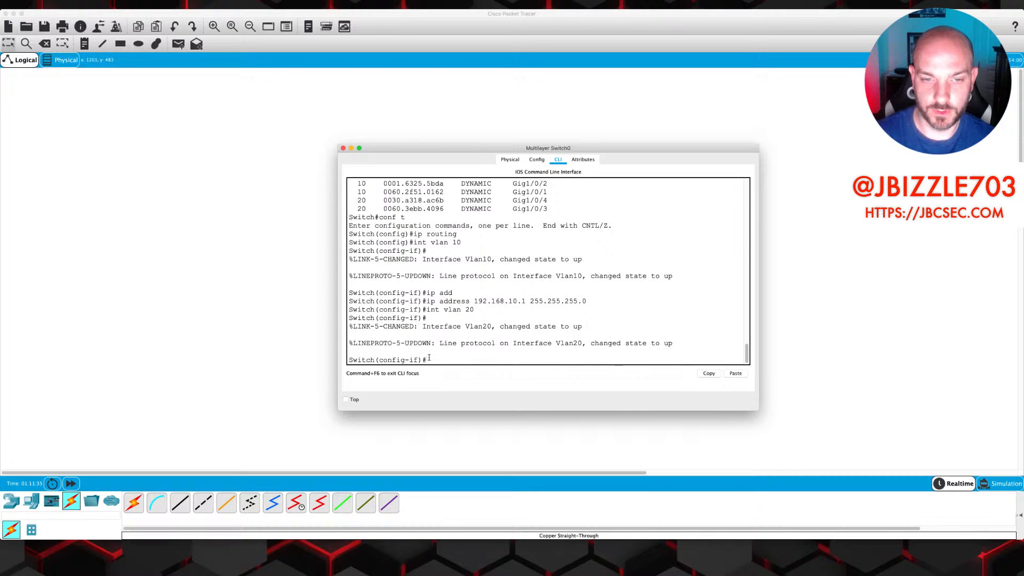
pyautogui.write('ip add')
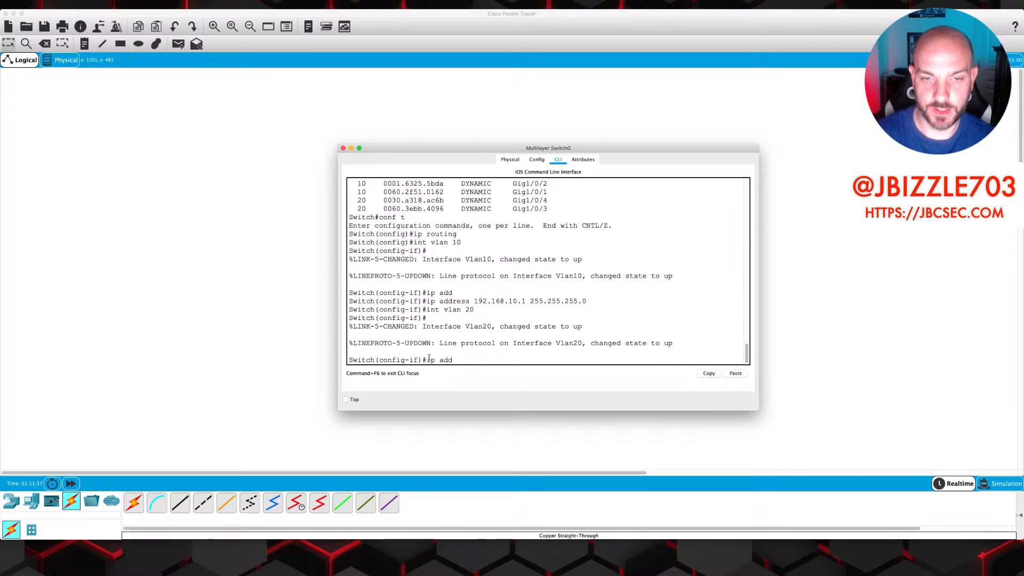
pyautogui.write(' 192.168.20')
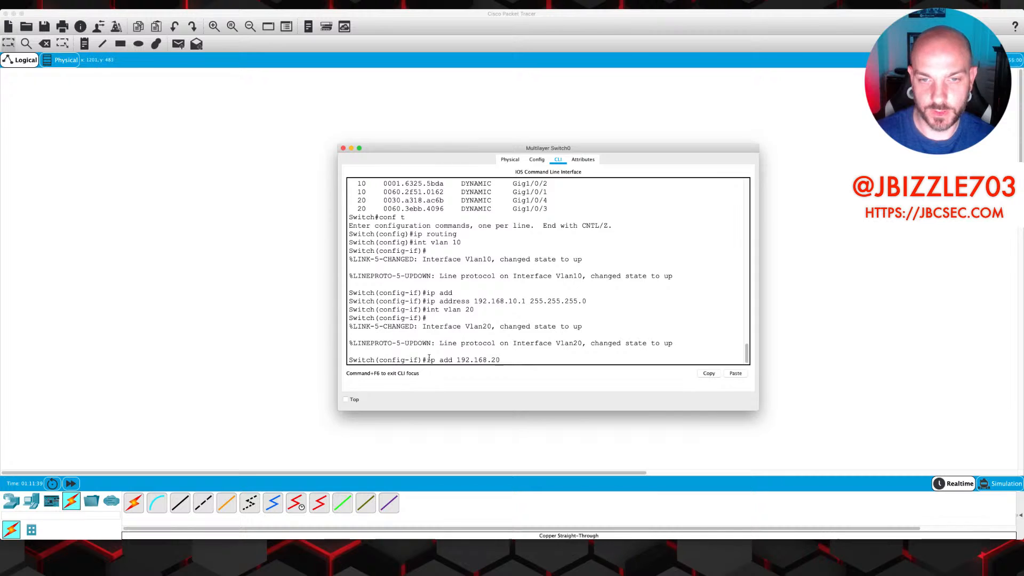
pyautogui.write('.1 255.255.255.')
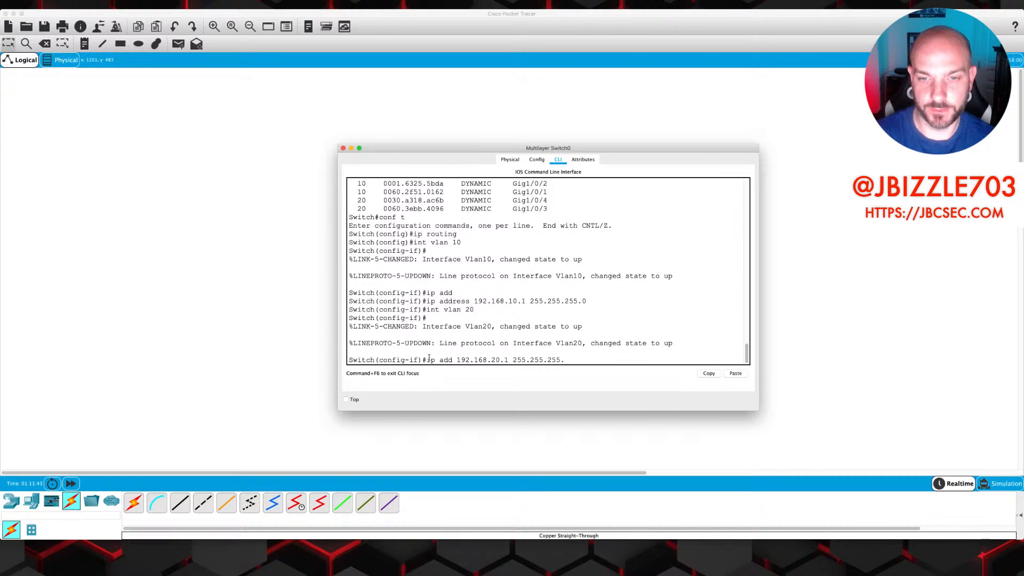
pyautogui.write('255.0')
pyautogui.press('Return')
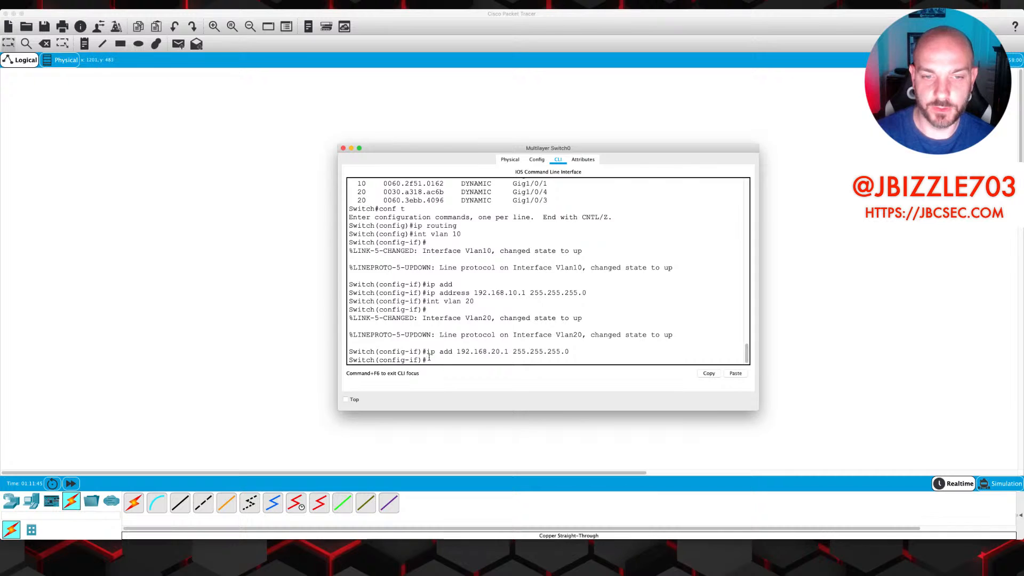
pyautogui.write('exit')
pyautogui.press('Return')
pyautogui.write('exit')
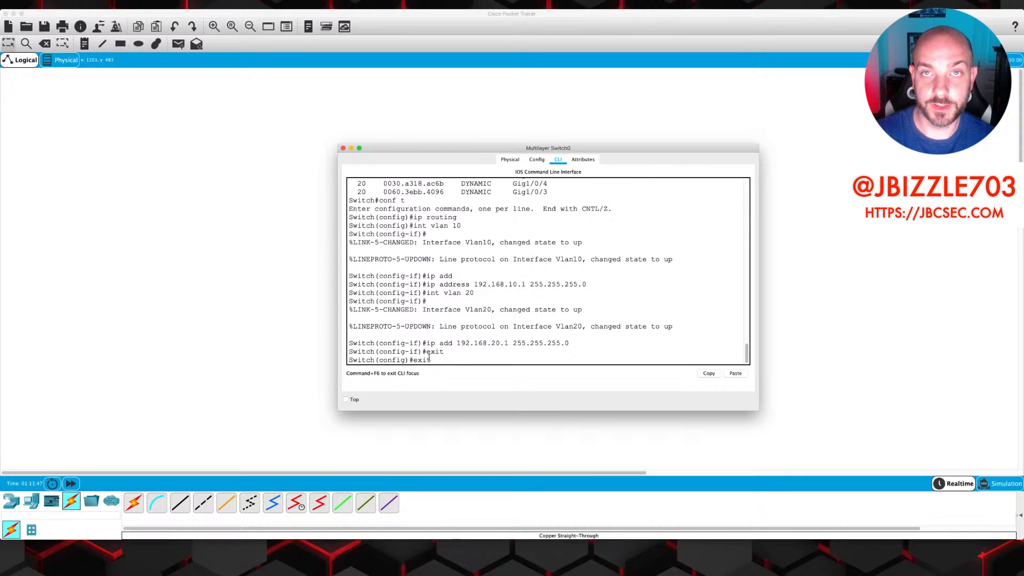
pyautogui.press('Return')
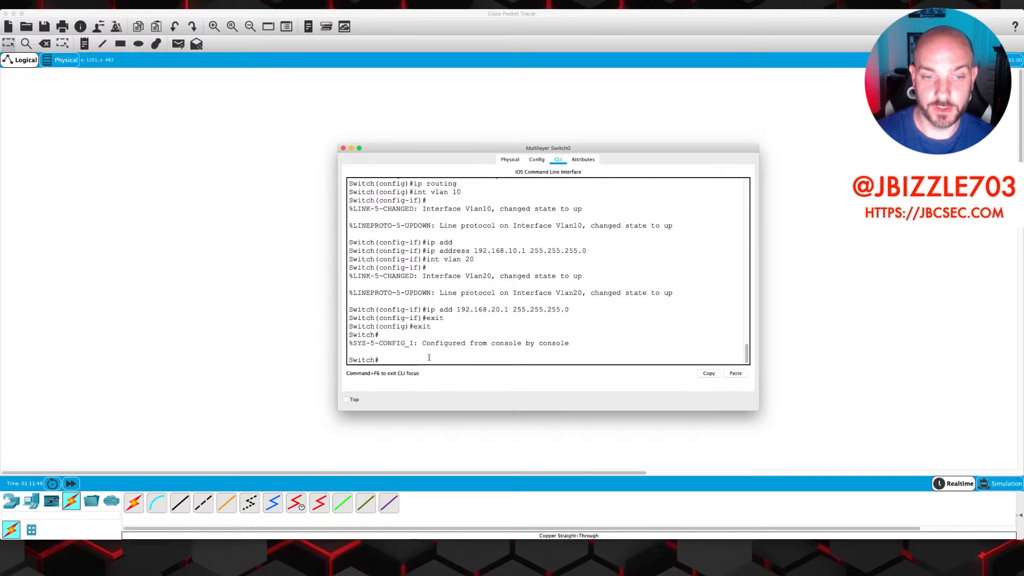
# Run show ip int brief to confirm Vlan10 (192.168.10.1) and Vlan20 (192.168.20.1) are up/up
pyautogui.write('show ip int')
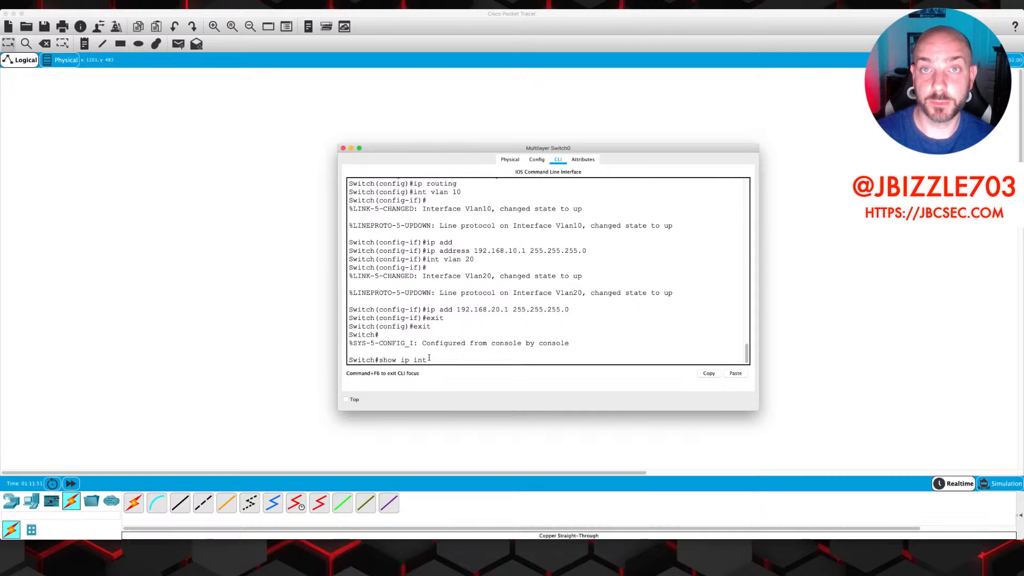
pyautogui.write(' brief')
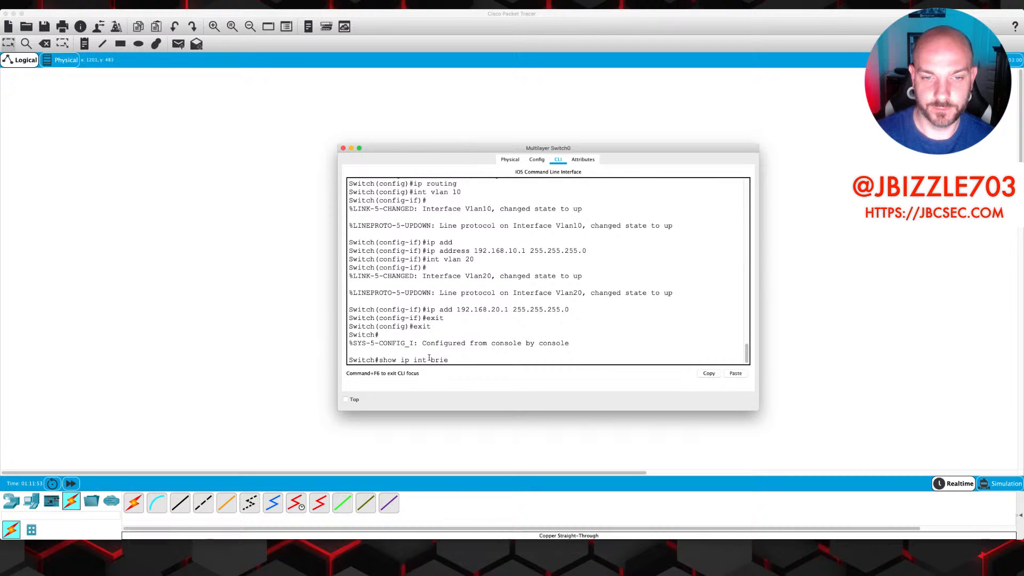
pyautogui.press('Return')
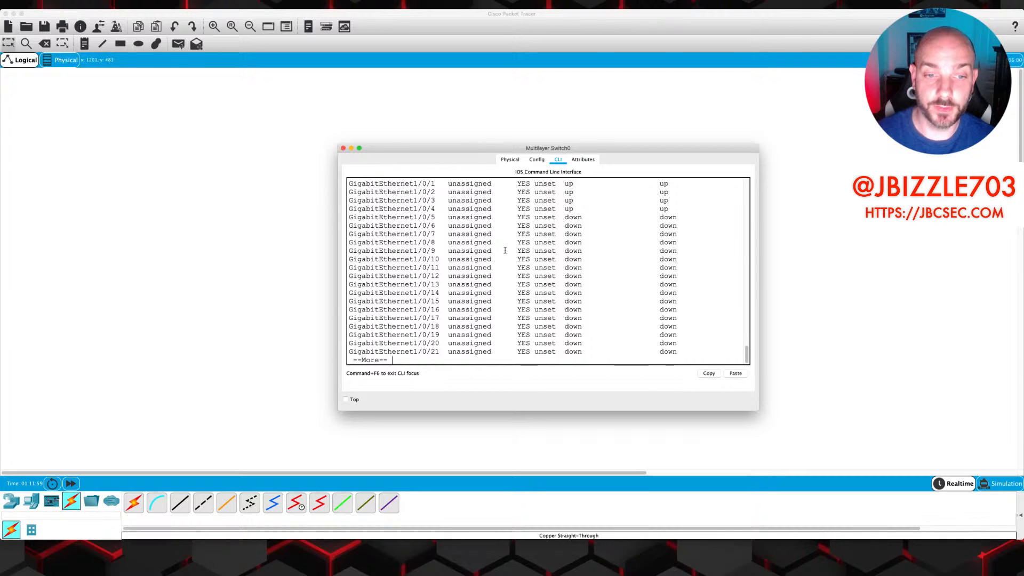
pyautogui.press('space')
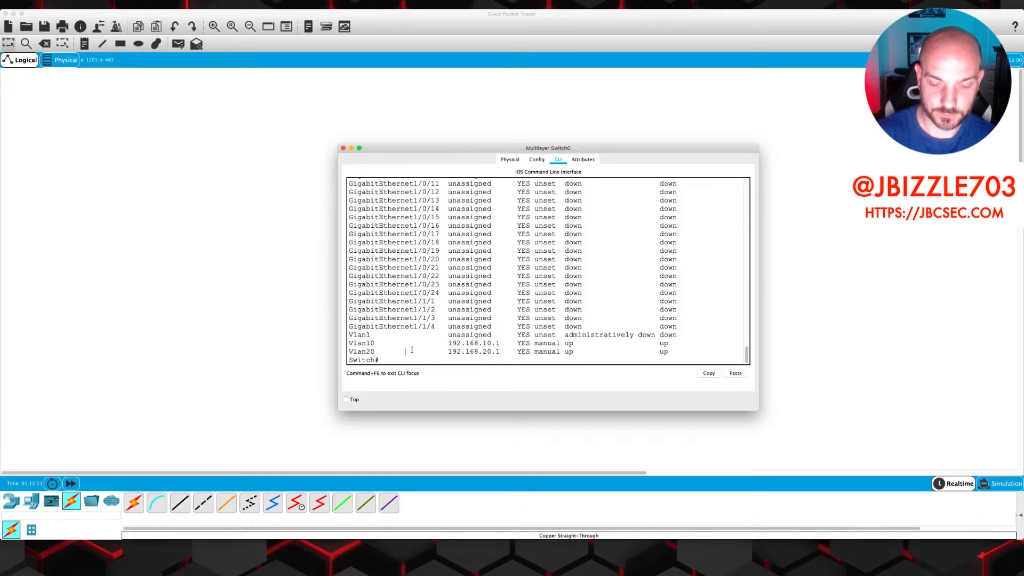
pyautogui.write('ping 192.168.')
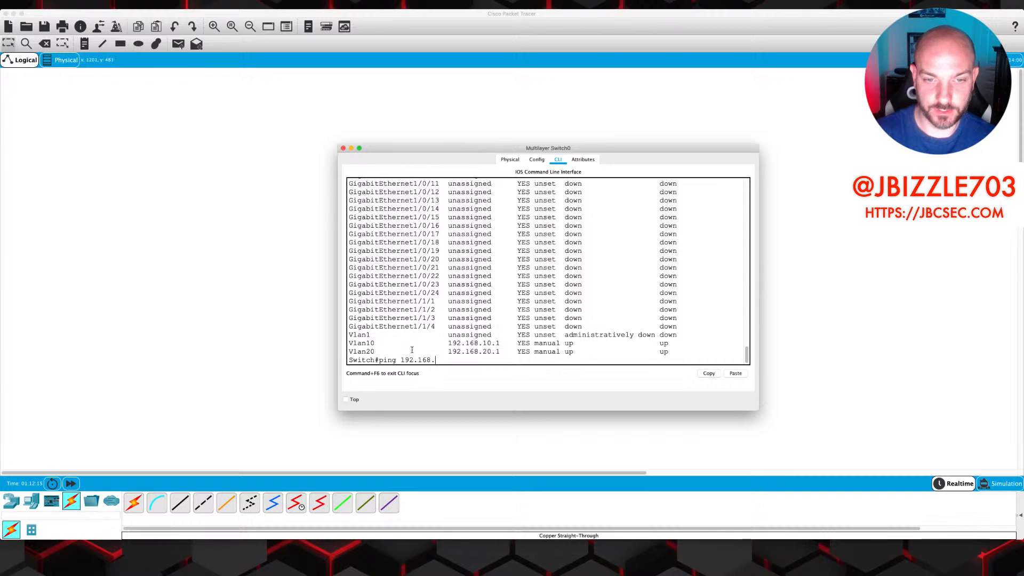
pyautogui.write('10.2')
# From the switch, ping the VLAN 10 PCs at 192.168.10.2 and 192.168.10.3
pyautogui.press('Return')
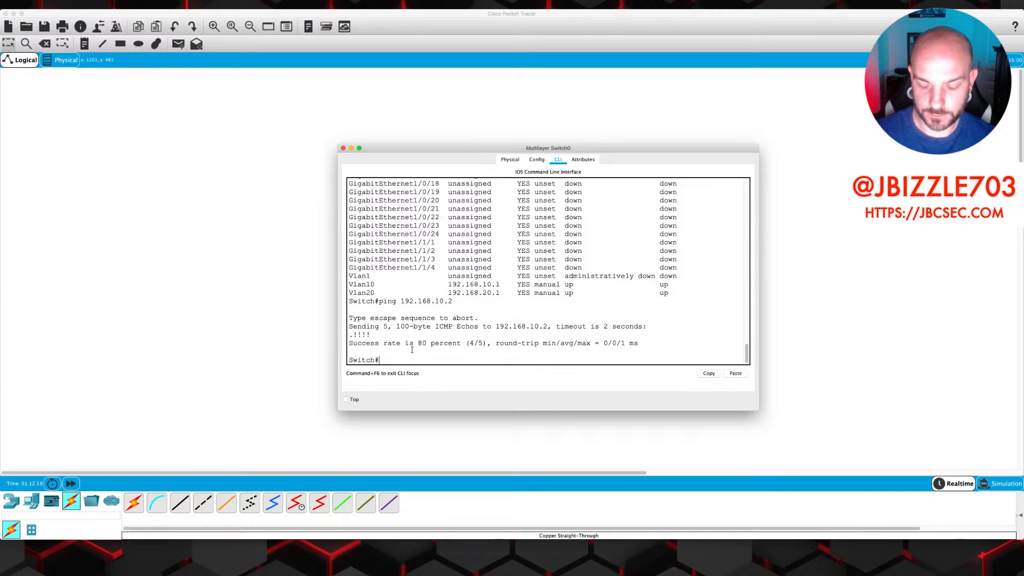
pyautogui.press('Up')
pyautogui.press('BackSpace')
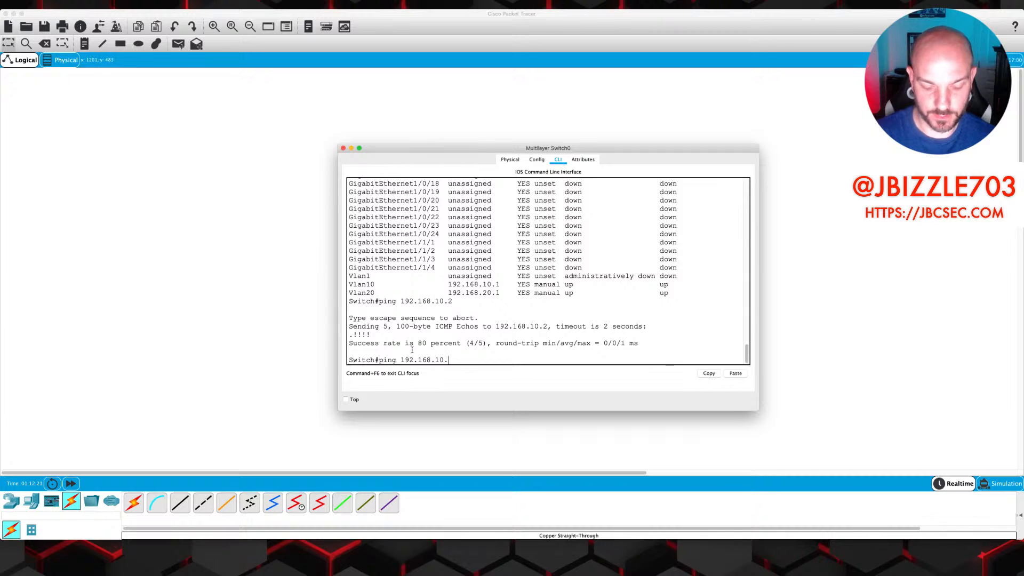
pyautogui.write('3')
pyautogui.press('Return')
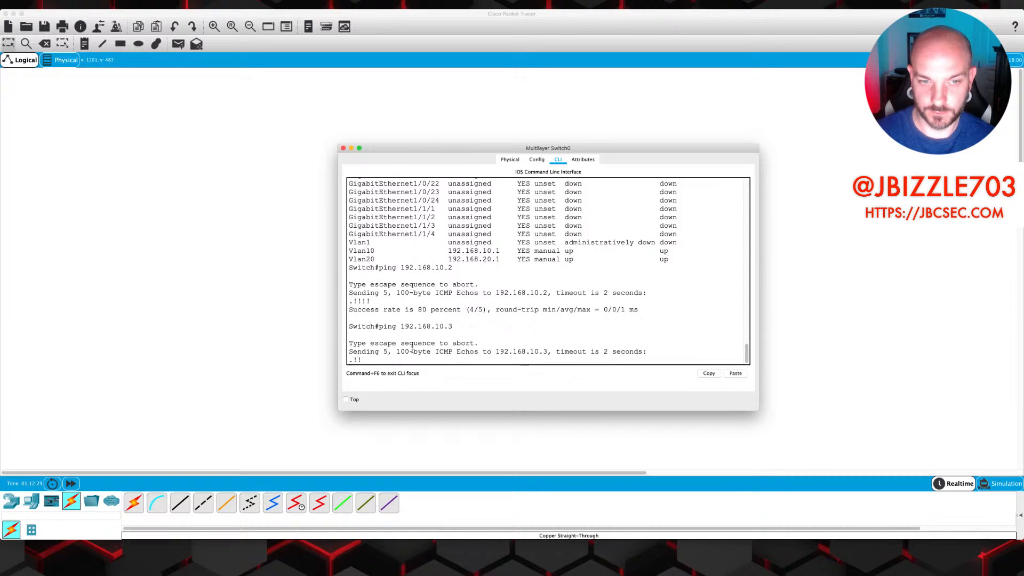
# Ping 192.168.20.2 and 192.168.20.3, then show ip route to see both subnets connected
pyautogui.press('Up')
pyautogui.press('BackSpace')
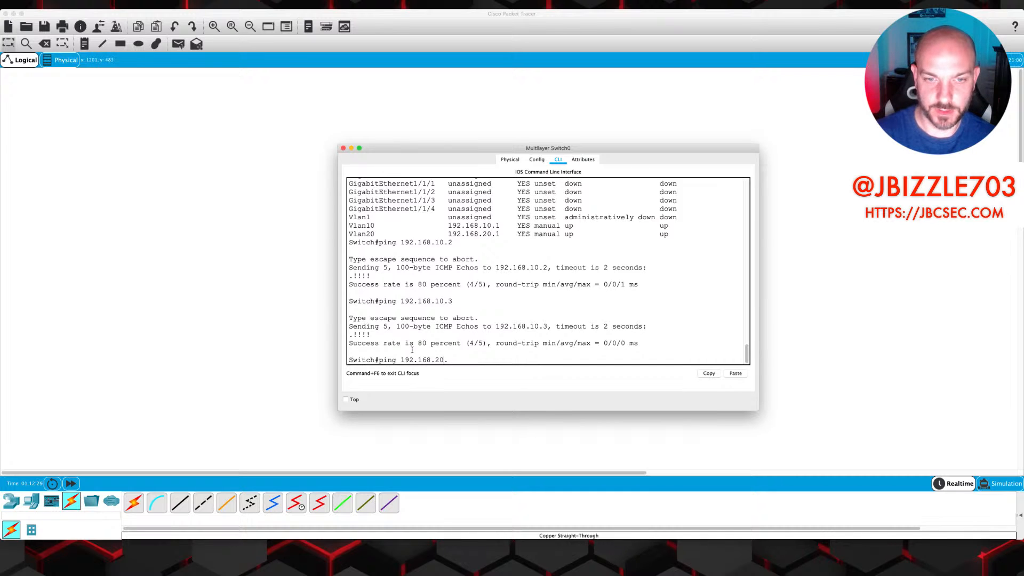
pyautogui.write('20.2')
pyautogui.press('Return')
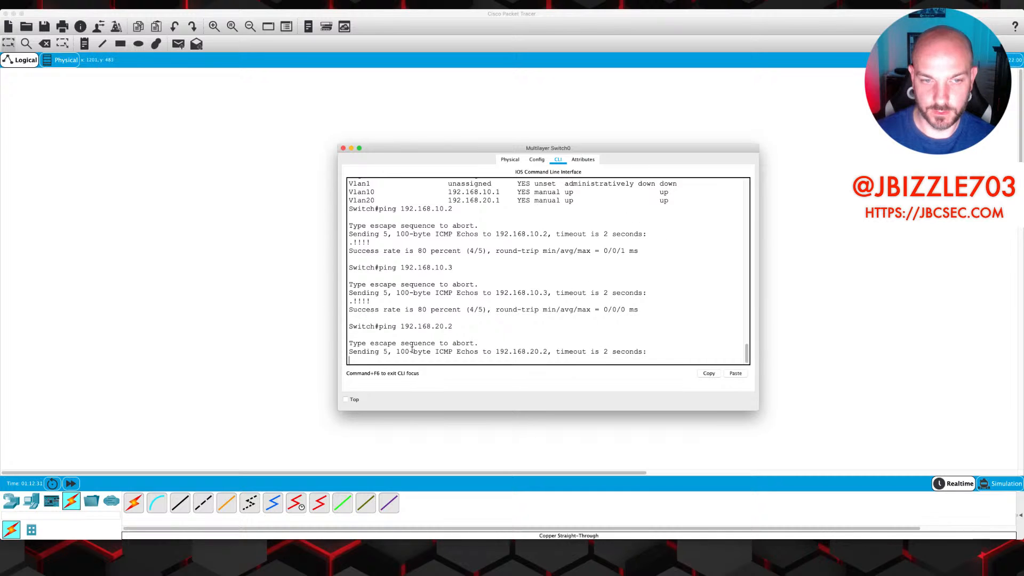
pyautogui.press('Up')
pyautogui.press('BackSpace')
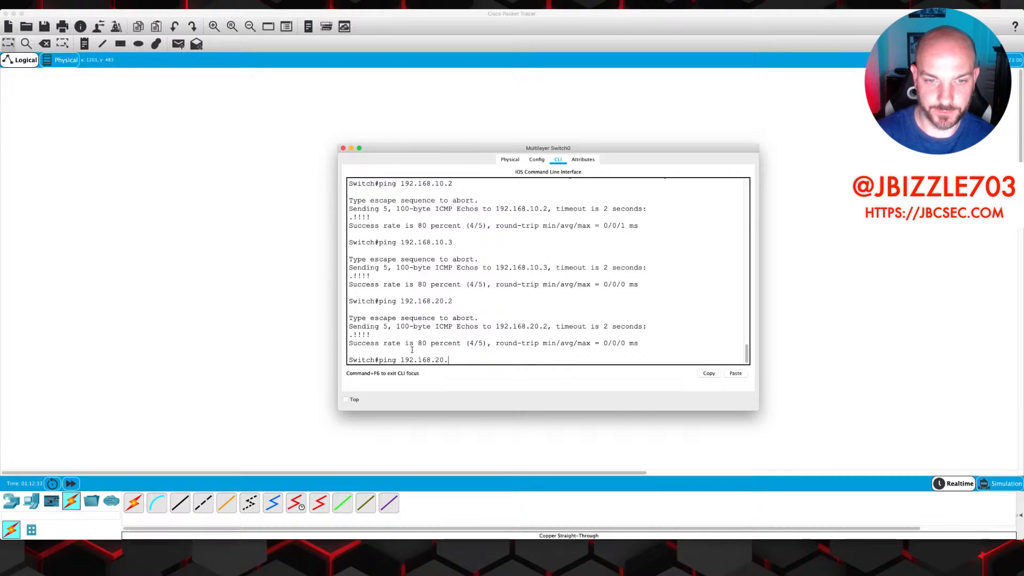
pyautogui.write('3')
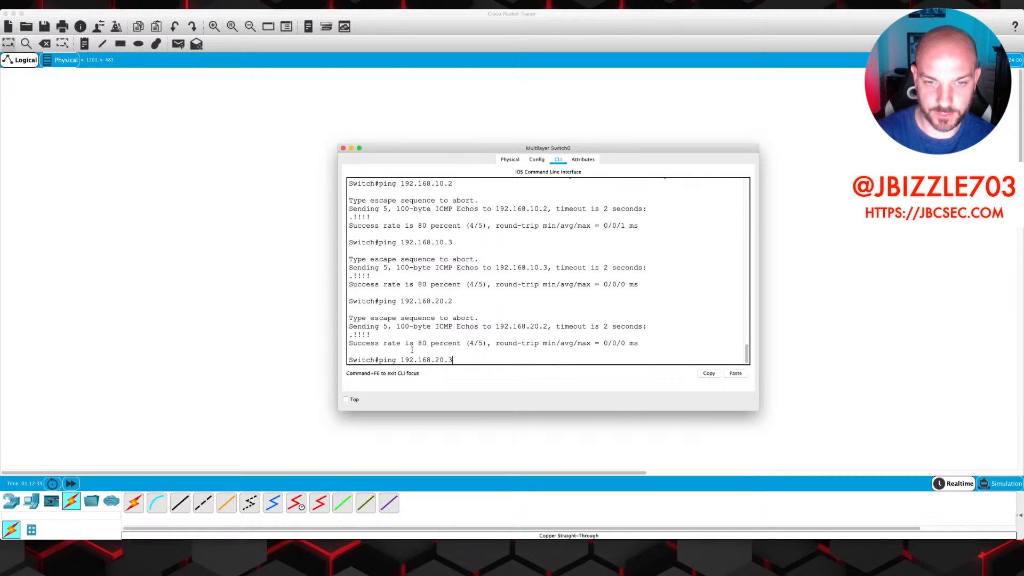
pyautogui.press('Return')
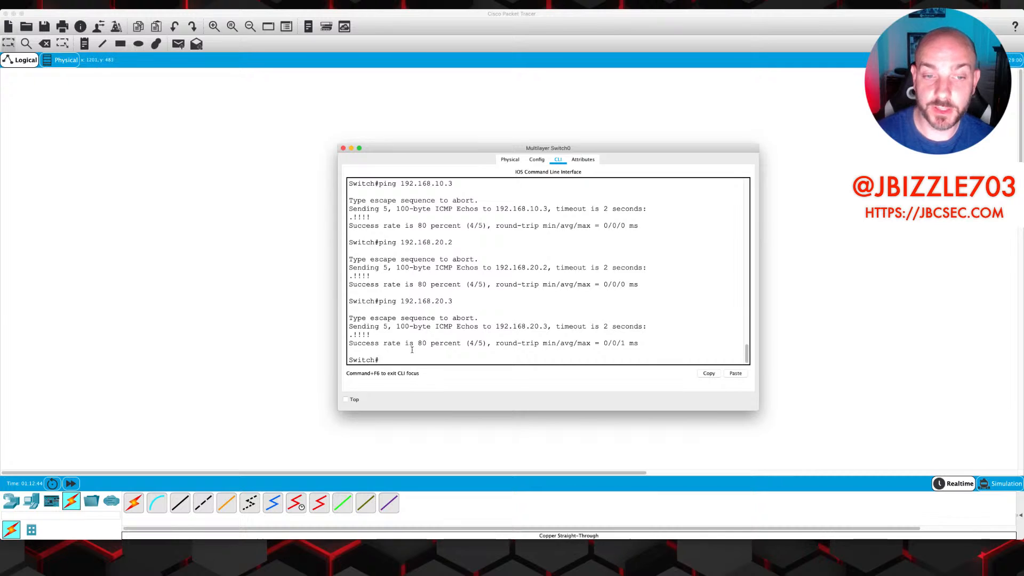
pyautogui.write('show i')
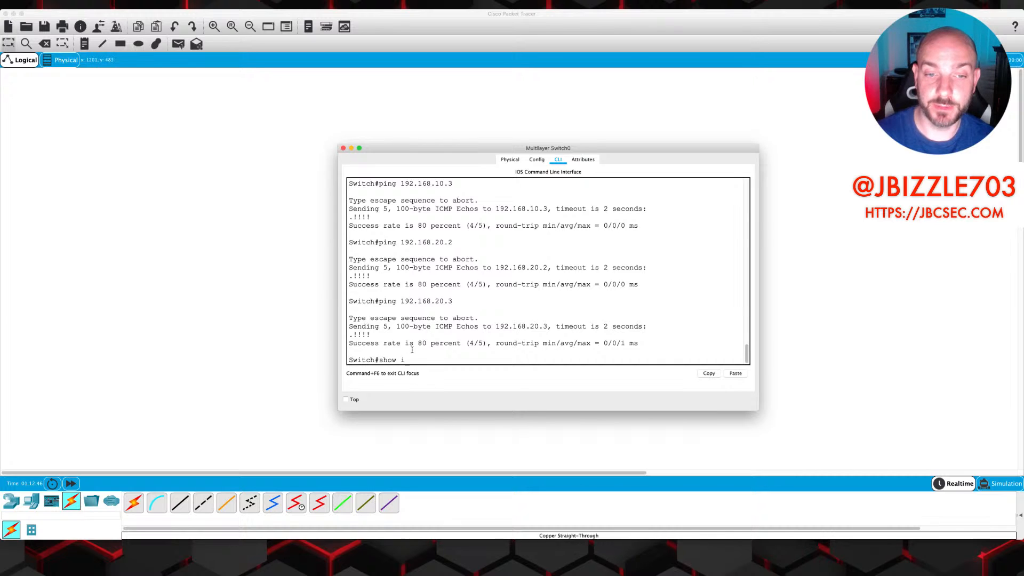
pyautogui.write('p route')
pyautogui.press('Return')
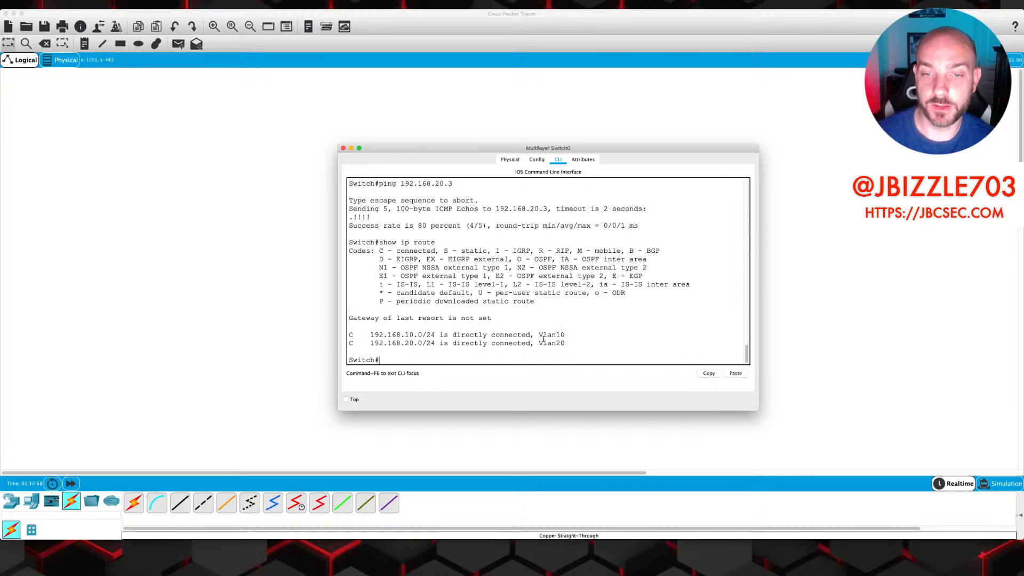
# From PC0's command prompt, ping 192.168.20.2 and 192.168.20.3 in VLAN 20
pyautogui.press('super+w')
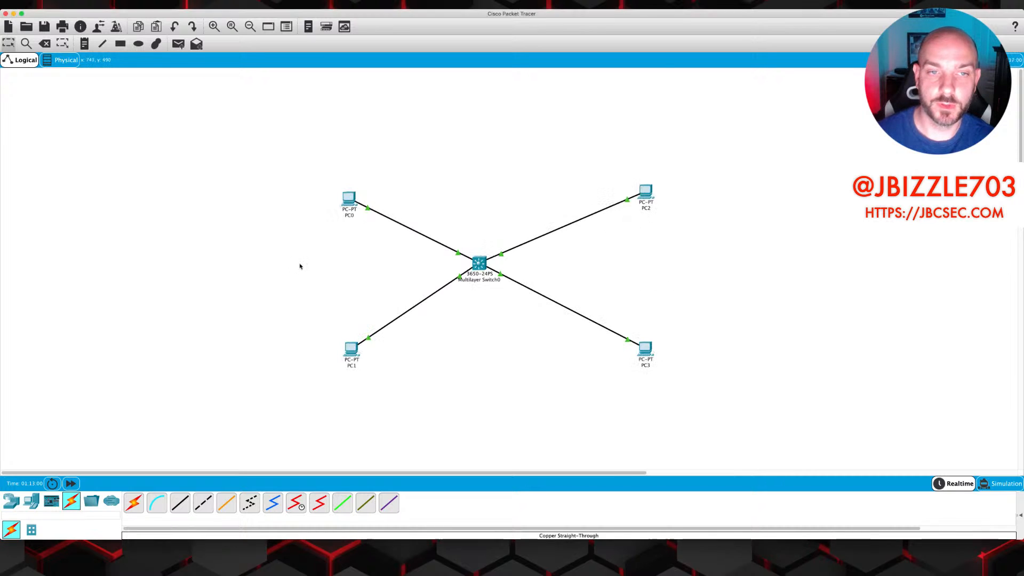
pyautogui.click(350, 199)
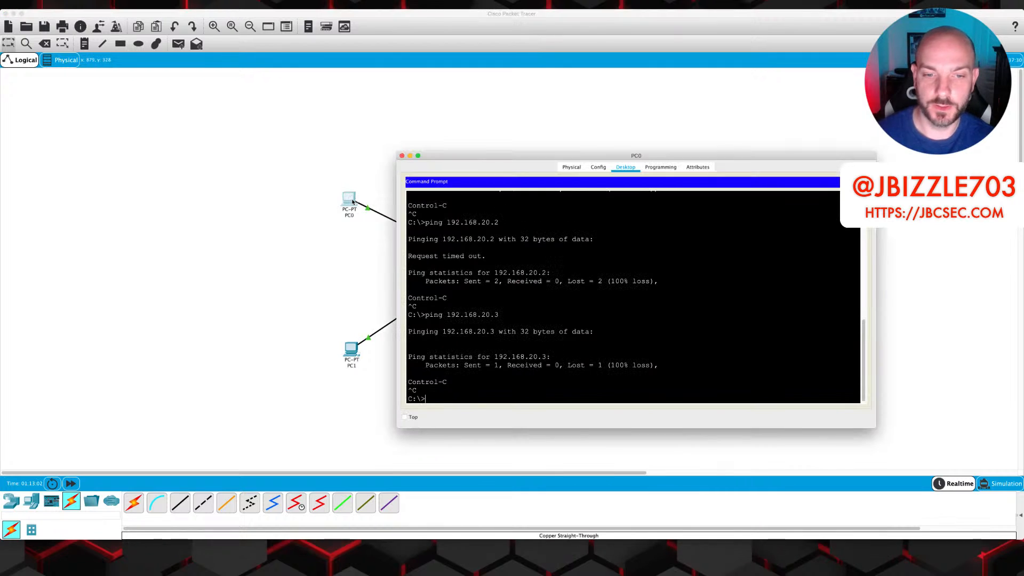
pyautogui.press('Up')
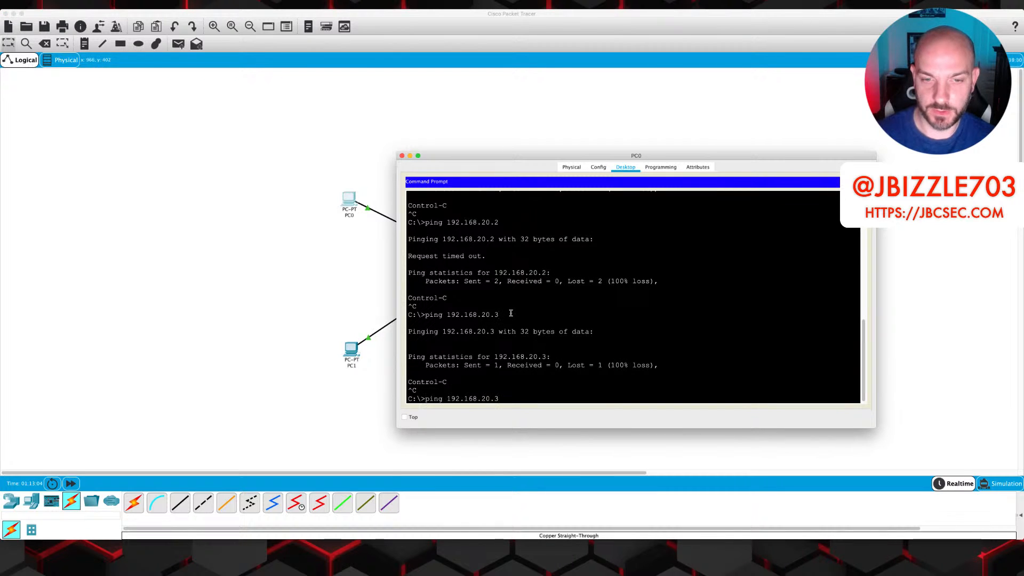
pyautogui.press('BackSpace')
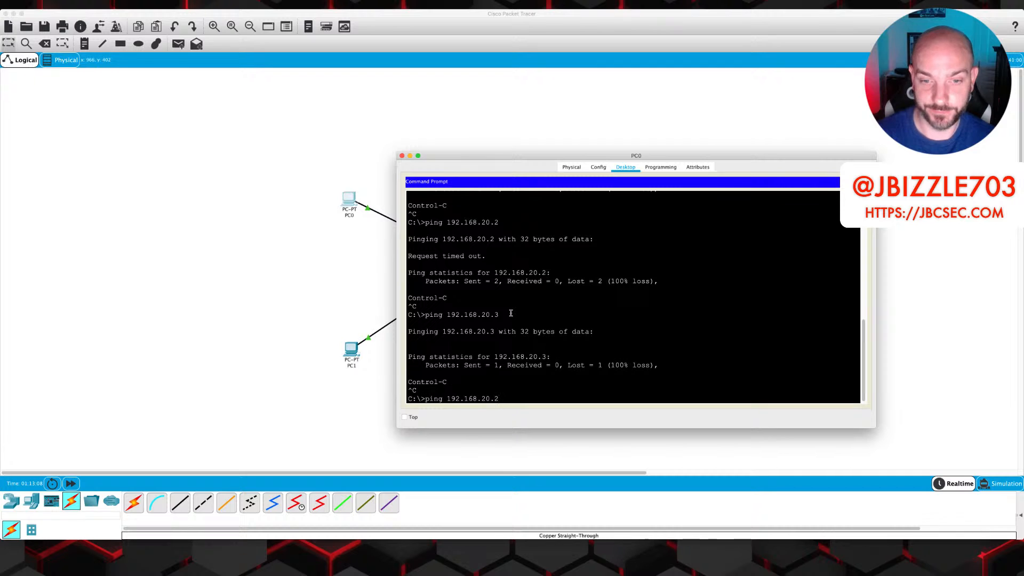
pyautogui.press('Return')
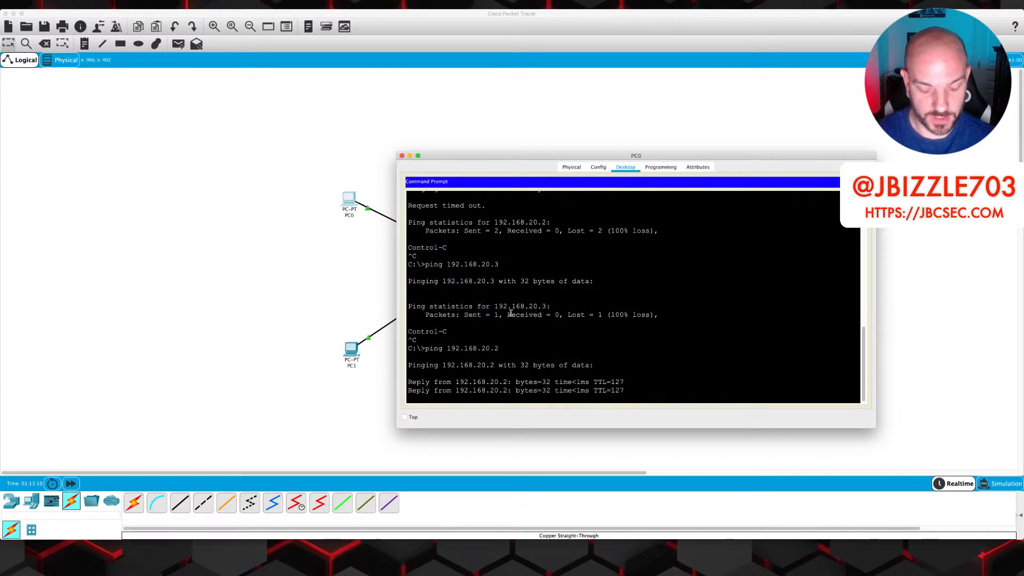
pyautogui.hotkey('ctrl', 'c')
pyautogui.press('Up')
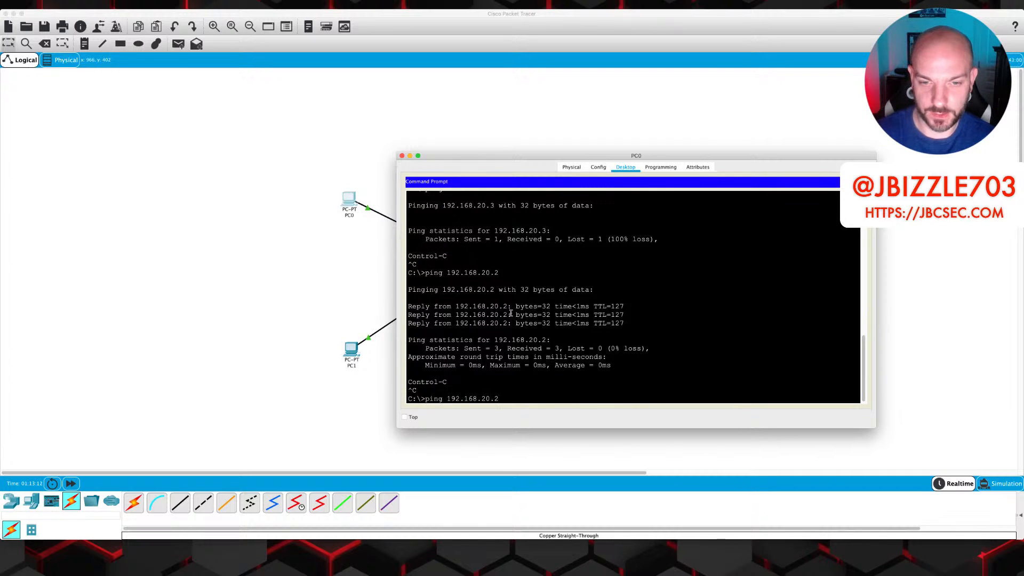
pyautogui.write('3')
pyautogui.press('Return')
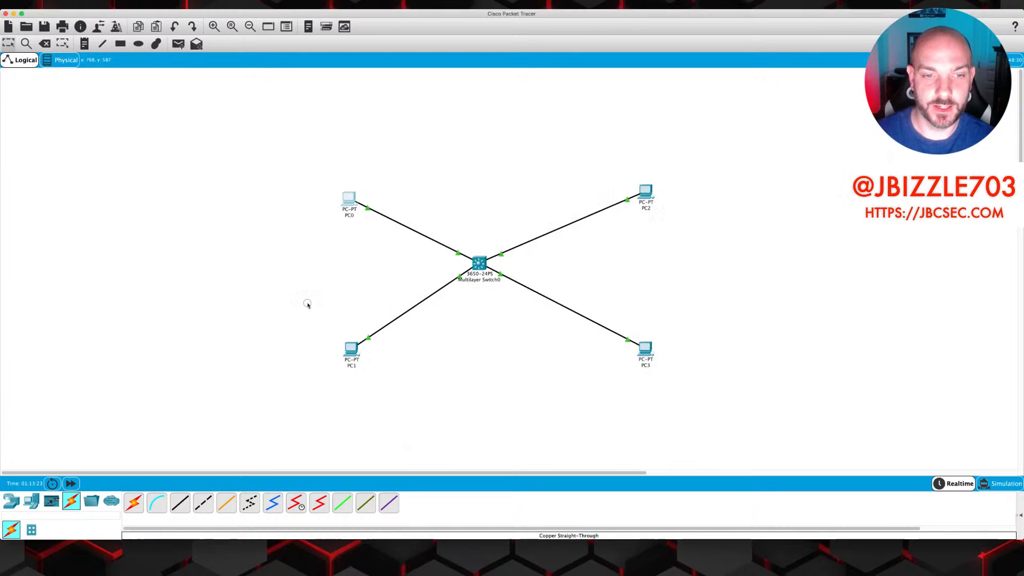
# From PC1's command prompt, ping 192.168.20.2 and then 192.168.20.3
pyautogui.press('super+w')
pyautogui.click(352, 352)
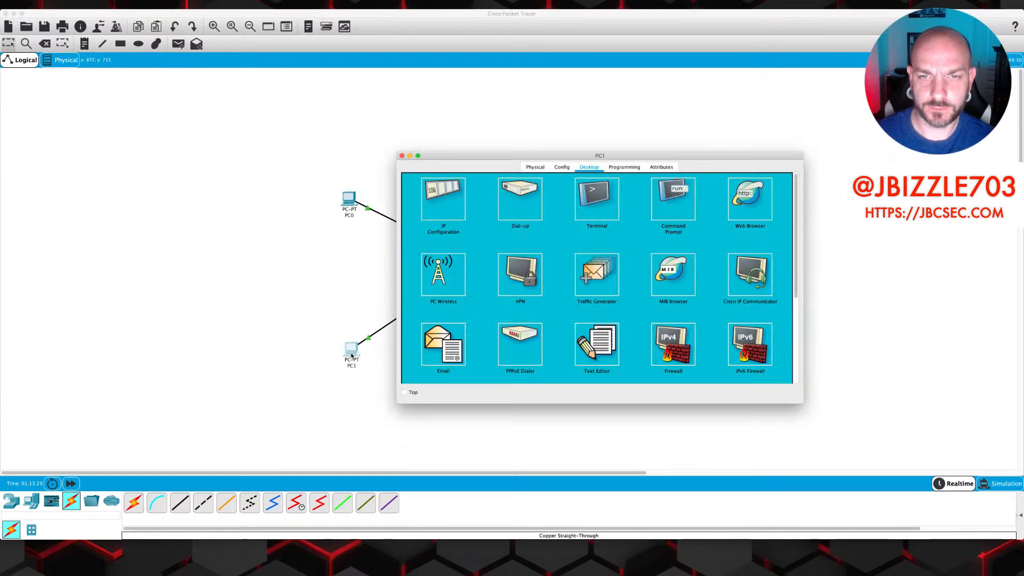
pyautogui.click(667, 201)
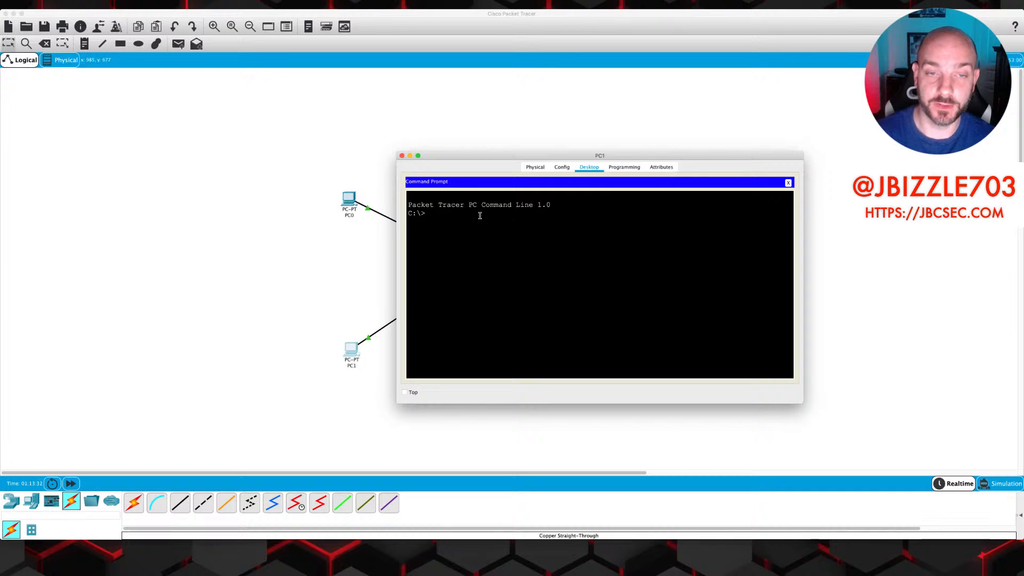
pyautogui.write('ping 192.168')
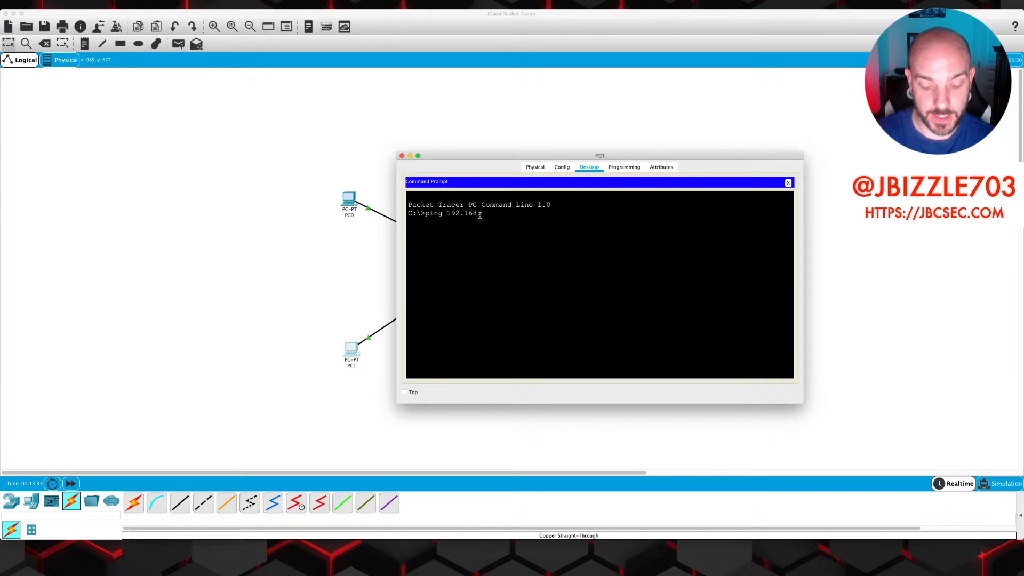
pyautogui.write('.20.')
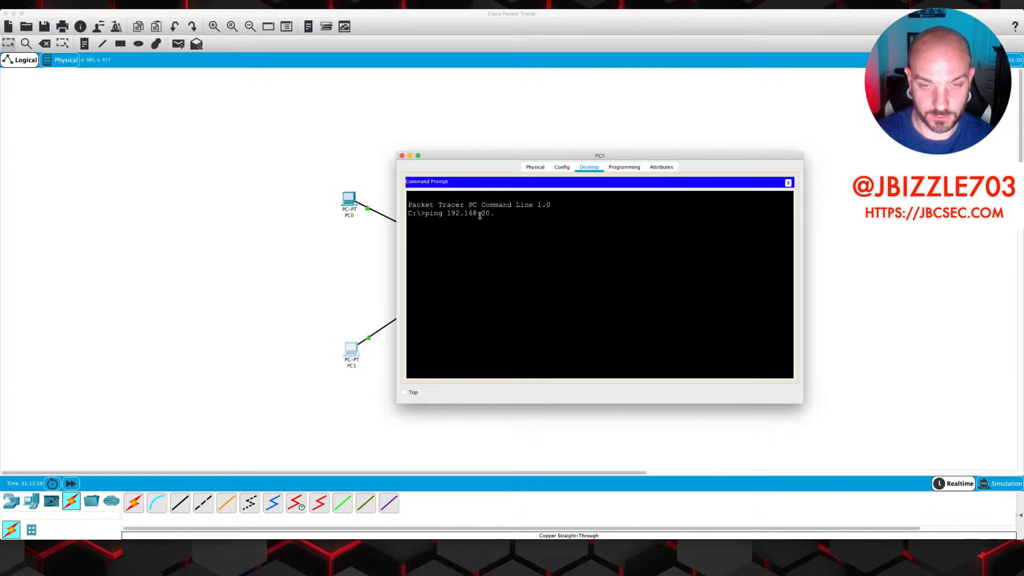
pyautogui.write('32')
pyautogui.press('Return')
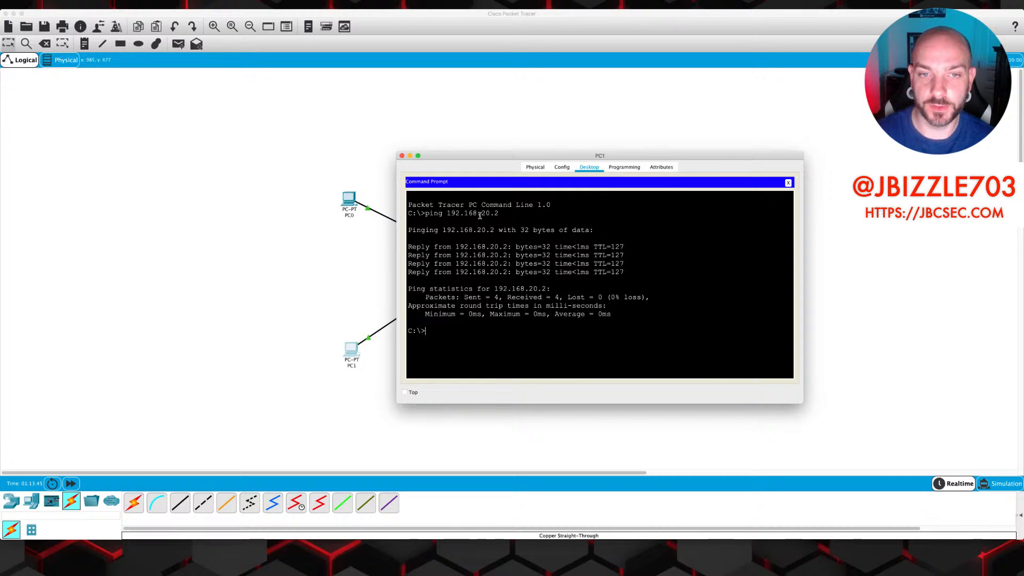
pyautogui.press('Up')
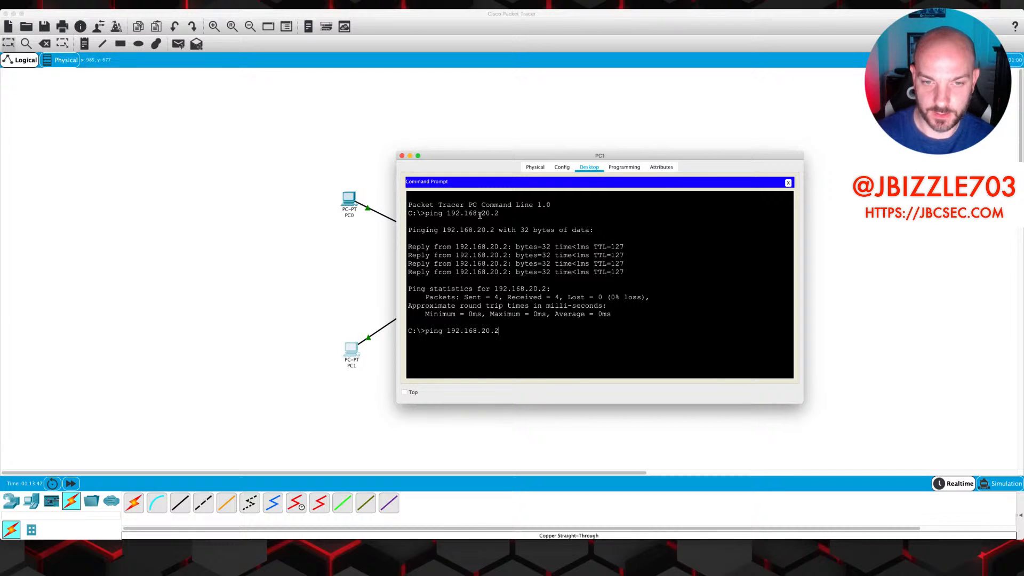
pyautogui.write('3')
pyautogui.press('Return')
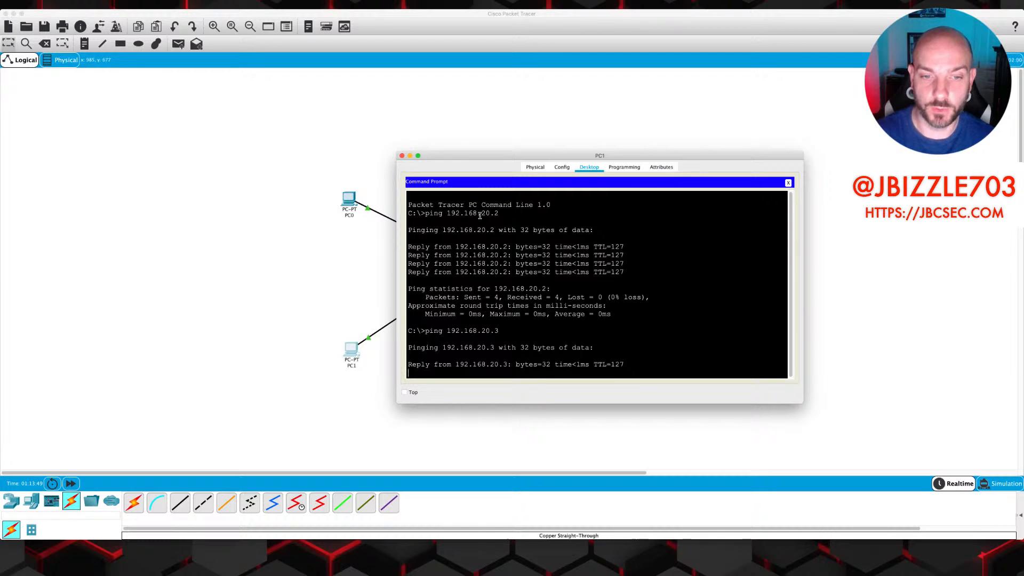
# From PC2's command prompt, ping 192.168.10.2 and 192.168.10.3 in VLAN 10
pyautogui.click(881, 360)
pyautogui.click(649, 197)
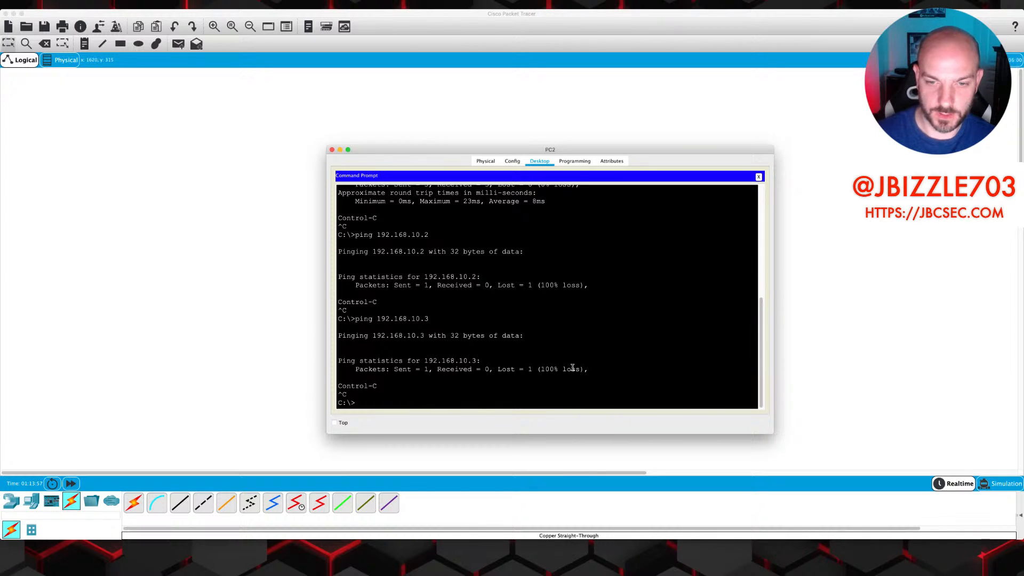
pyautogui.write('pi')
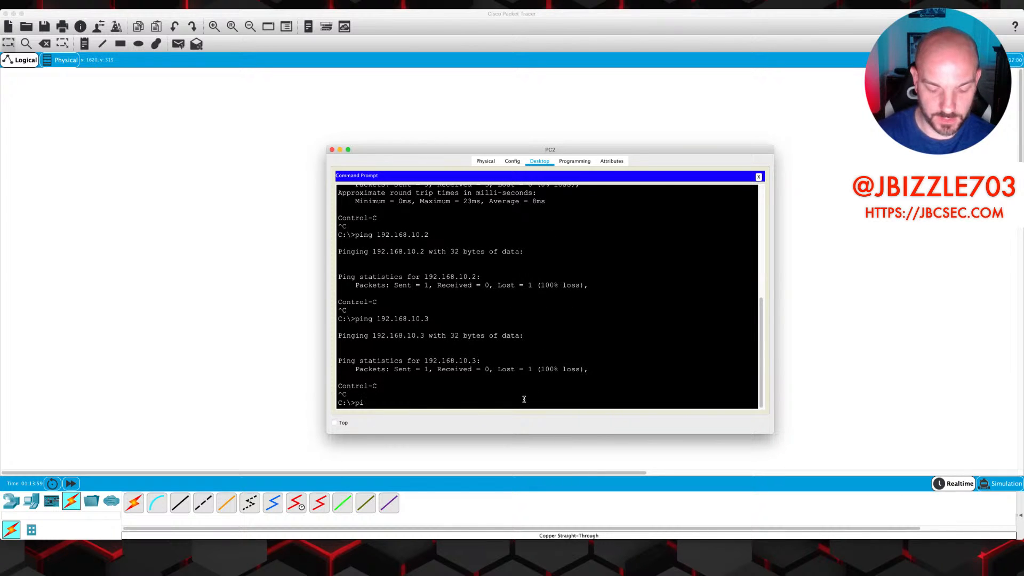
pyautogui.write('ng 192.168.')
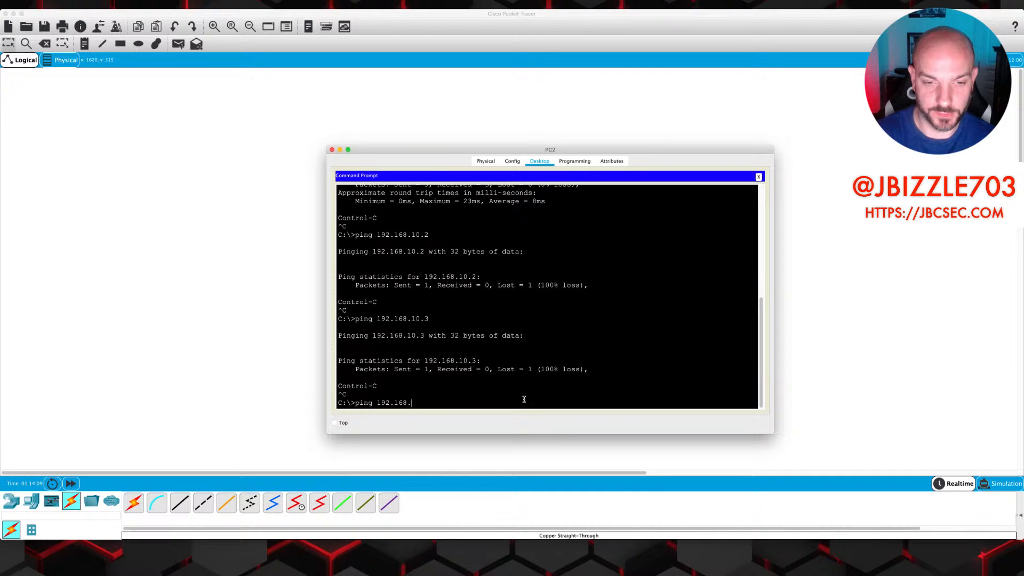
pyautogui.write('2')
pyautogui.press('BackSpace')
pyautogui.write('10.2')
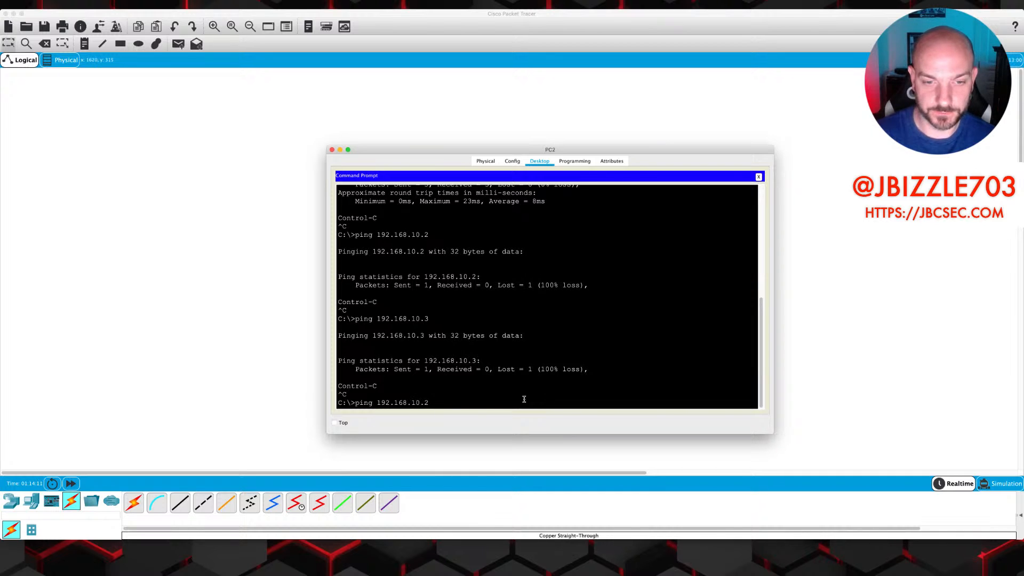
pyautogui.press('Return')
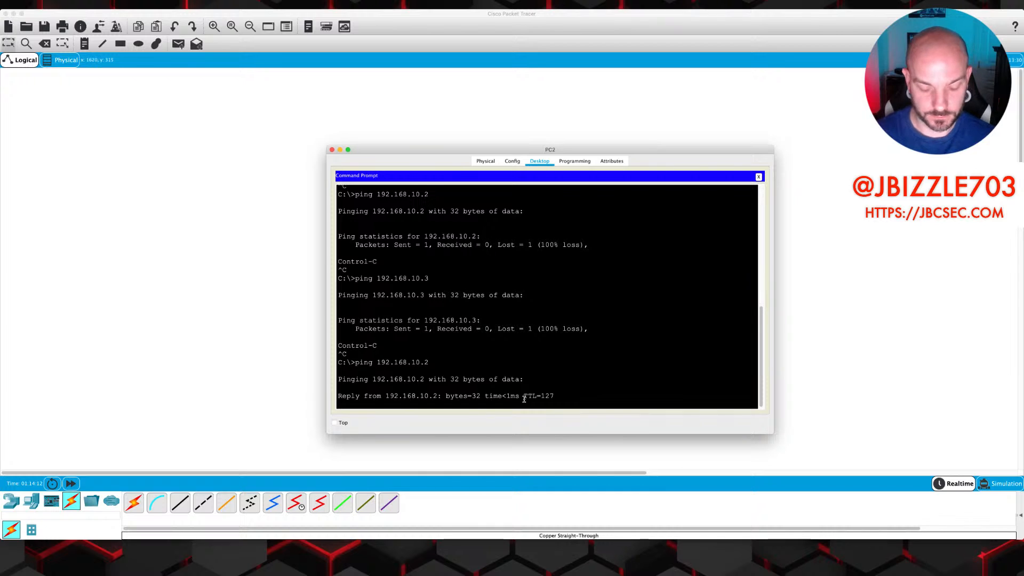
pyautogui.hotkey('ctrl', 'c')
pyautogui.press('Up')
pyautogui.press('Up')
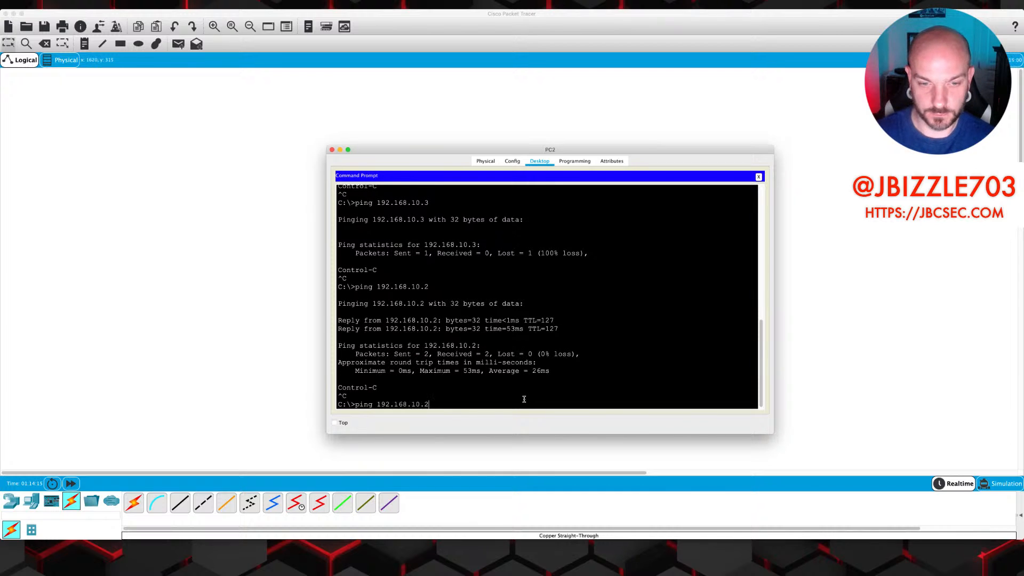
pyautogui.press('Return')
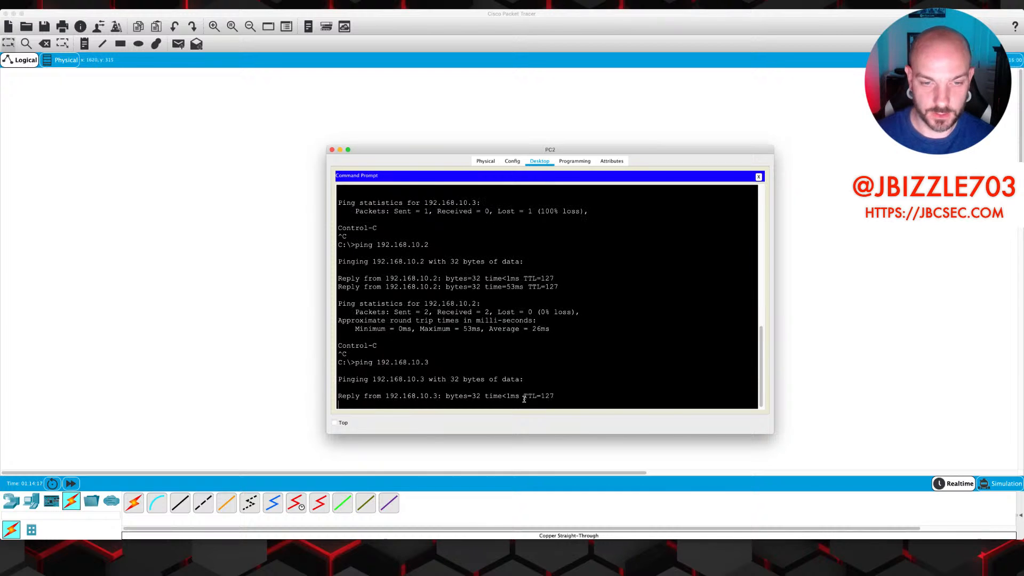
pyautogui.click(821, 365)
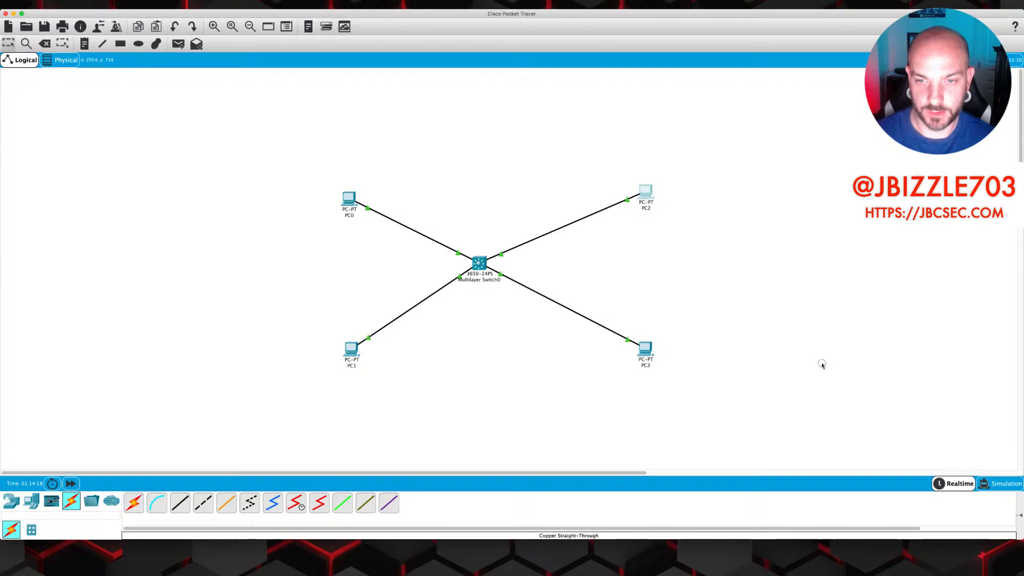
# From PC3's command prompt, ping 192.168.10.2 and 192.168.10.3 across VLANs
pyautogui.click(645, 349)
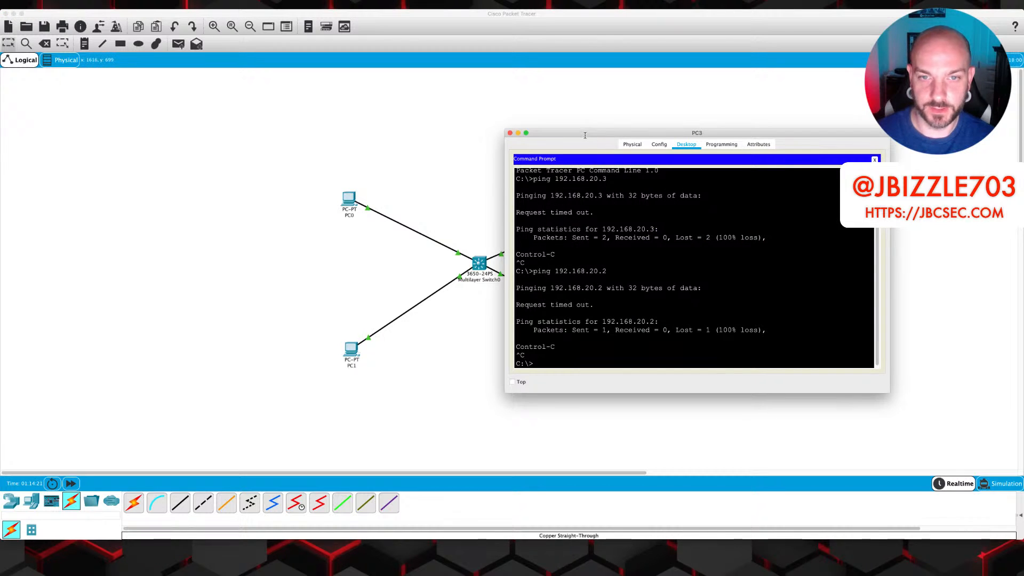
pyautogui.moveTo(586, 133); pyautogui.dragTo(496, 114)
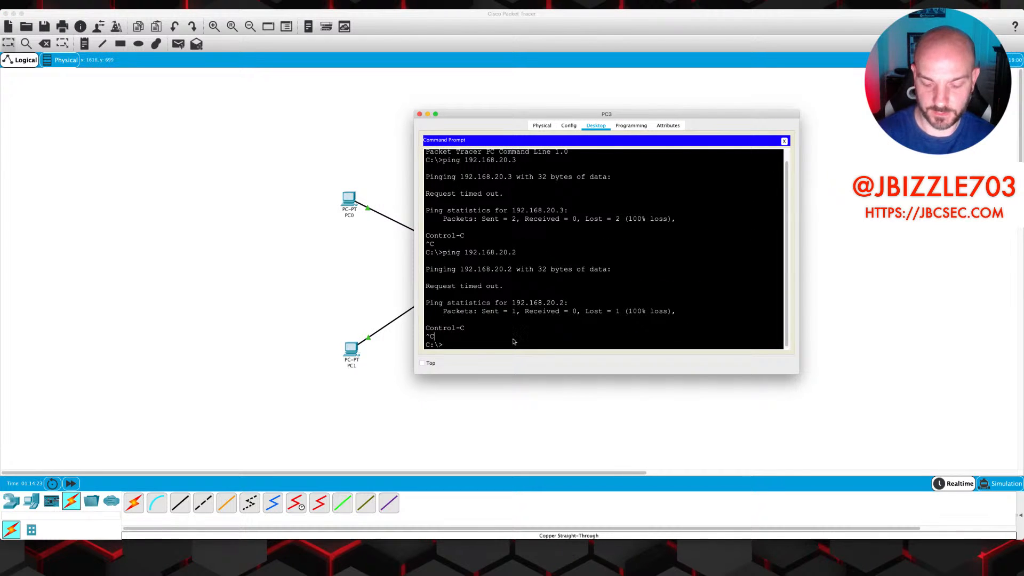
pyautogui.write('ping 192.1')
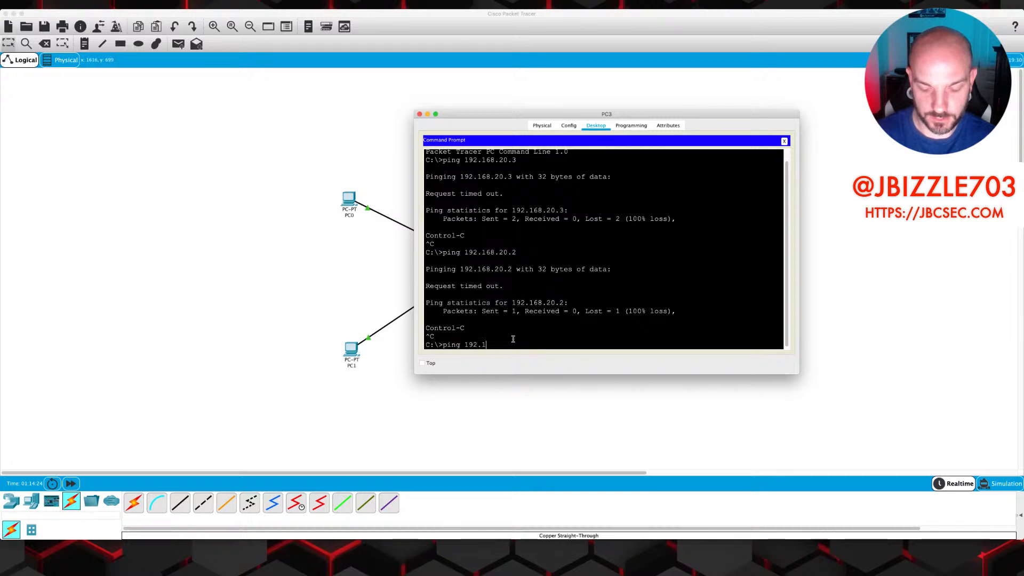
pyautogui.write('68.10.2')
pyautogui.press('Return')
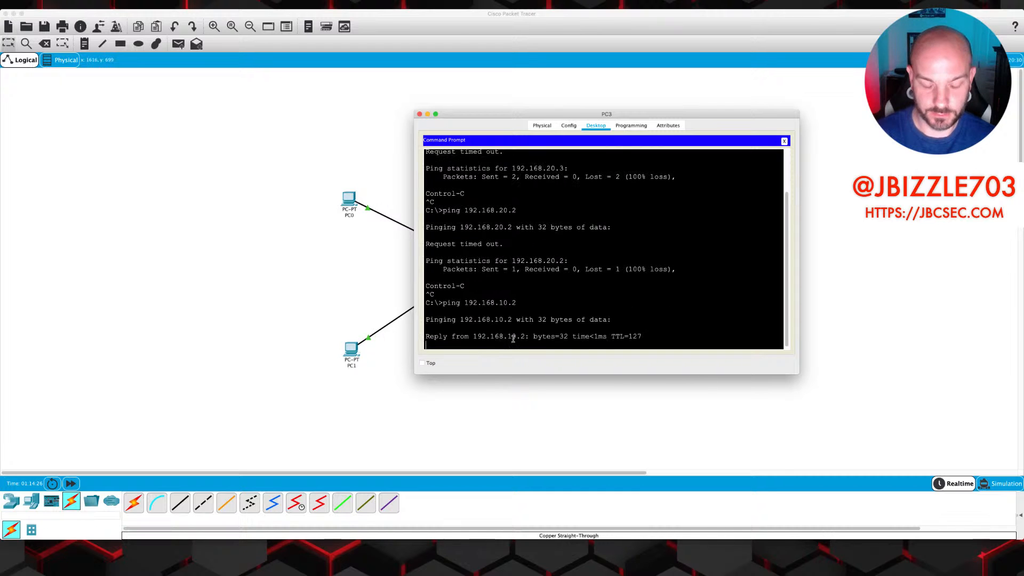
pyautogui.hotkey('ctrl', 'c')
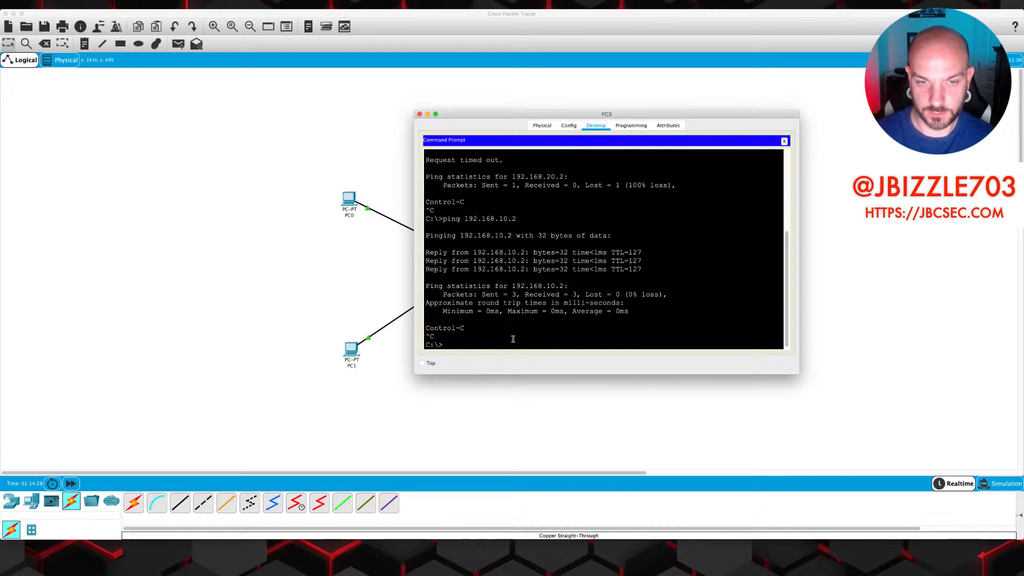
pyautogui.write('ping 192.168.10.')
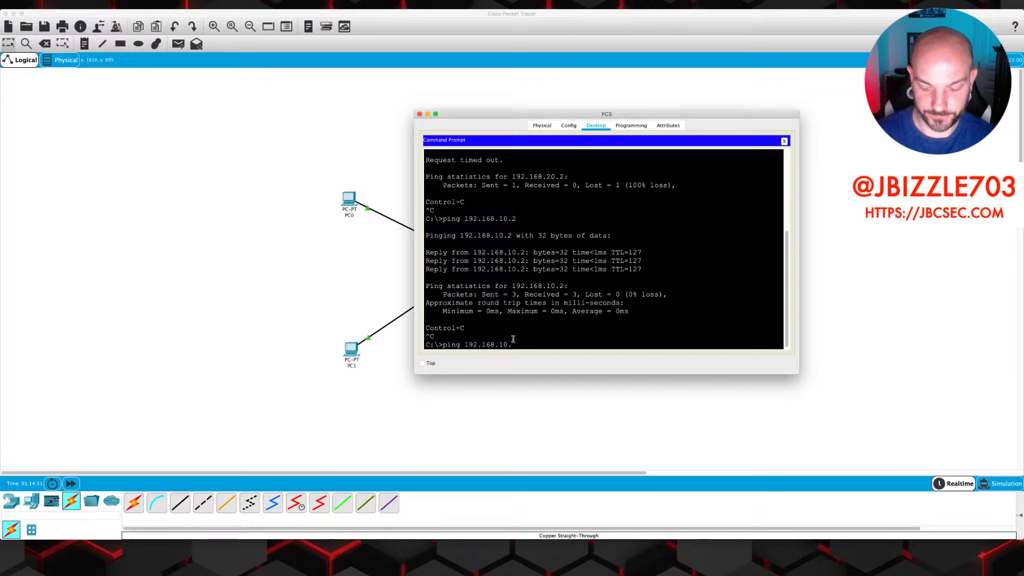
pyautogui.write('3')
pyautogui.press('Return')
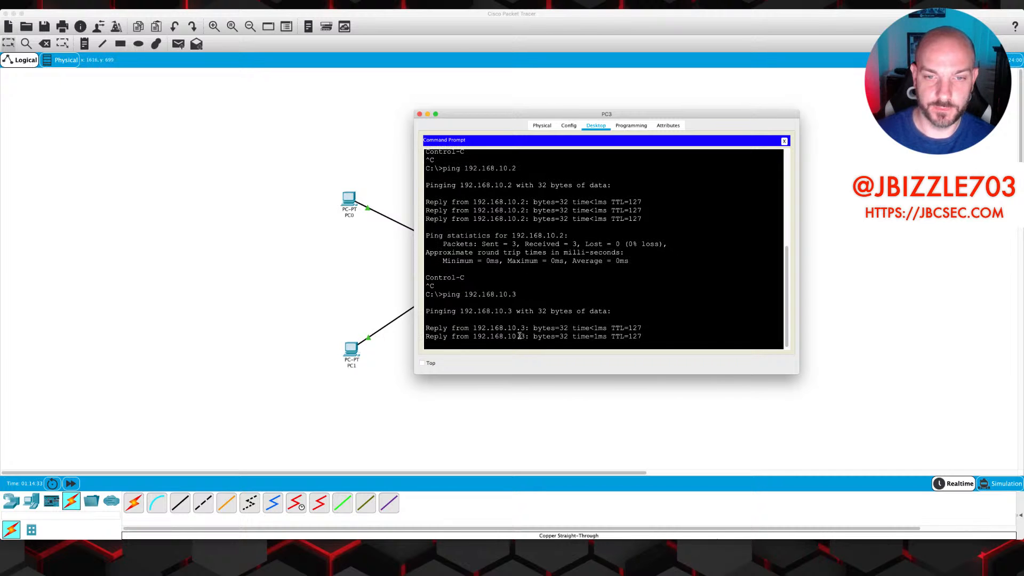
pyautogui.click(530, 417)
# Run show ip arp on Multilayer Switch0 to list the six Vlan10 and Vlan20 entries
pyautogui.click(479, 264)
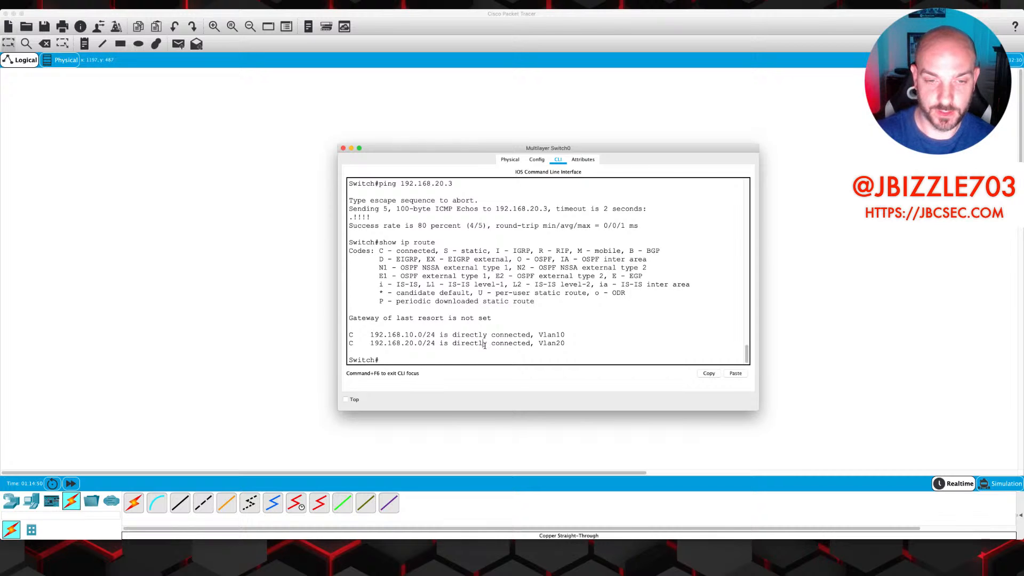
pyautogui.write('show ip arp')
pyautogui.press('Return')
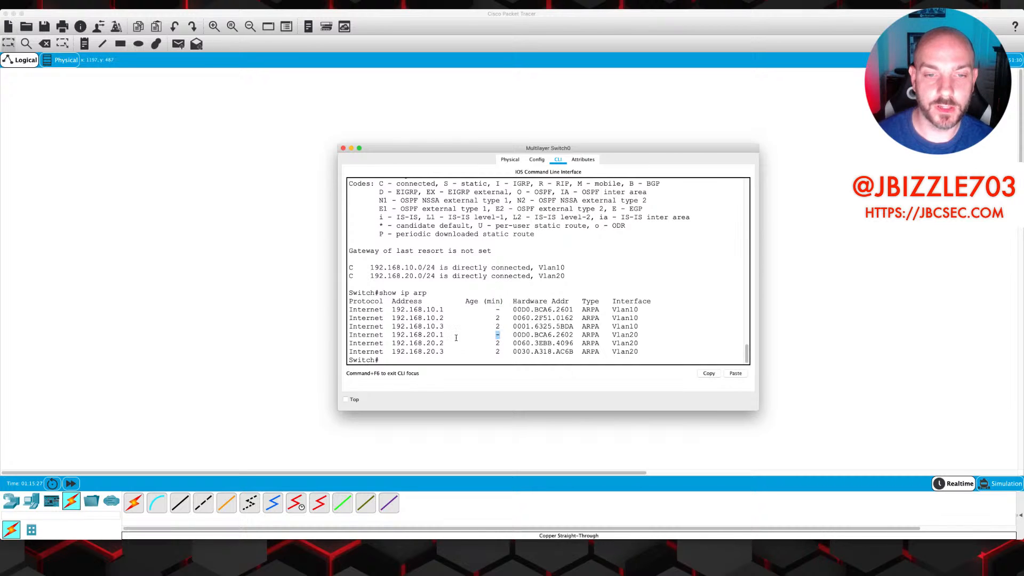
pyautogui.moveTo(445, 334); pyautogui.dragTo(392, 335)
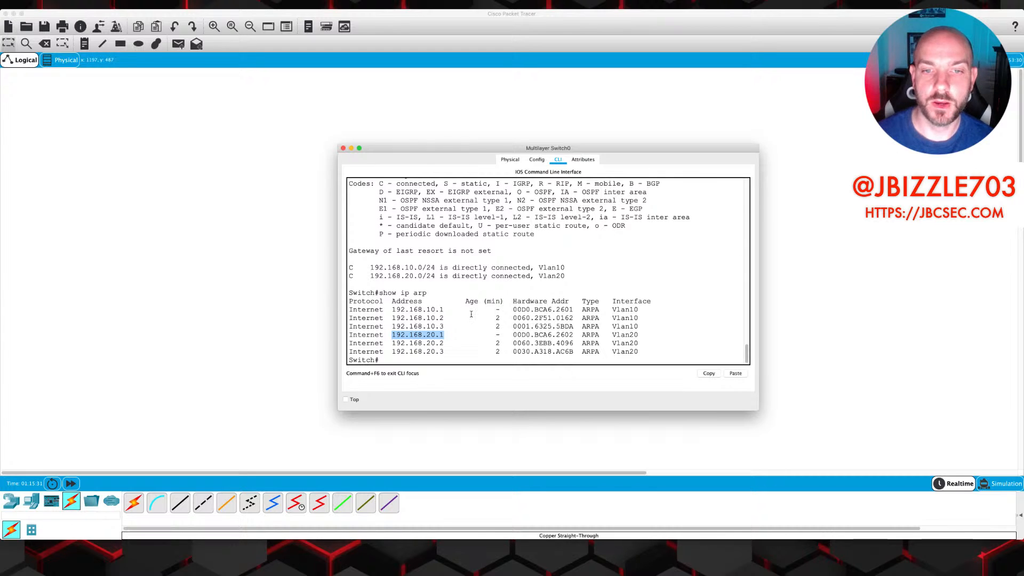
pyautogui.moveTo(495, 309); pyautogui.dragTo(500, 310)
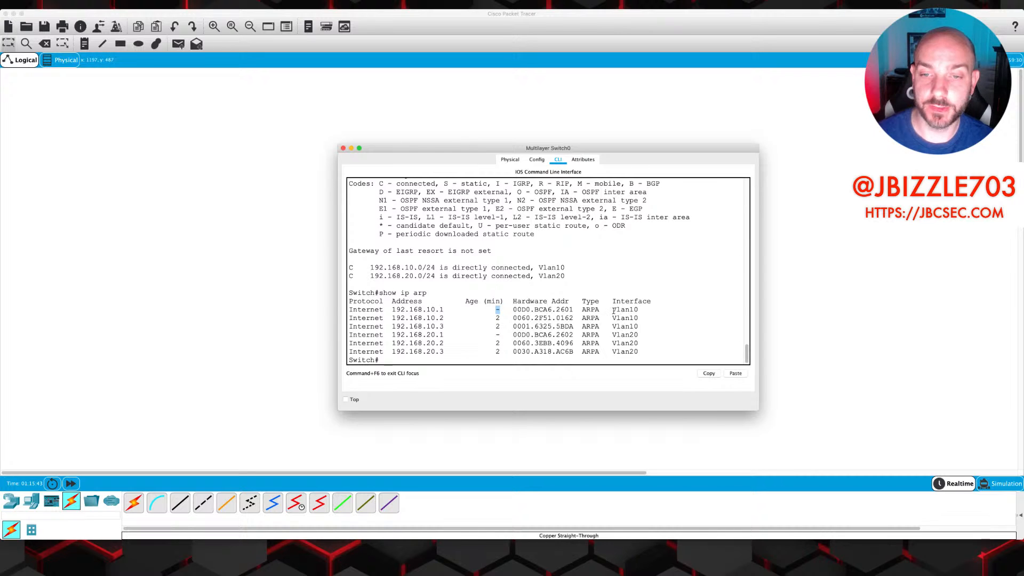
pyautogui.moveTo(612, 311); pyautogui.dragTo(642, 351)
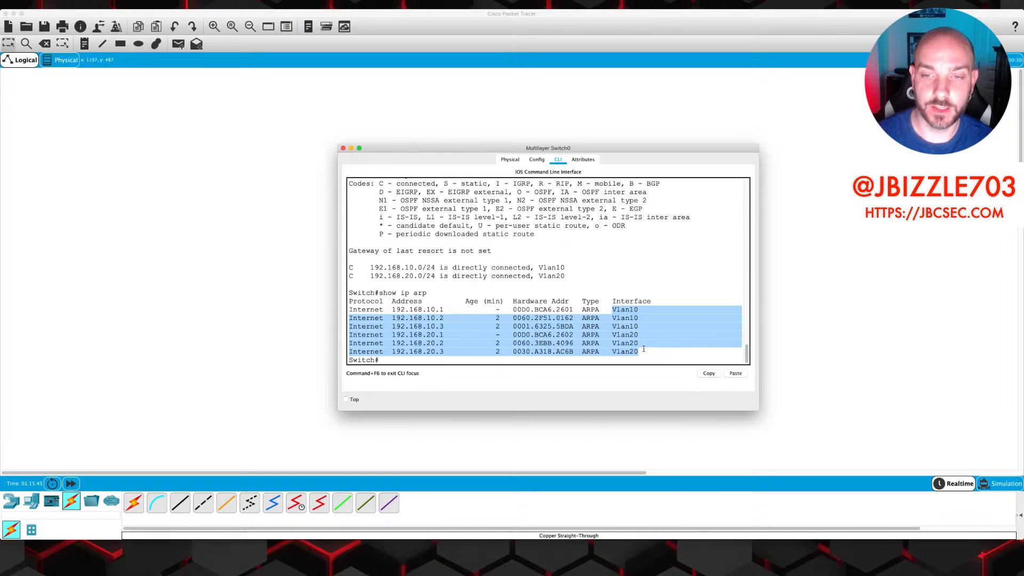
pyautogui.click(645, 346)
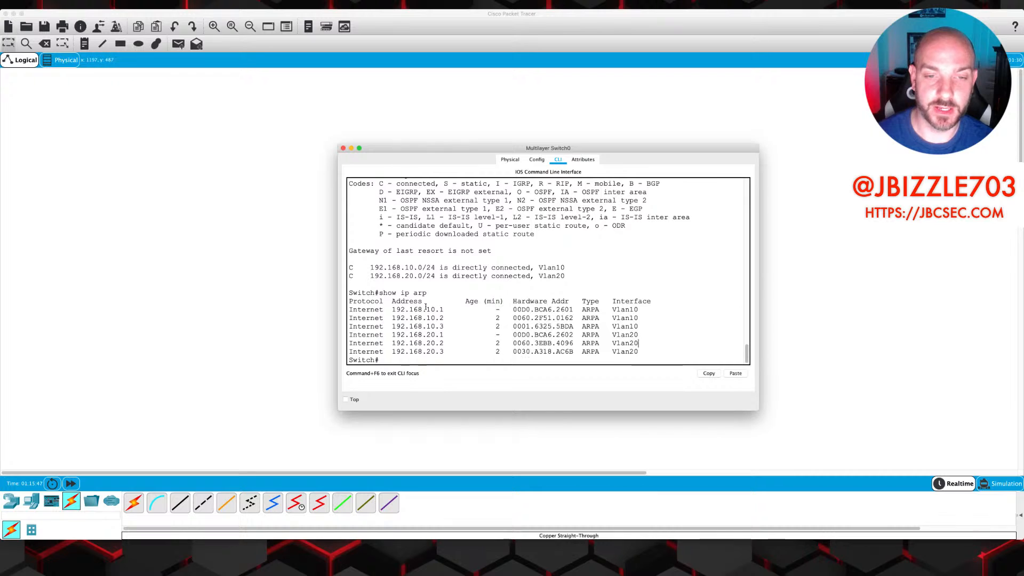